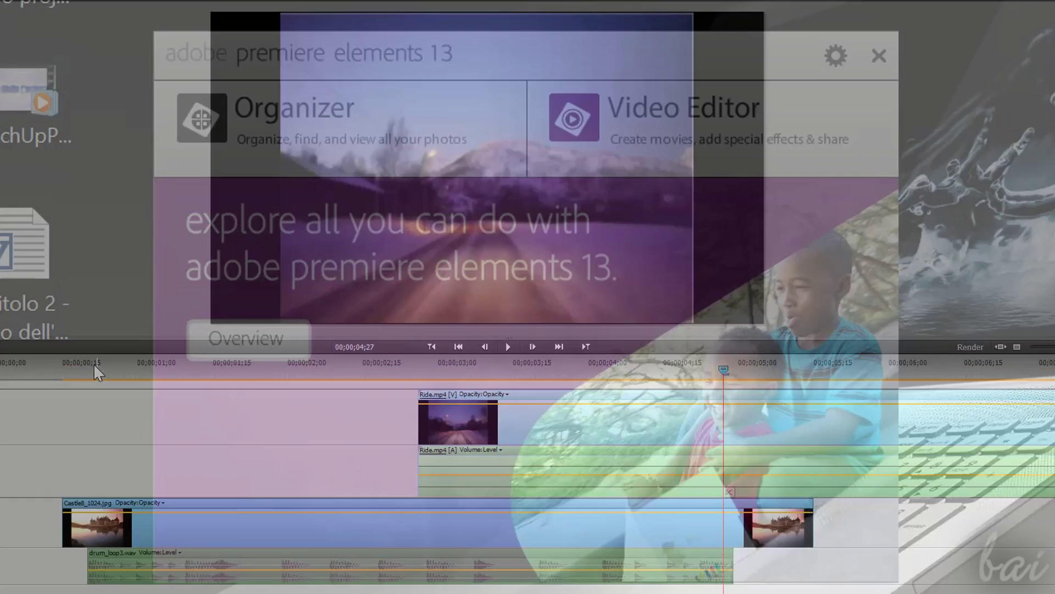
# - Scrub the castle clip, briefly visit Organizer, then show Video Editor's Existing/New Project choices
pyautogui.moveTo(94, 364); pyautogui.dragTo(258, 373)
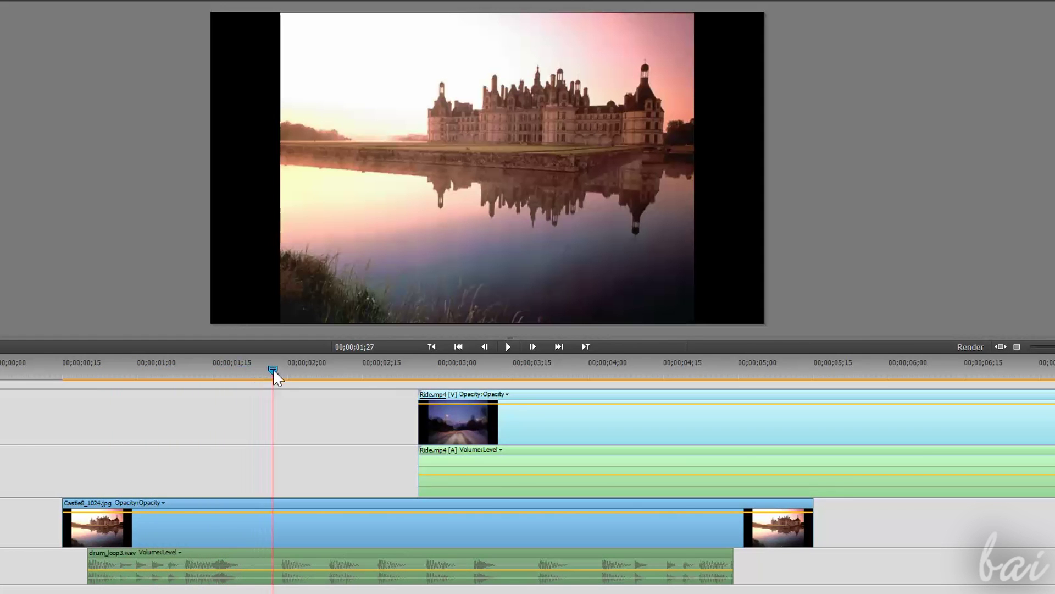
pyautogui.moveTo(324, 378)
pyautogui.mouseDown()
pyautogui.moveTo(398, 378)
pyautogui.moveTo(563, 406)
pyautogui.mouseUp()
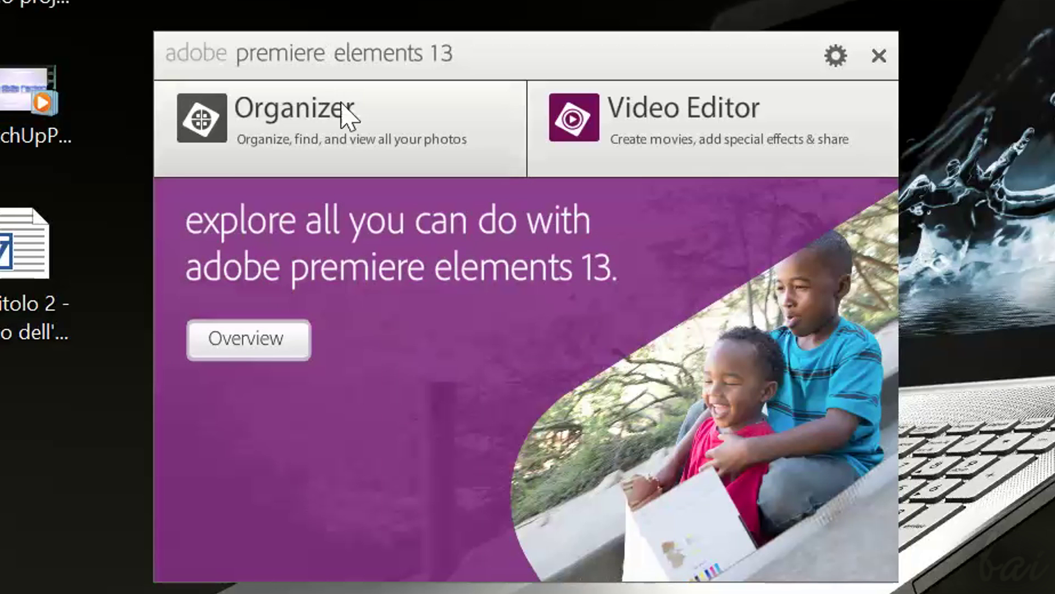
pyautogui.click(344, 108)
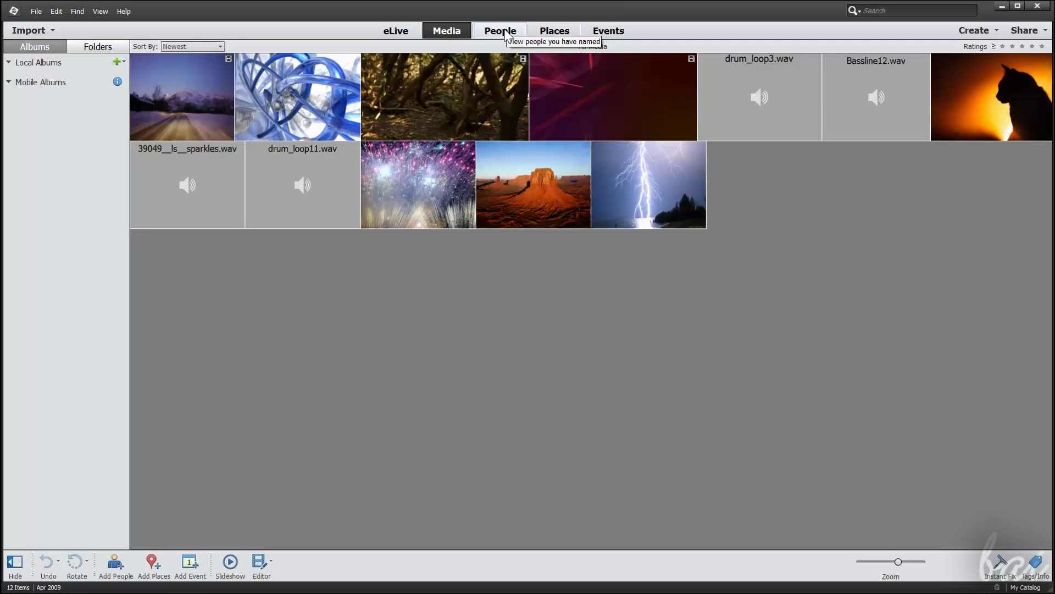
pyautogui.click(500, 32)
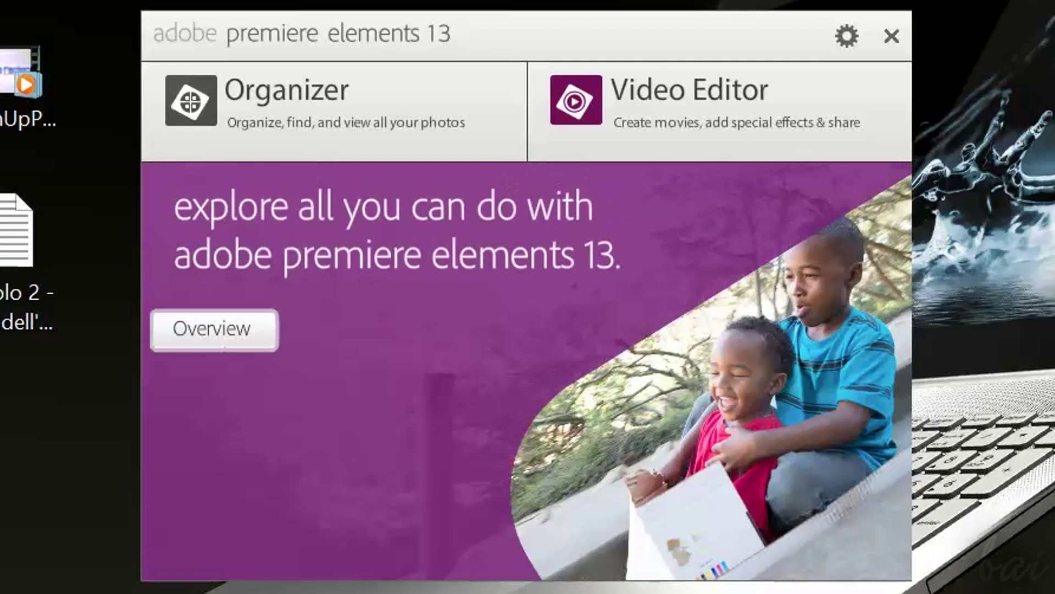
pyautogui.click(652, 151)
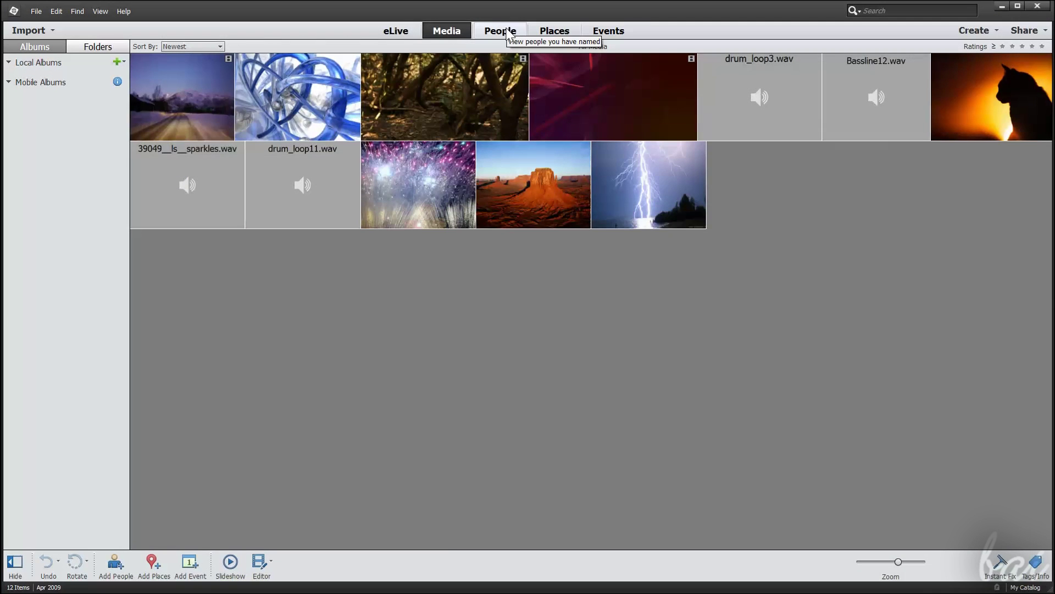
# - Check the empty People and Events views, return to Media, and select the lightning photo
pyautogui.click(500, 31)
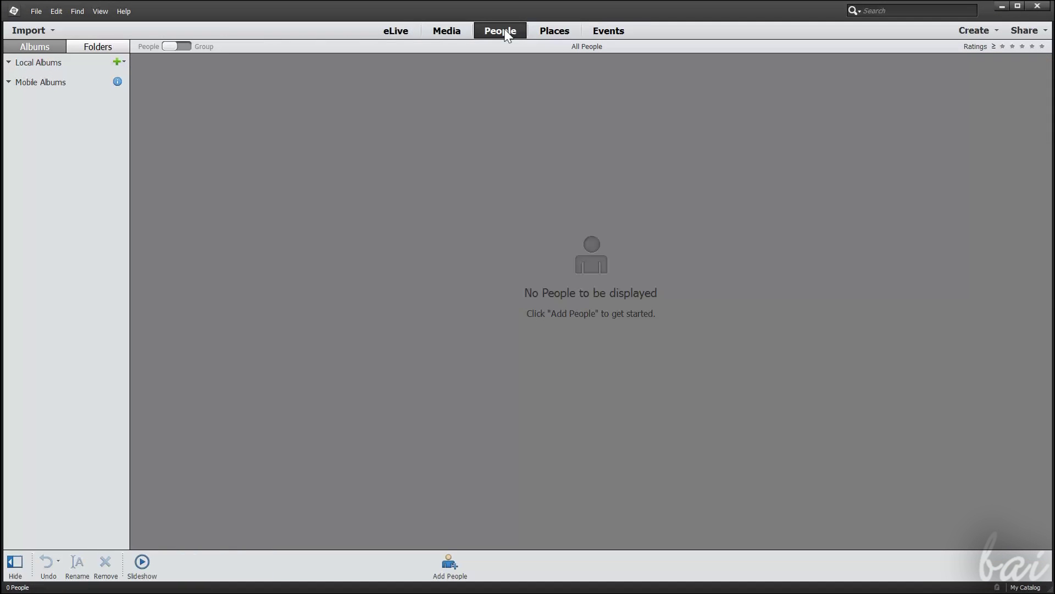
pyautogui.click(607, 32)
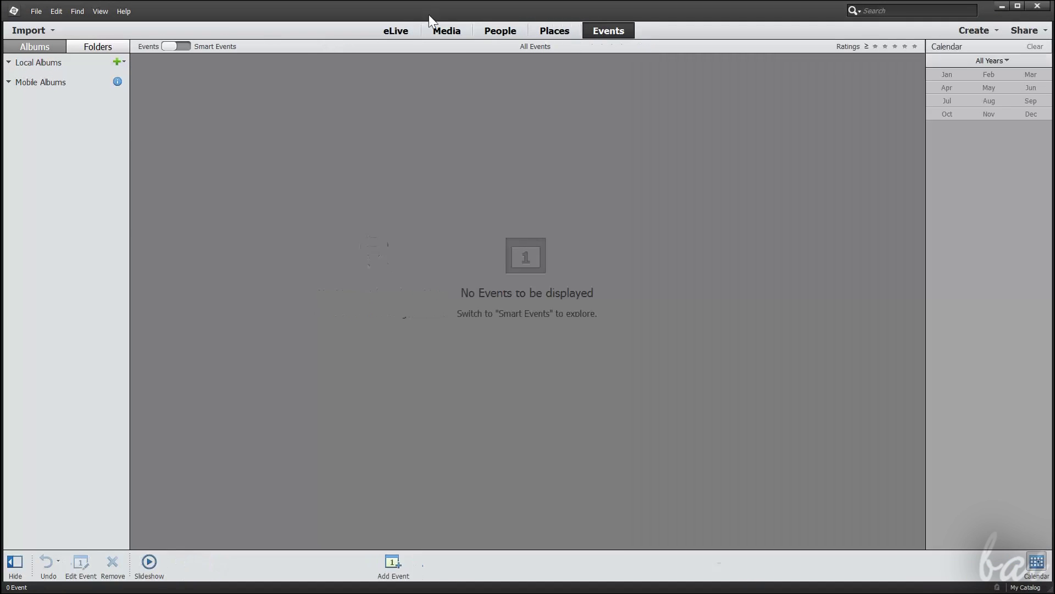
pyautogui.click(447, 30)
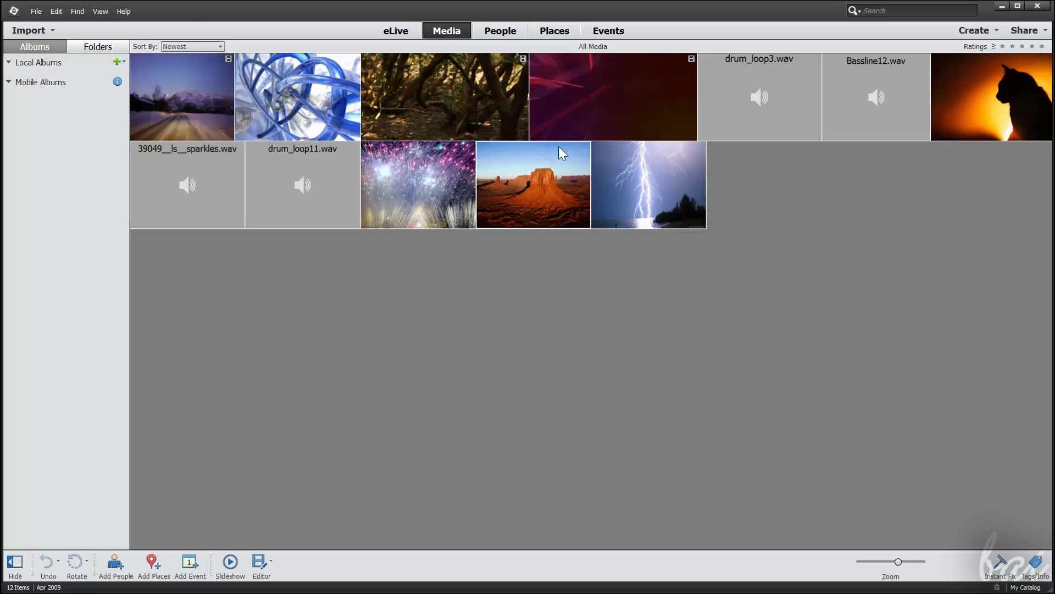
pyautogui.click(544, 179)
pyautogui.click(619, 185)
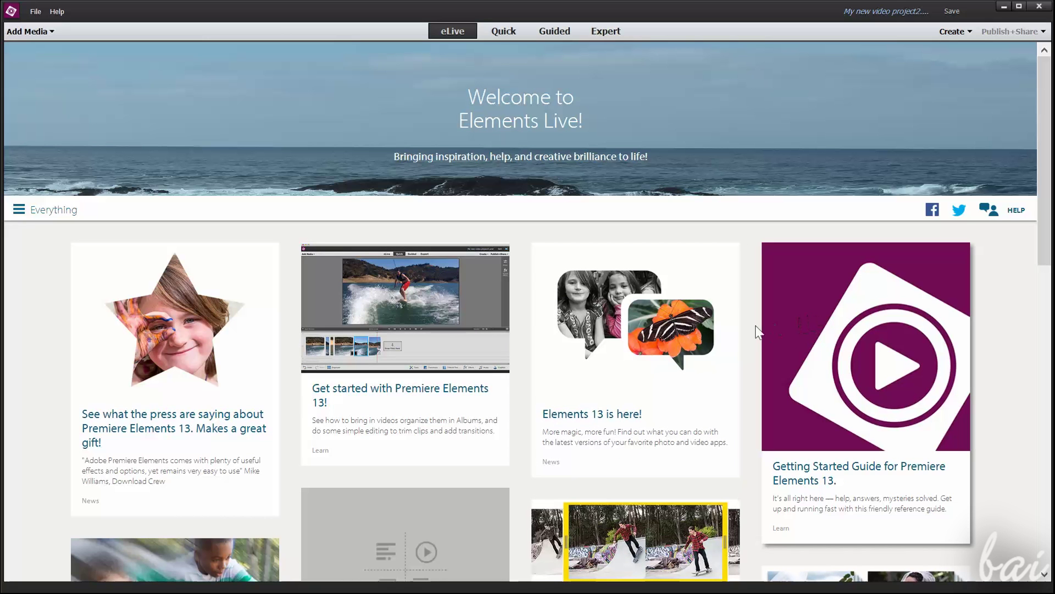
pyautogui.scroll(-2, 507, 398)
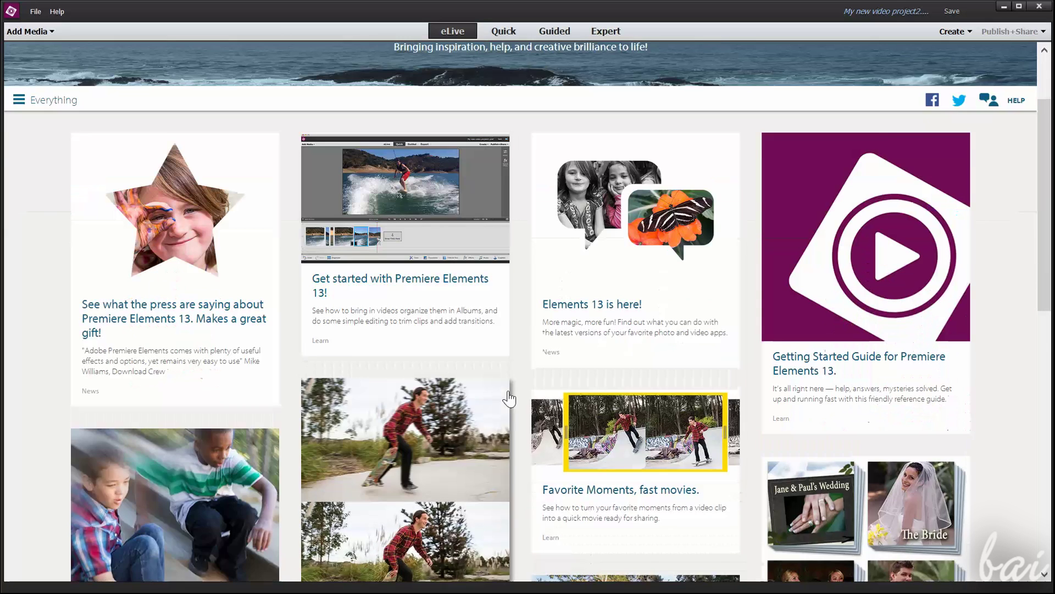
pyautogui.scroll(-1, 507, 398)
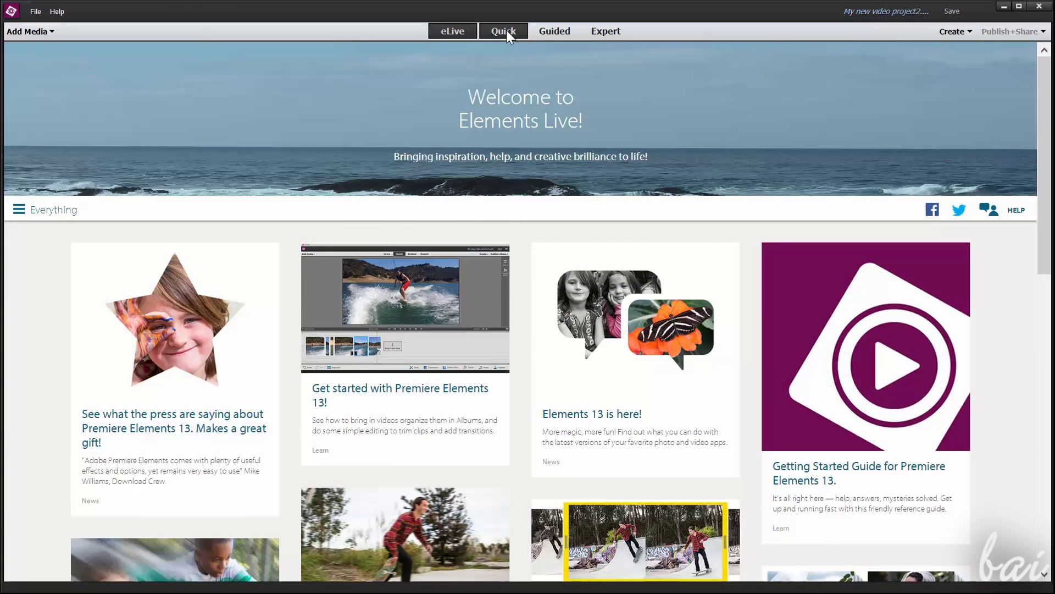
# - Switch the Video Editor from the eLive page to the Quick workspace
pyautogui.click(504, 30)
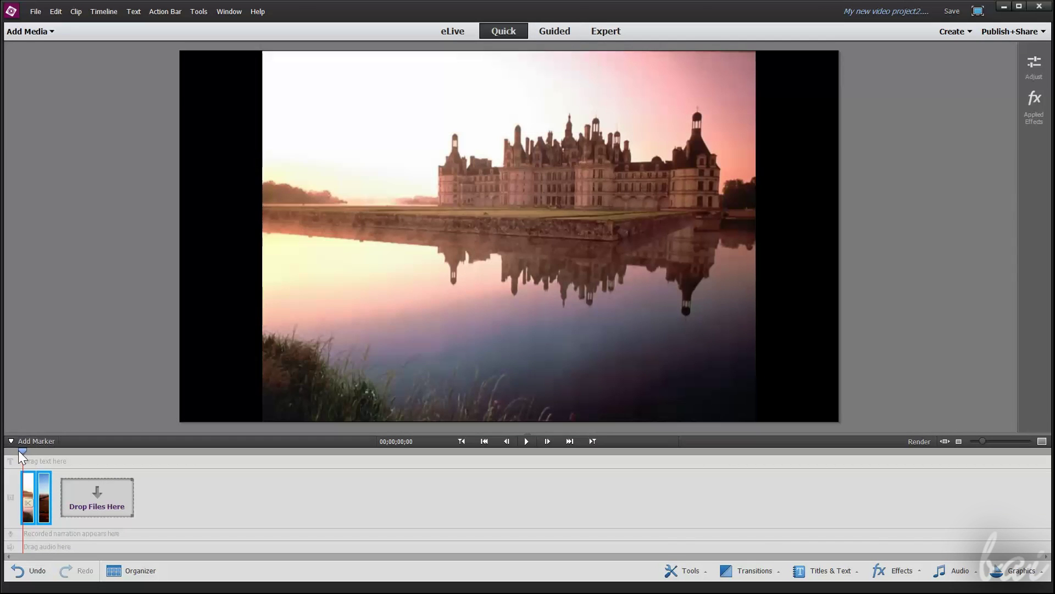
# - Preview and zoom the castle and desert clips, then try the Brightness, Contrast and Color guide
pyautogui.moveTo(18, 450); pyautogui.dragTo(38, 456)
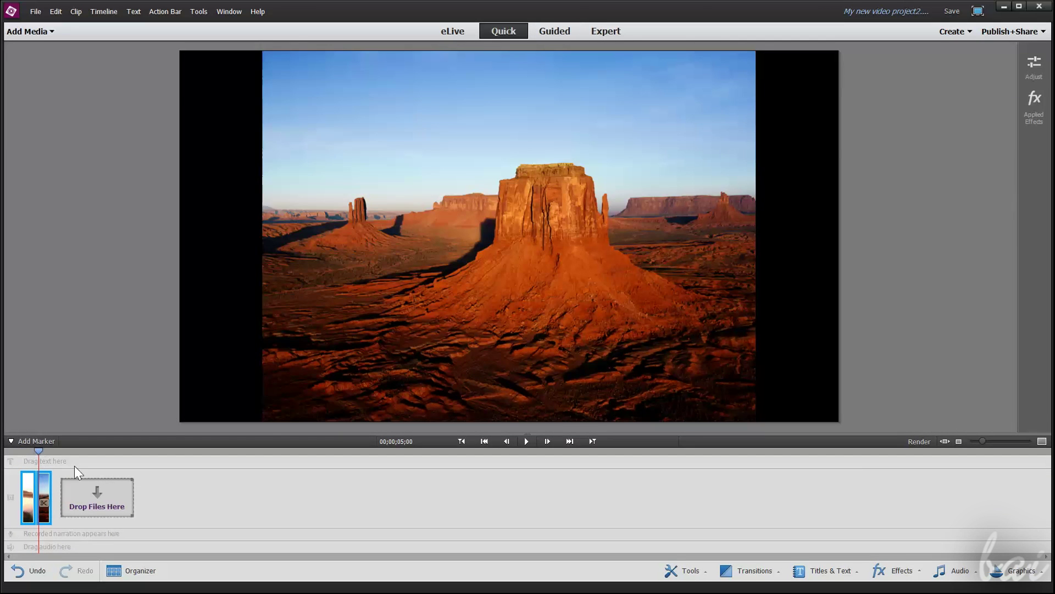
pyautogui.moveTo(982, 442); pyautogui.dragTo(1003, 443)
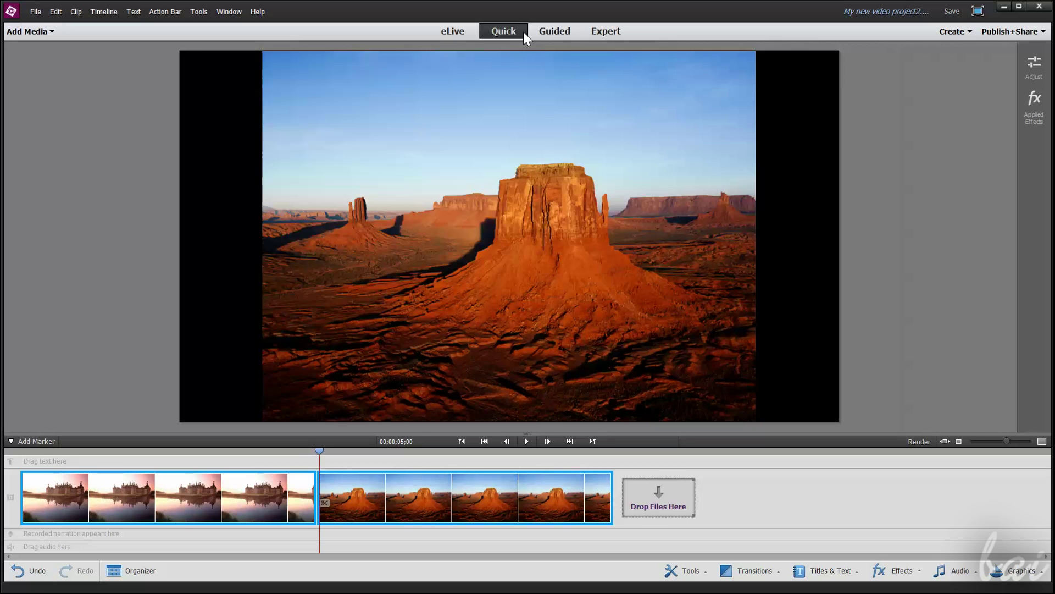
pyautogui.click(544, 33)
pyautogui.click(528, 259)
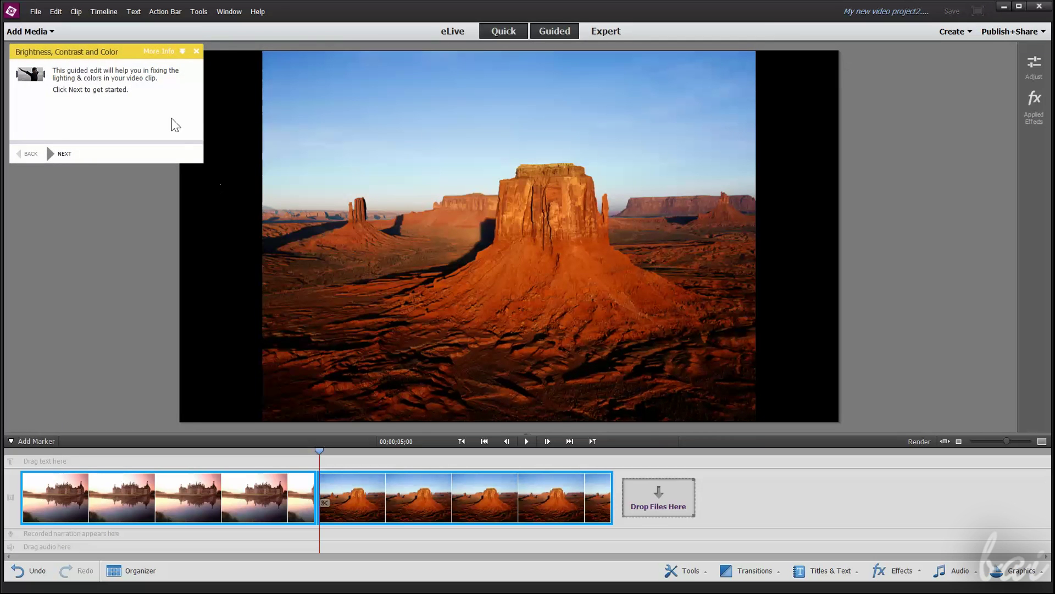
pyautogui.click(61, 153)
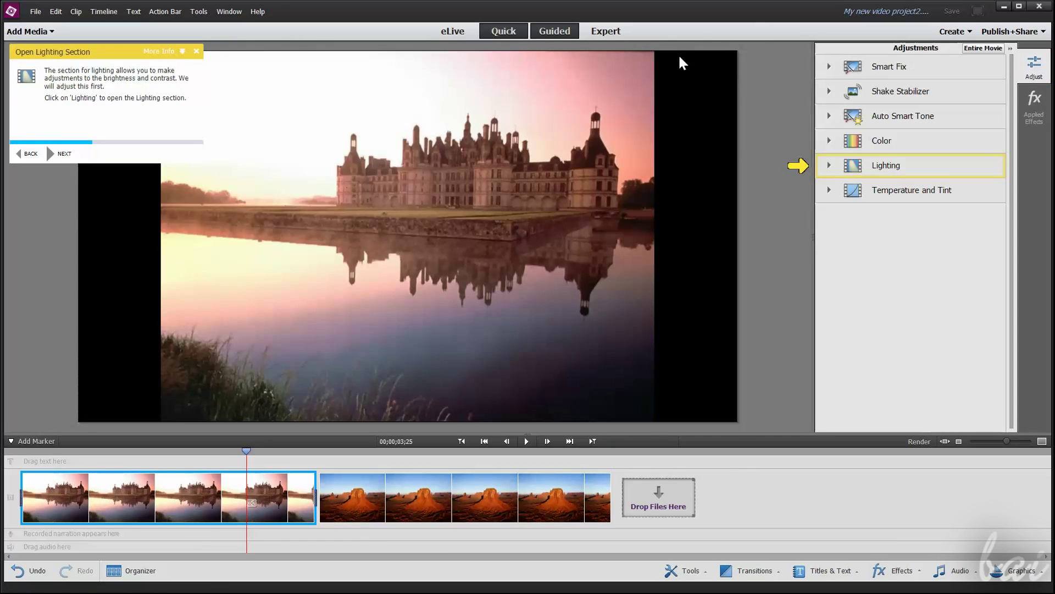
pyautogui.click(825, 166)
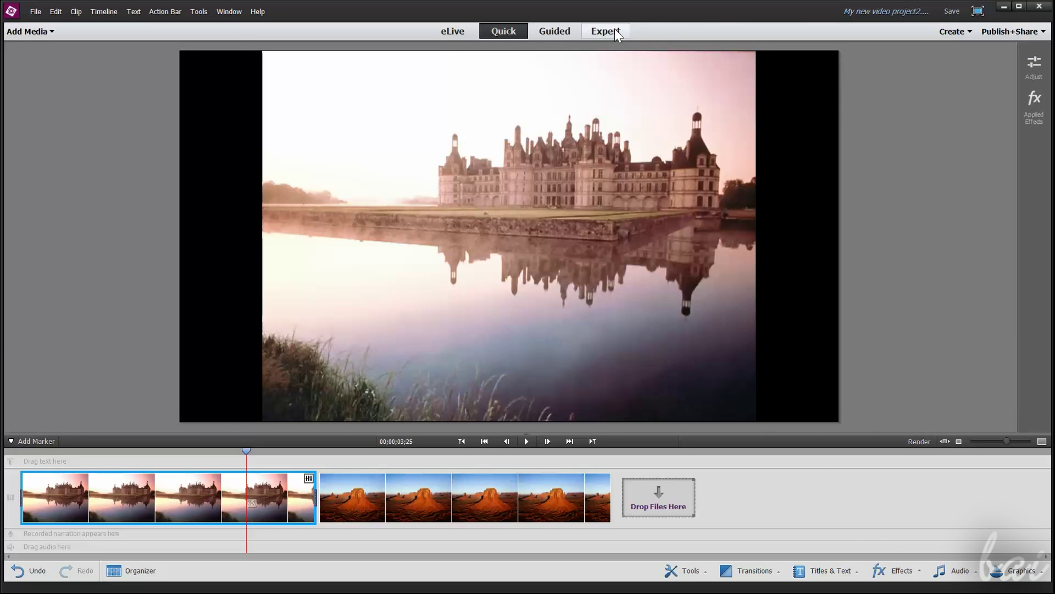
# - Switch to Expert view and delete both clips from the Video 1 track
pyautogui.click(615, 29)
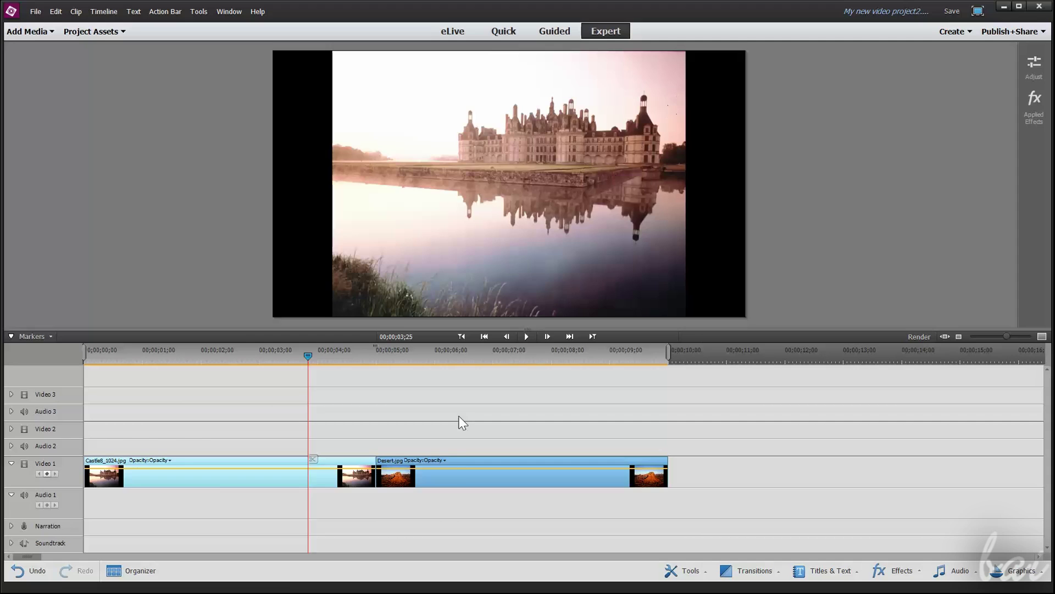
pyautogui.hotkey('ctrl', 'a')
pyautogui.press('Delete')
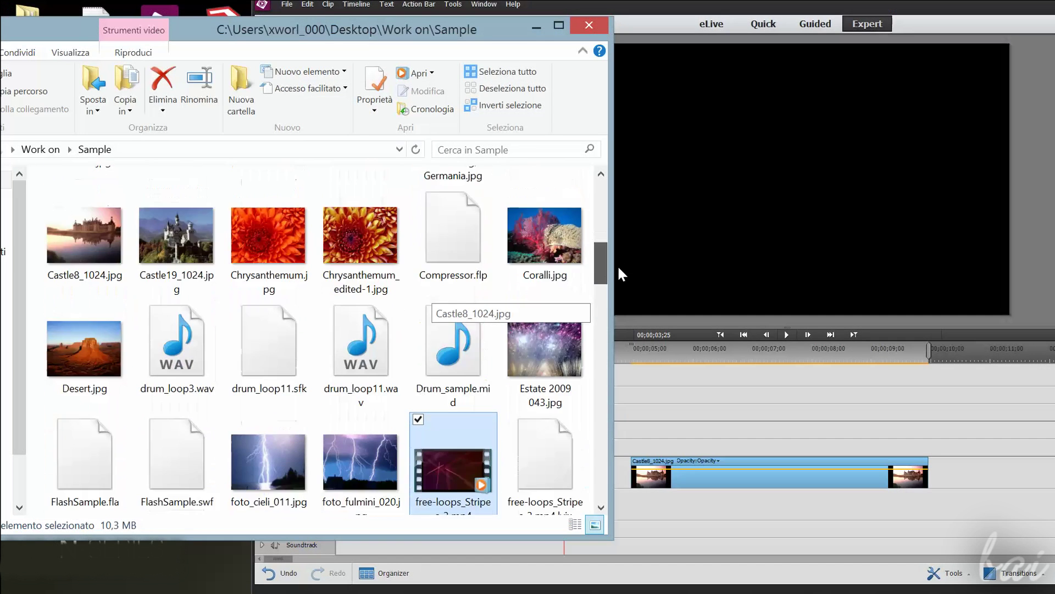
pyautogui.scroll(-1, 618, 268)
pyautogui.moveTo(177, 288); pyautogui.dragTo(763, 519)
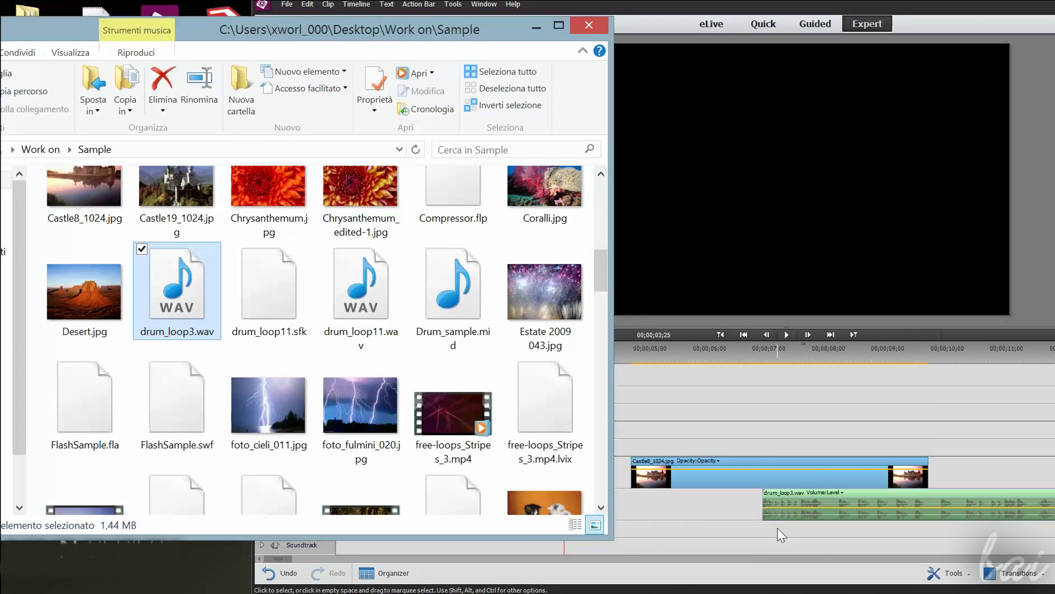
pyautogui.moveTo(596, 269); pyautogui.dragTo(598, 317)
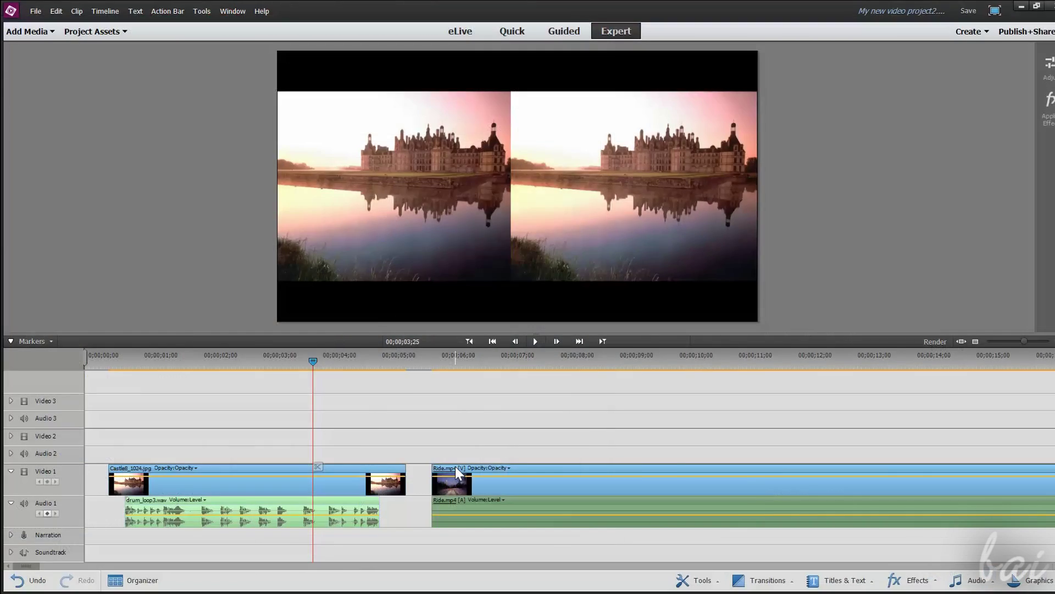
pyautogui.moveTo(455, 466)
pyautogui.mouseDown()
pyautogui.moveTo(442, 440)
pyautogui.moveTo(131, 441)
pyautogui.mouseUp()
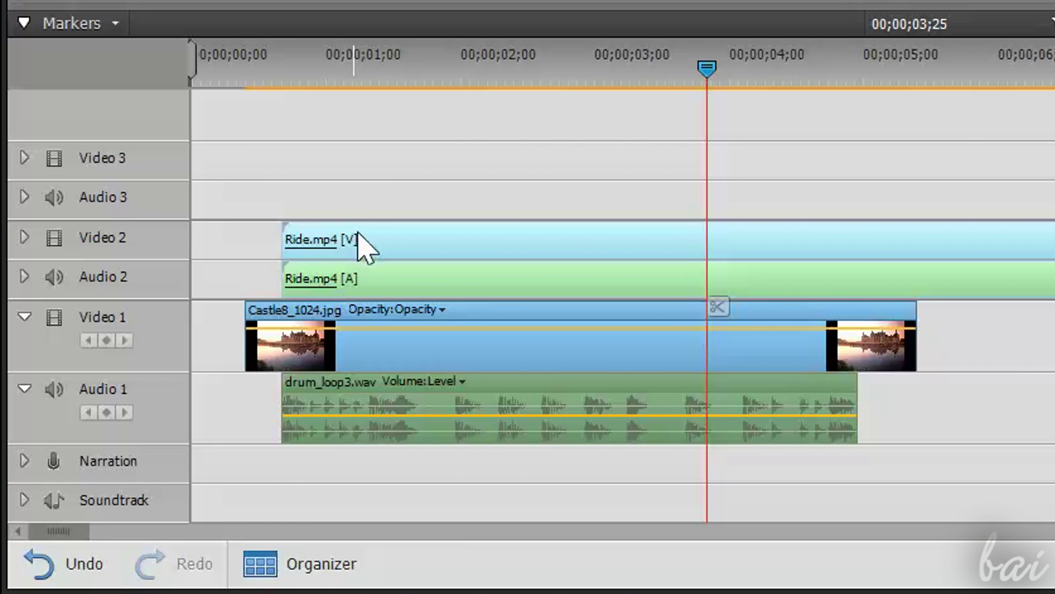
# - Move the playhead to about 2;01 on the timeline ruler
pyautogui.click(464, 66)
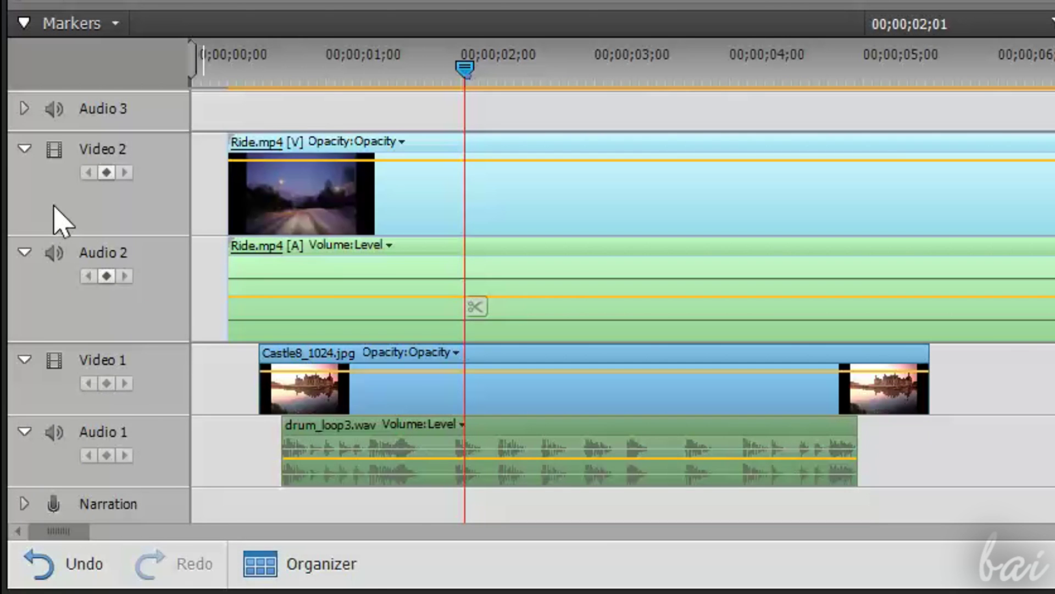
pyautogui.rightClick(52, 208)
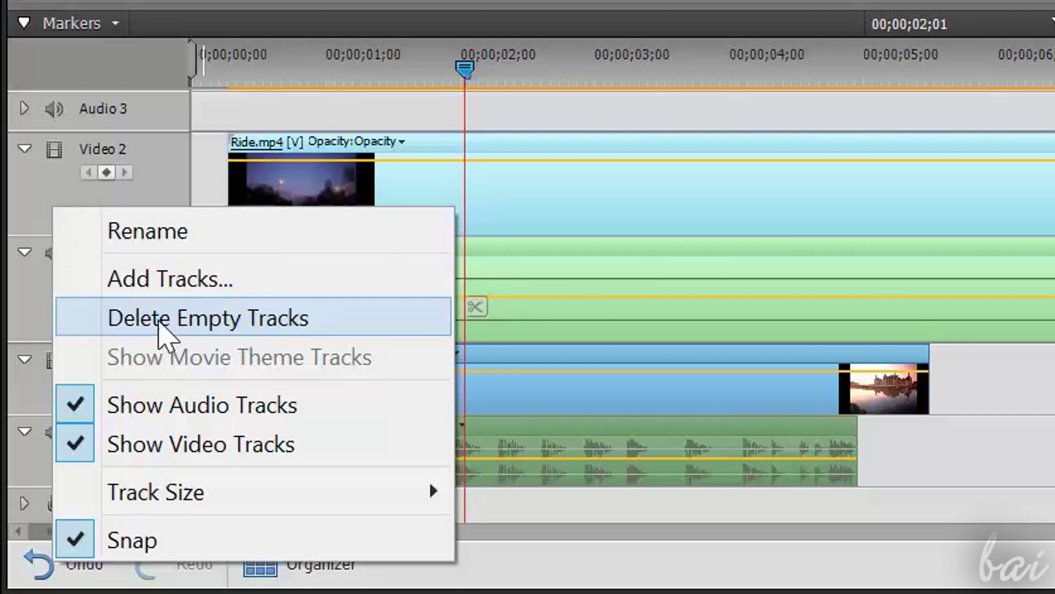
pyautogui.click(146, 166)
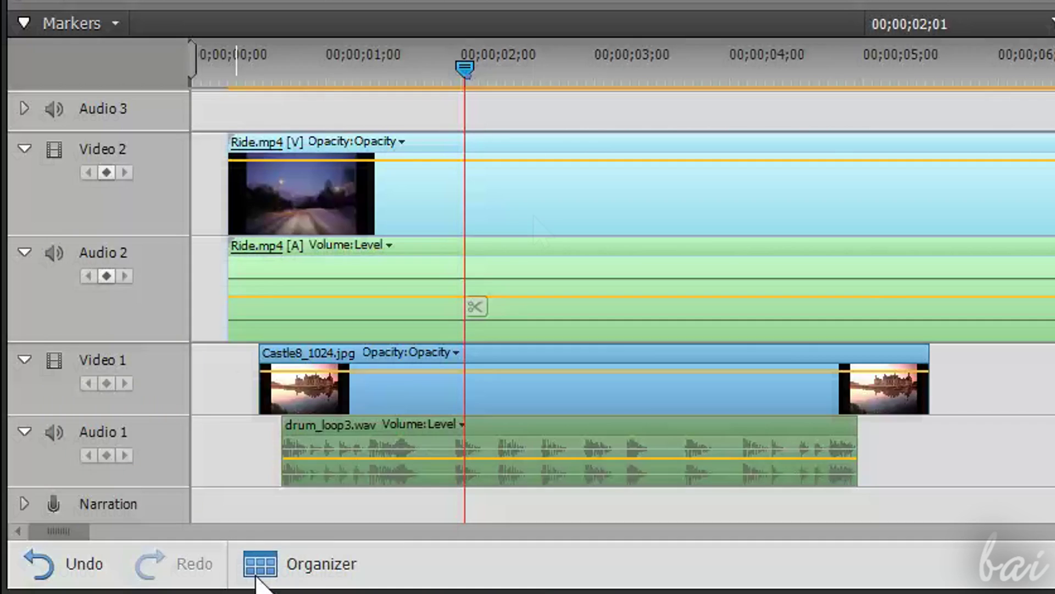
pyautogui.click(18, 261)
pyautogui.click(18, 326)
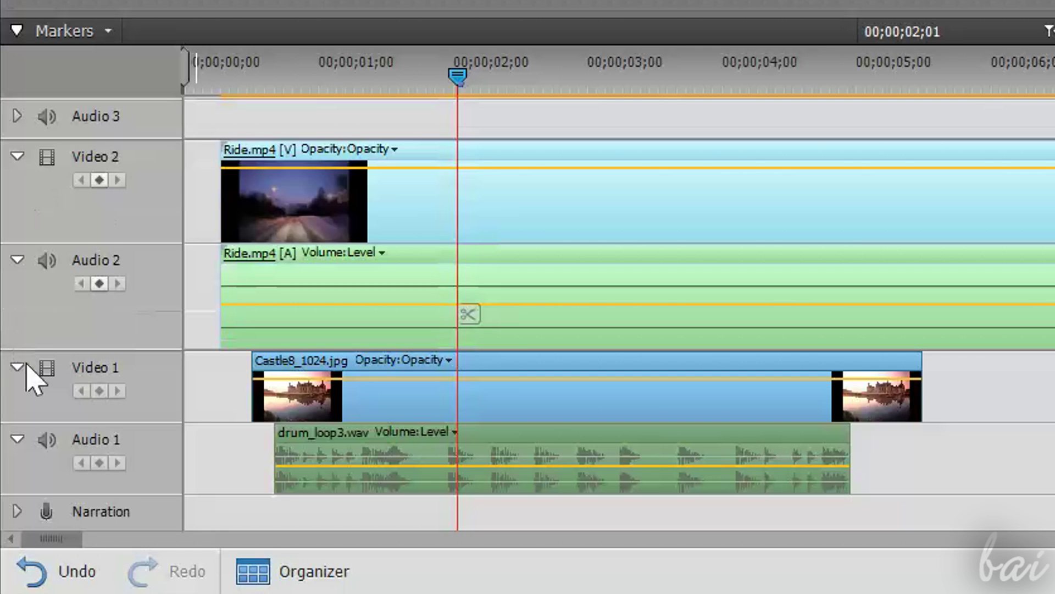
pyautogui.click(19, 369)
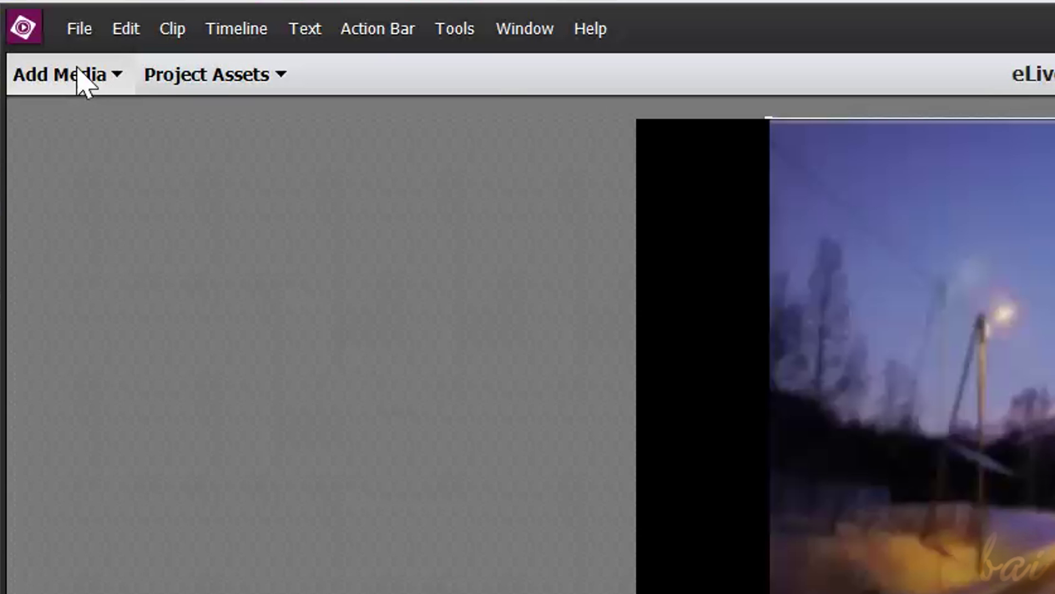
pyautogui.click(100, 79)
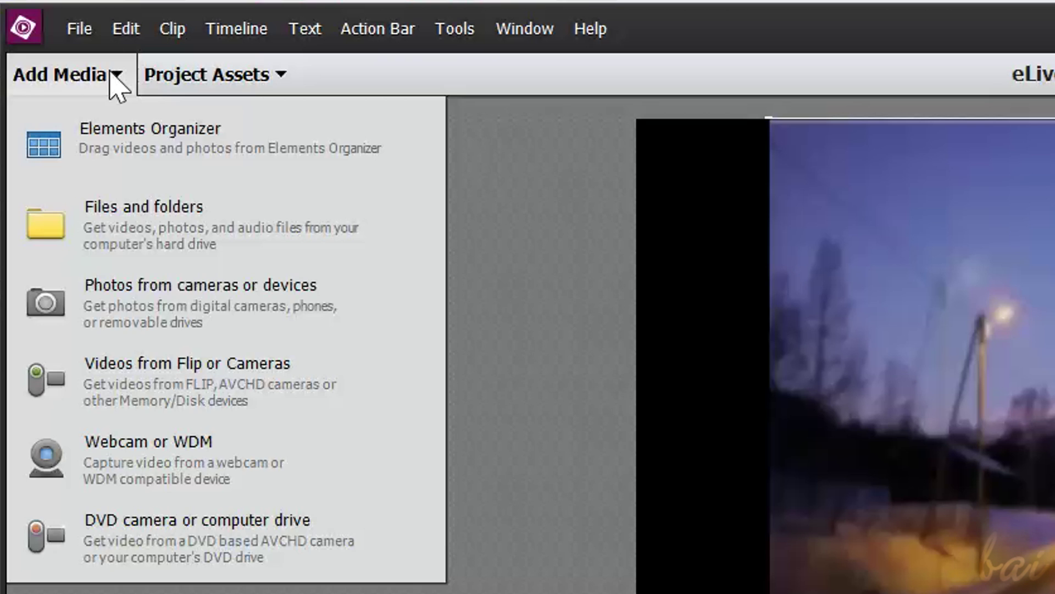
pyautogui.click(115, 82)
pyautogui.click(212, 92)
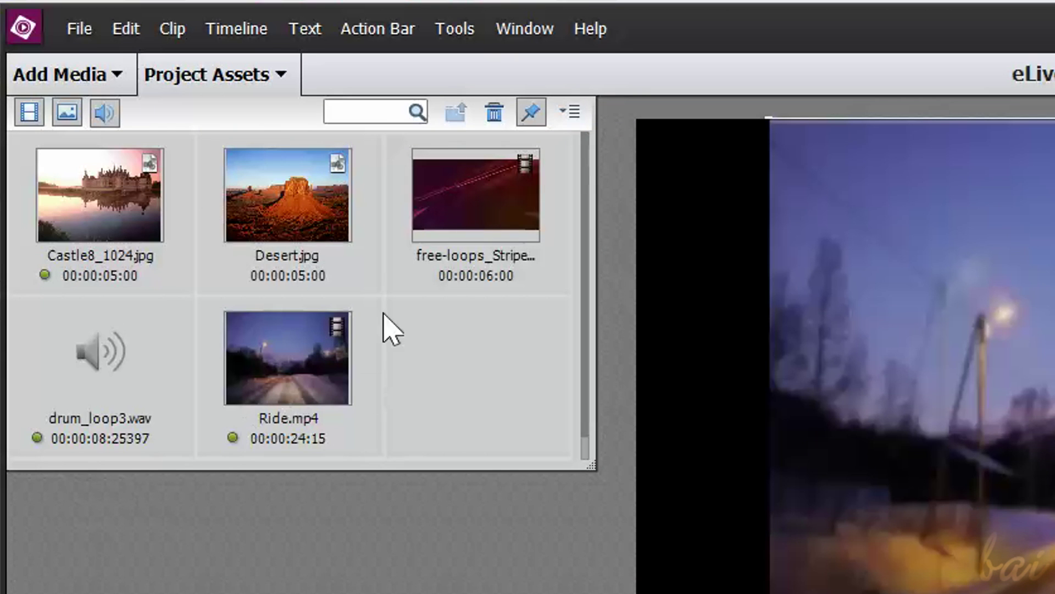
pyautogui.click(278, 76)
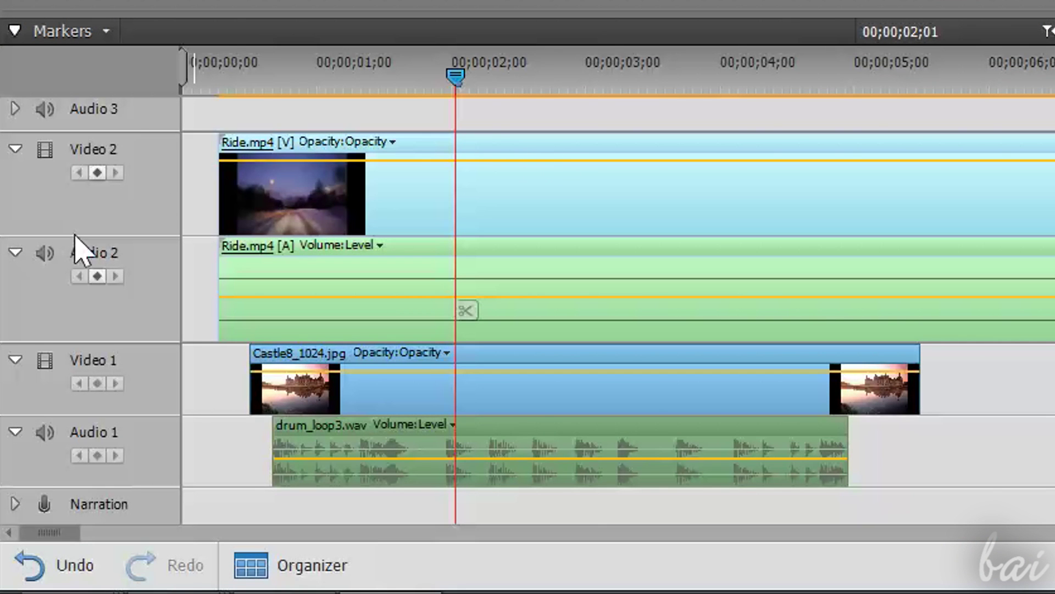
# - Enlarge the Video 2, Audio 2 and Video 1 tracks, then select the castle and drum_loop3.wav clips
pyautogui.moveTo(81, 239); pyautogui.dragTo(75, 162)
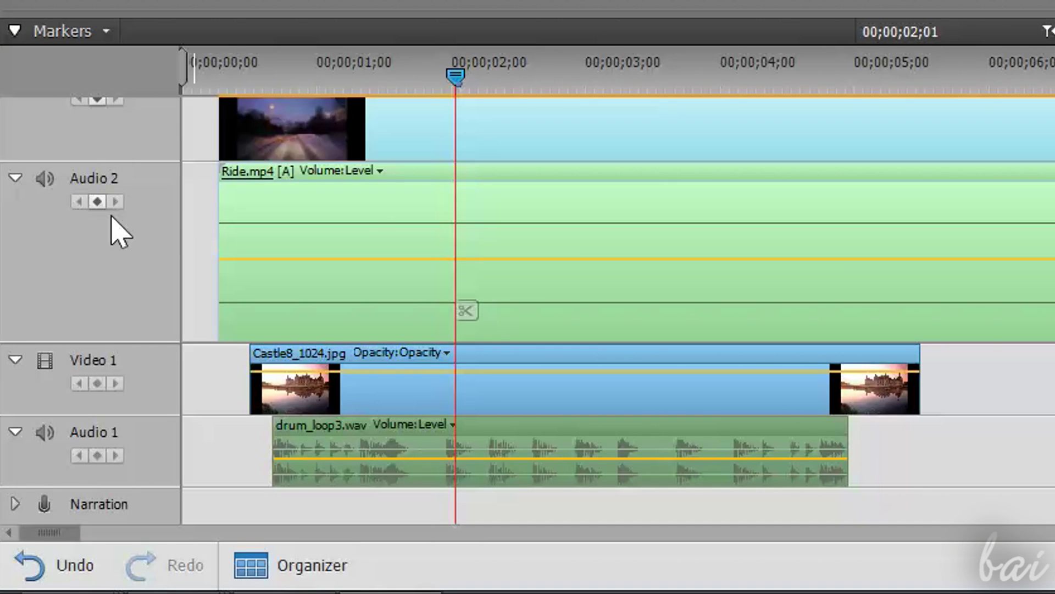
pyautogui.moveTo(128, 166); pyautogui.dragTo(111, 323)
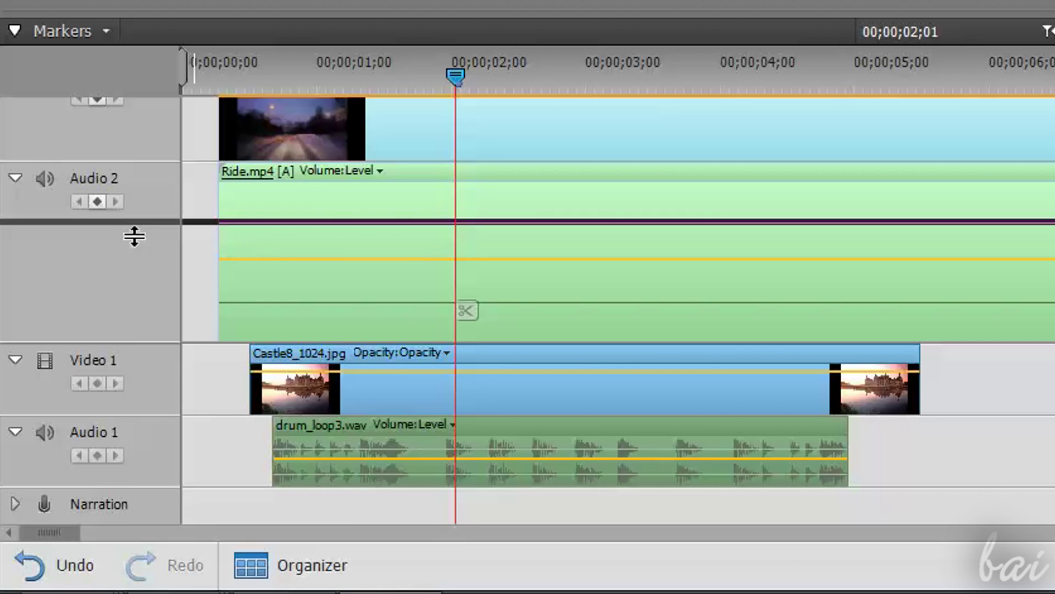
pyautogui.moveTo(121, 169); pyautogui.dragTo(127, 255)
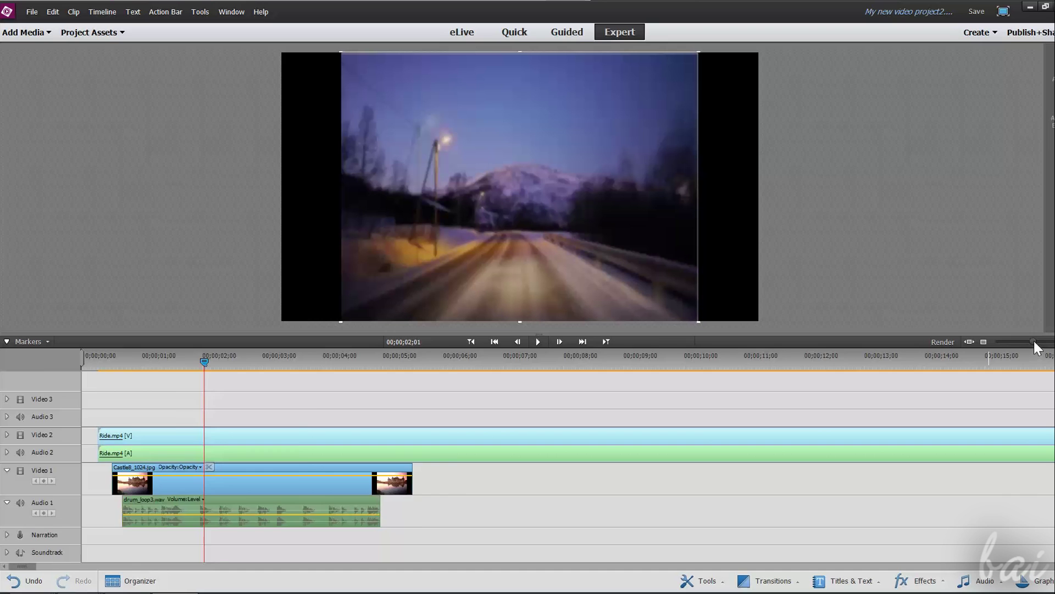
pyautogui.moveTo(1032, 342)
pyautogui.mouseDown()
pyautogui.moveTo(1012, 339)
pyautogui.moveTo(1037, 350)
pyautogui.mouseUp()
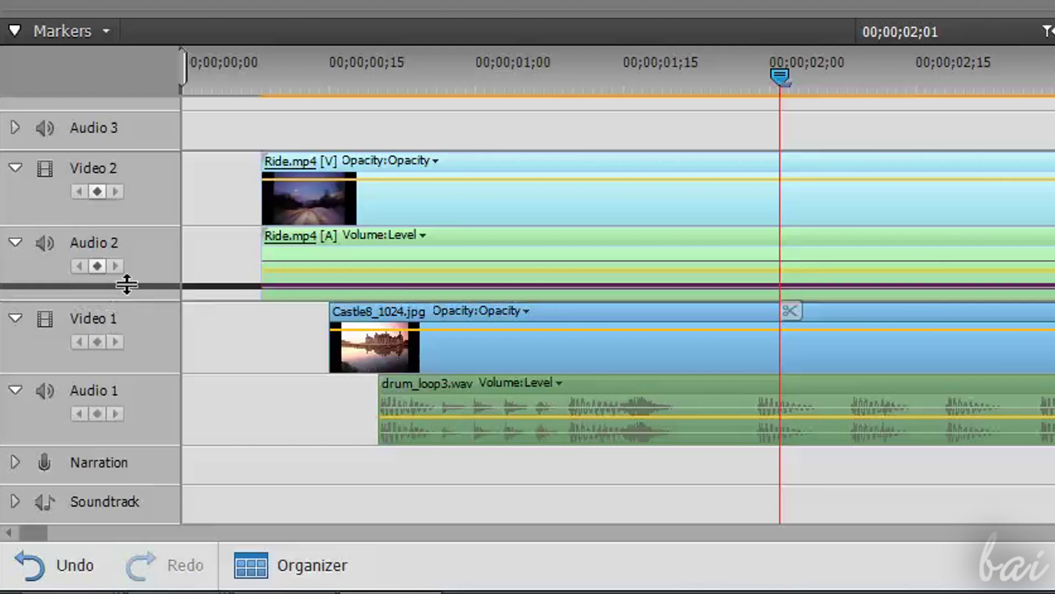
pyautogui.moveTo(126, 284); pyautogui.dragTo(161, 184)
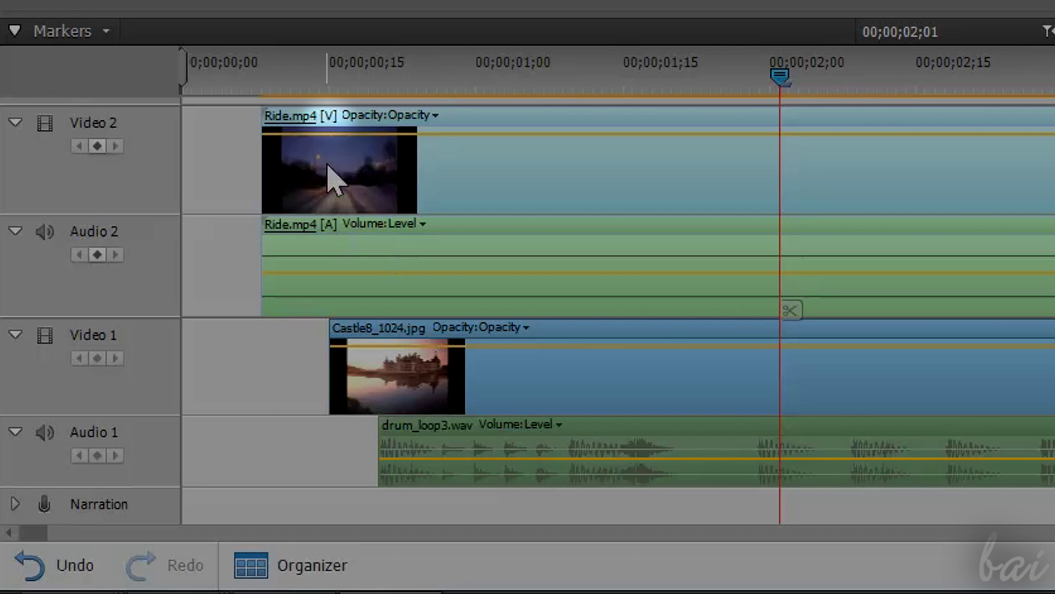
pyautogui.click(438, 389)
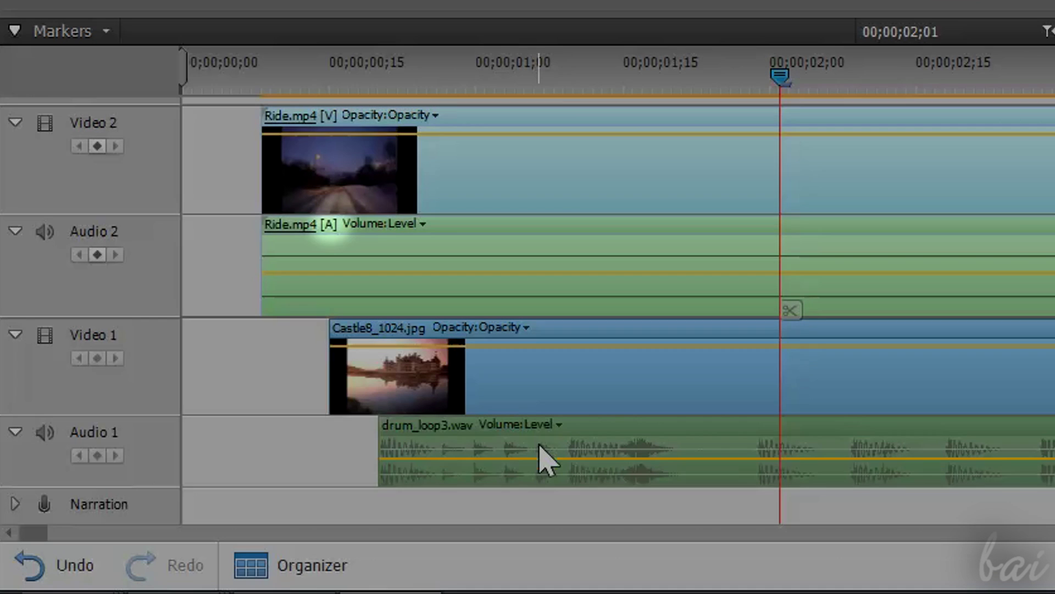
pyautogui.click(548, 466)
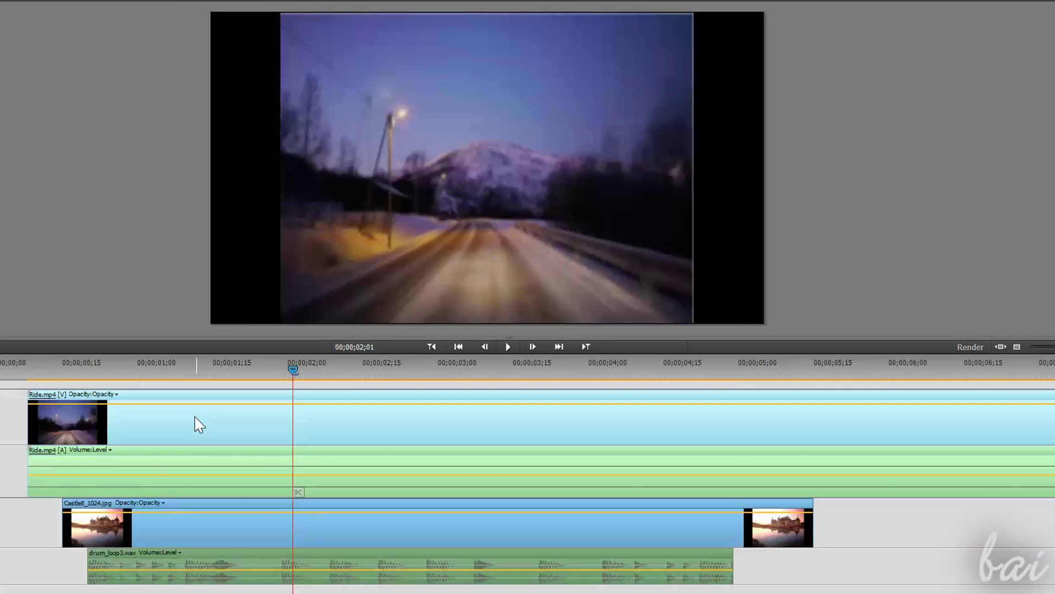
# - Move the Ride.mp4 clips later on the timeline and scrub through the castle and Ride footage
pyautogui.moveTo(198, 425); pyautogui.dragTo(599, 427)
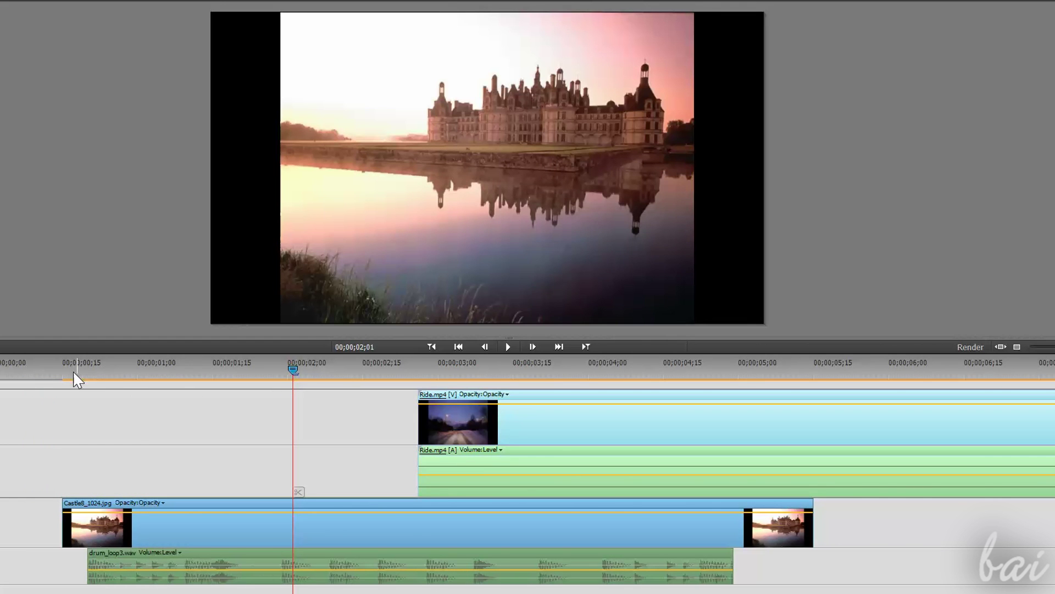
pyautogui.click(82, 373)
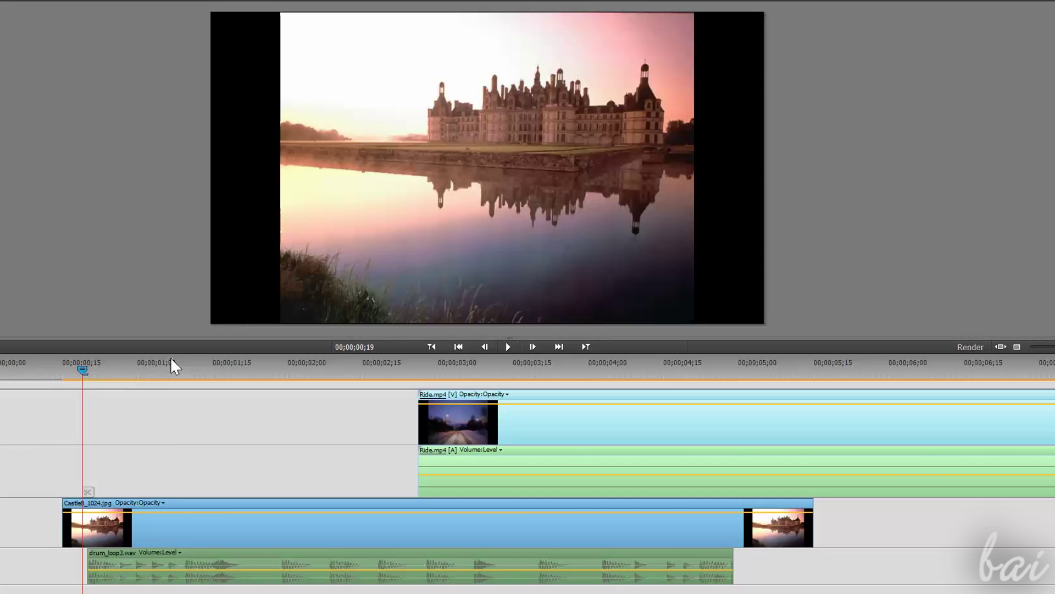
pyautogui.moveTo(172, 364); pyautogui.dragTo(262, 373)
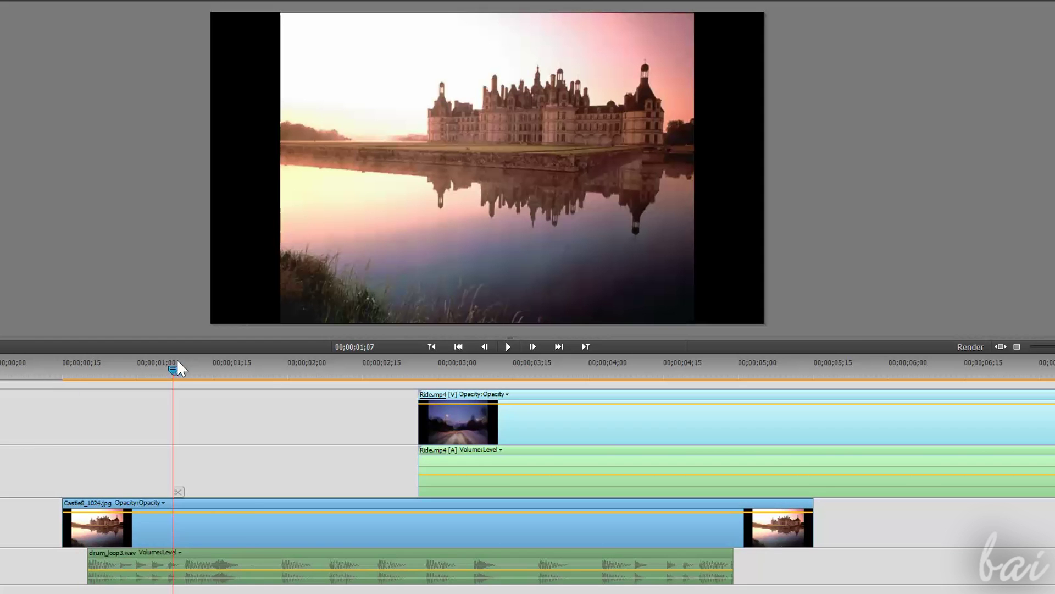
pyautogui.click(343, 363)
pyautogui.click(398, 365)
pyautogui.click(92, 365)
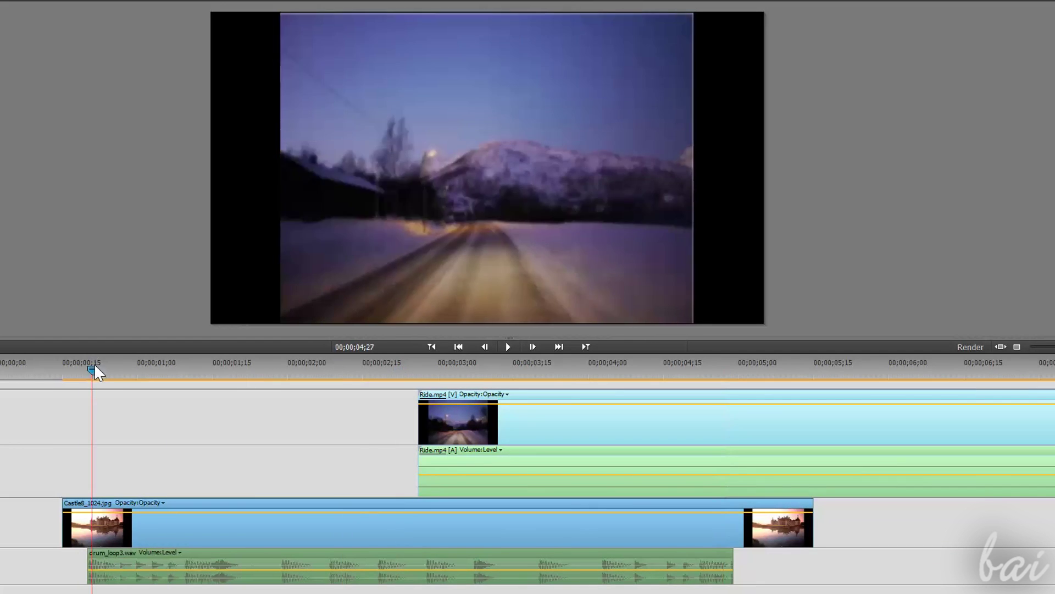
pyautogui.moveTo(96, 368); pyautogui.dragTo(149, 368)
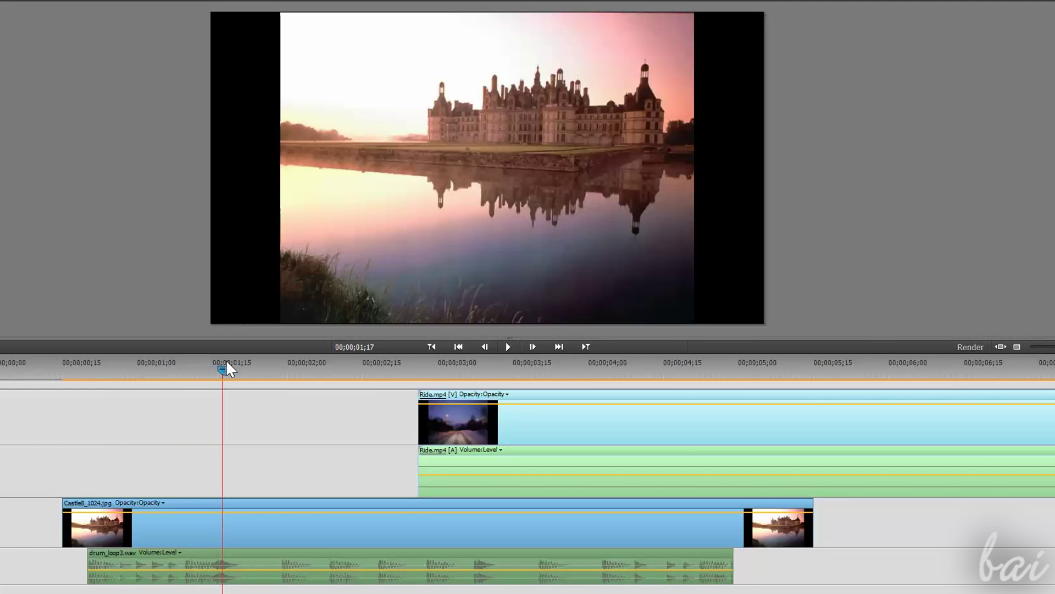
pyautogui.moveTo(227, 367); pyautogui.dragTo(122, 373)
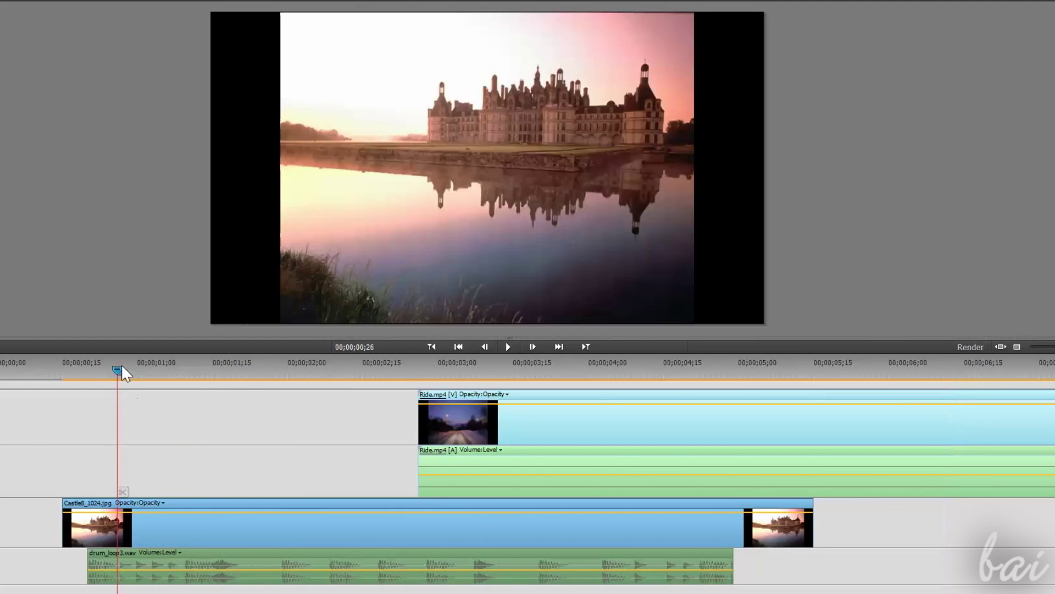
# - Play the sequence forward and in reverse, then test-move the castle clip and put it back
pyautogui.press('space')
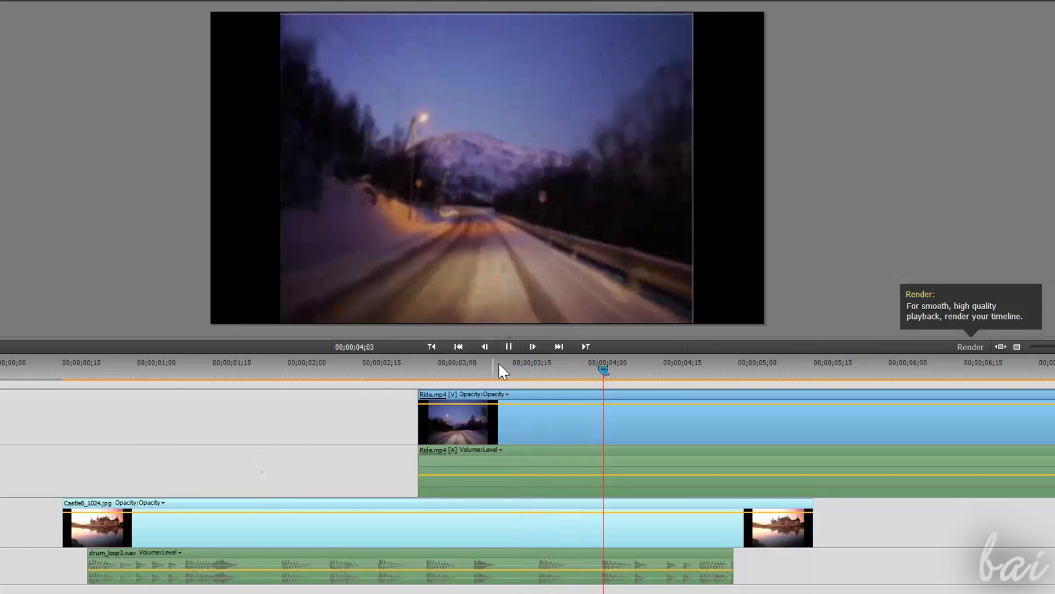
pyautogui.click(509, 347)
pyautogui.click(487, 347)
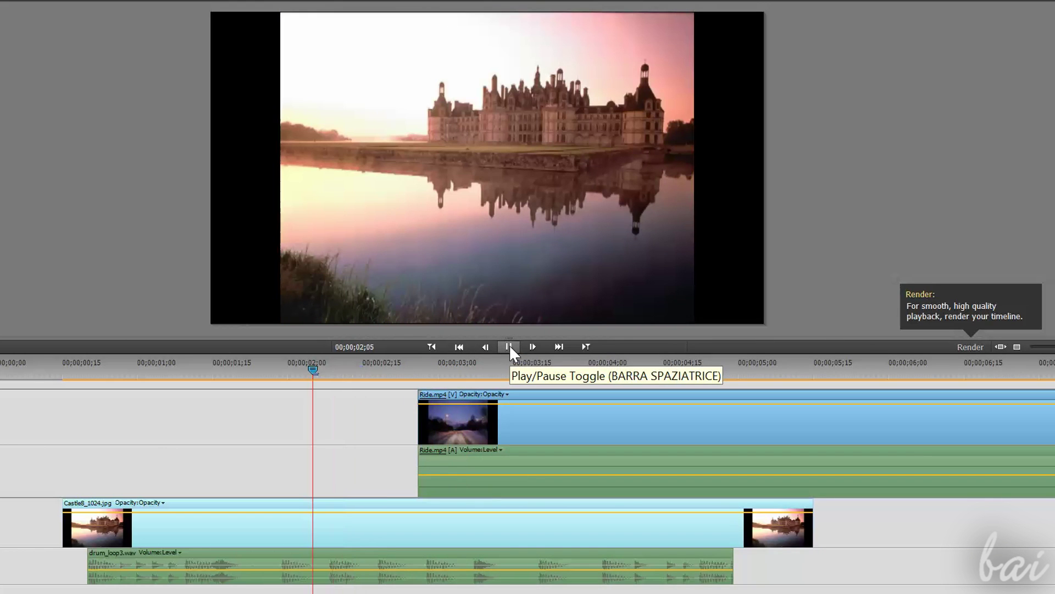
pyautogui.click(509, 347)
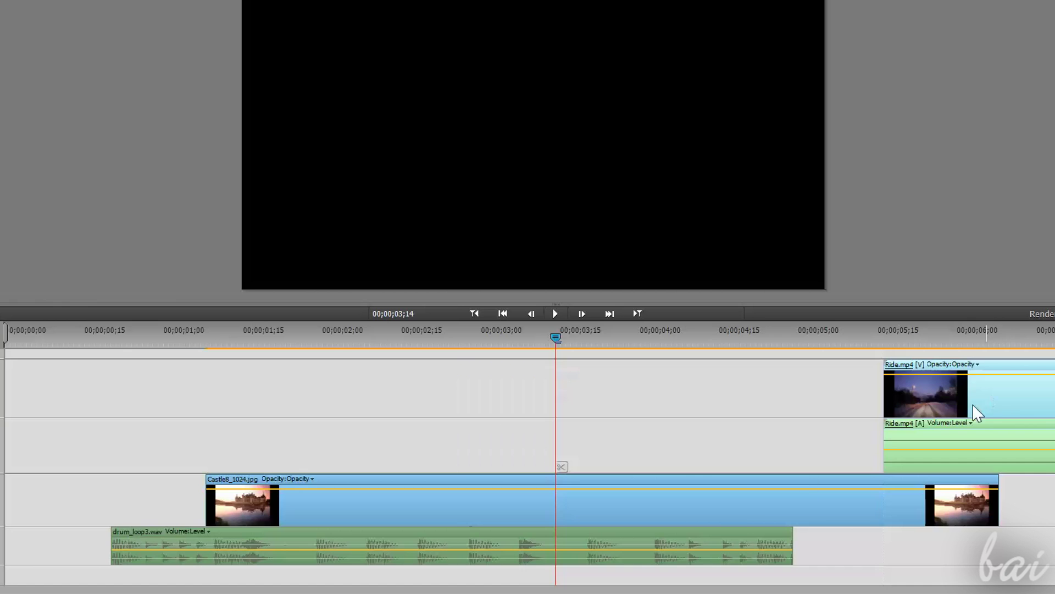
pyautogui.moveTo(742, 520)
pyautogui.mouseDown()
pyautogui.moveTo(243, 500)
pyautogui.moveTo(253, 489)
pyautogui.mouseUp()
# - Move Ride.mp4 to start around 8 seconds and unlink its audio and video
pyautogui.press('-')
pyautogui.press('-')
pyautogui.press('-')
pyautogui.press('-')
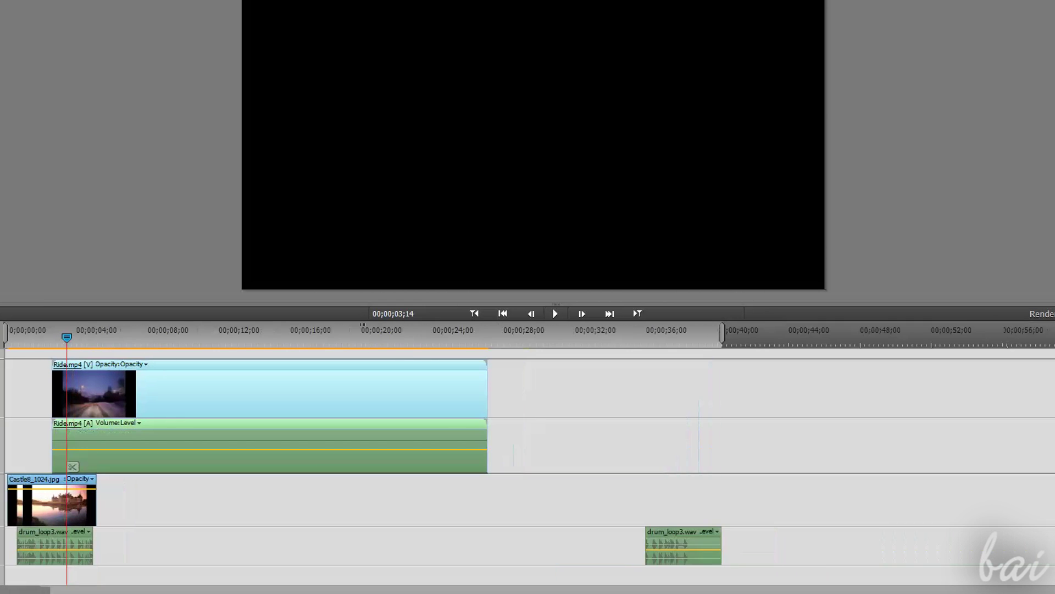
pyautogui.moveTo(312, 398)
pyautogui.mouseDown()
pyautogui.moveTo(600, 396)
pyautogui.moveTo(354, 395)
pyautogui.moveTo(426, 396)
pyautogui.mouseUp()
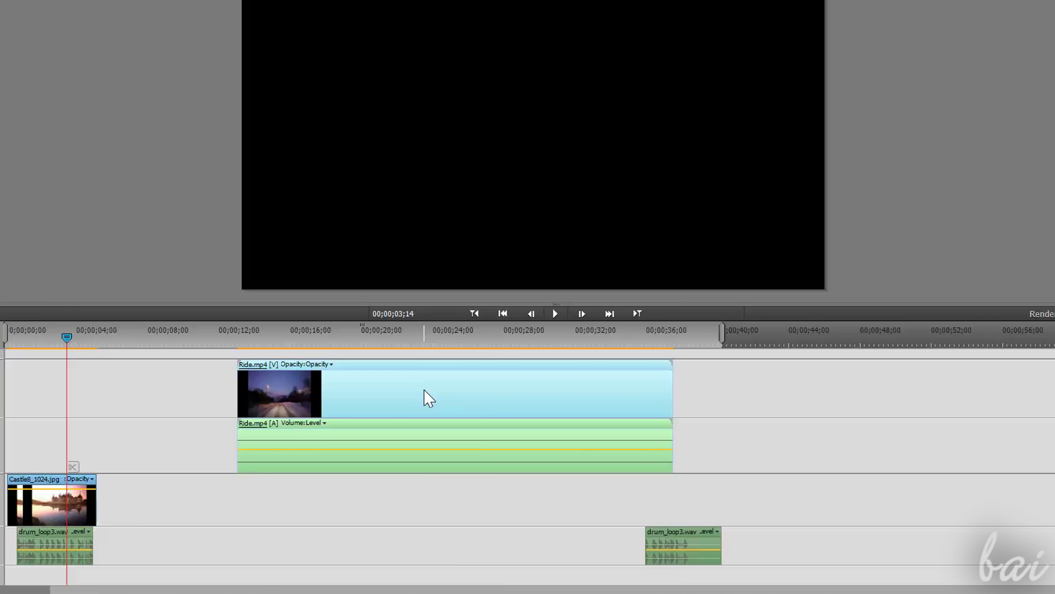
pyautogui.rightClick(427, 396)
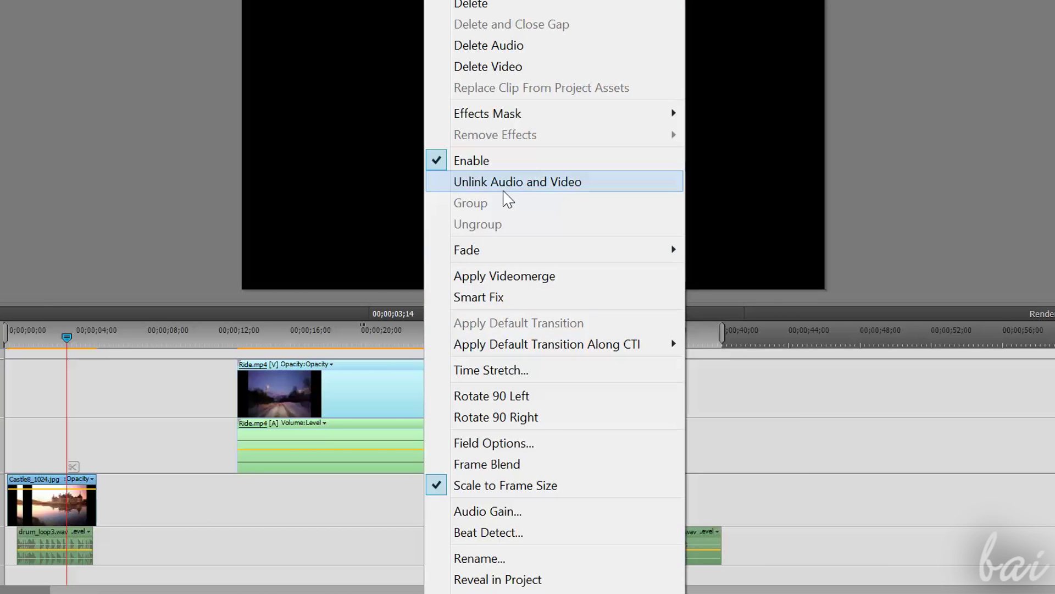
pyautogui.click(506, 182)
# - Shift the Ride.mp4 video part until it sits slightly ahead of its audio
pyautogui.moveTo(486, 395)
pyautogui.mouseDown()
pyautogui.moveTo(342, 385)
pyautogui.moveTo(676, 380)
pyautogui.mouseUp()
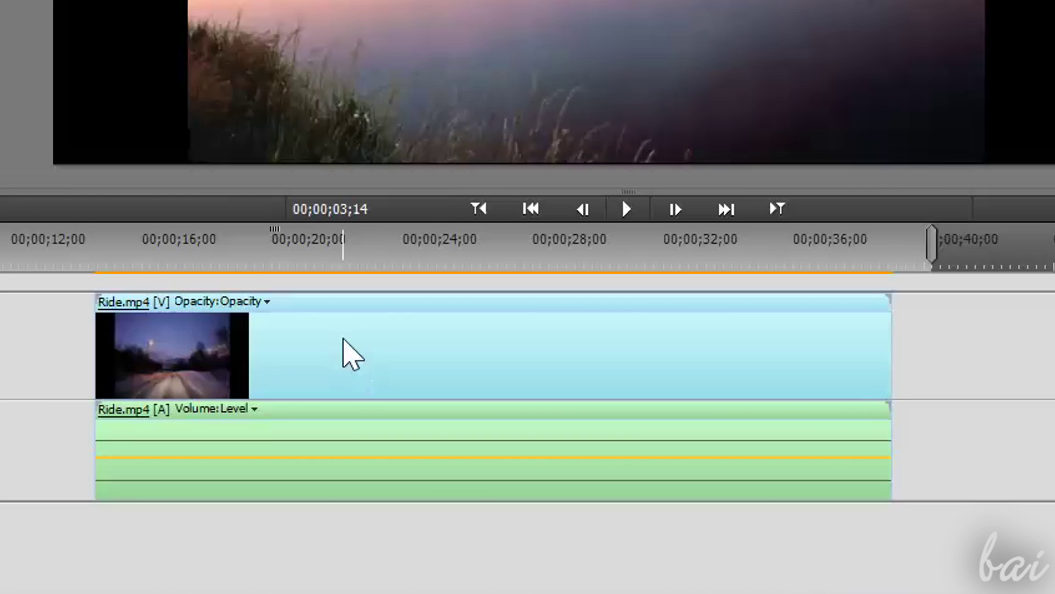
pyautogui.moveTo(313, 354); pyautogui.dragTo(439, 367)
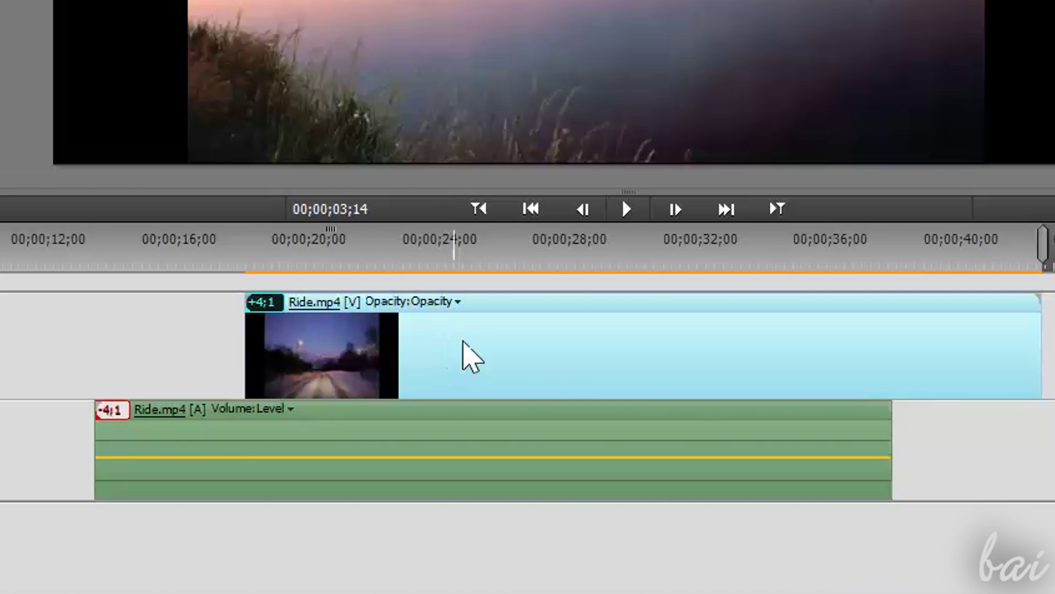
pyautogui.moveTo(560, 371); pyautogui.dragTo(353, 401)
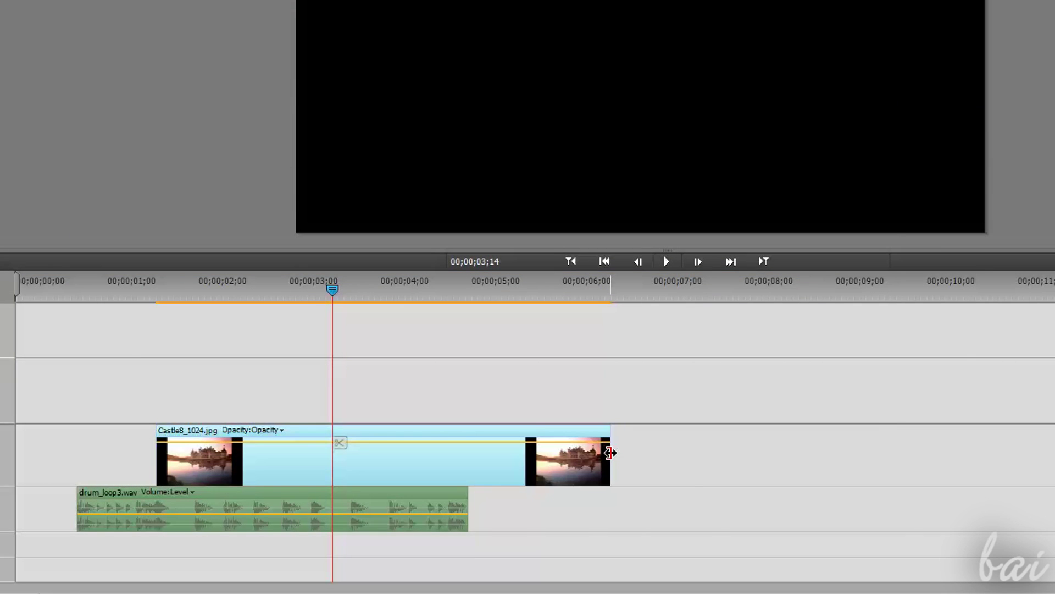
# - Shorten the Castle8_1024.jpg clip and trim drum_loop3.wav to about 5.8 seconds
pyautogui.moveTo(611, 451)
pyautogui.mouseDown()
pyautogui.moveTo(435, 466)
pyautogui.moveTo(739, 456)
pyautogui.moveTo(468, 458)
pyautogui.mouseUp()
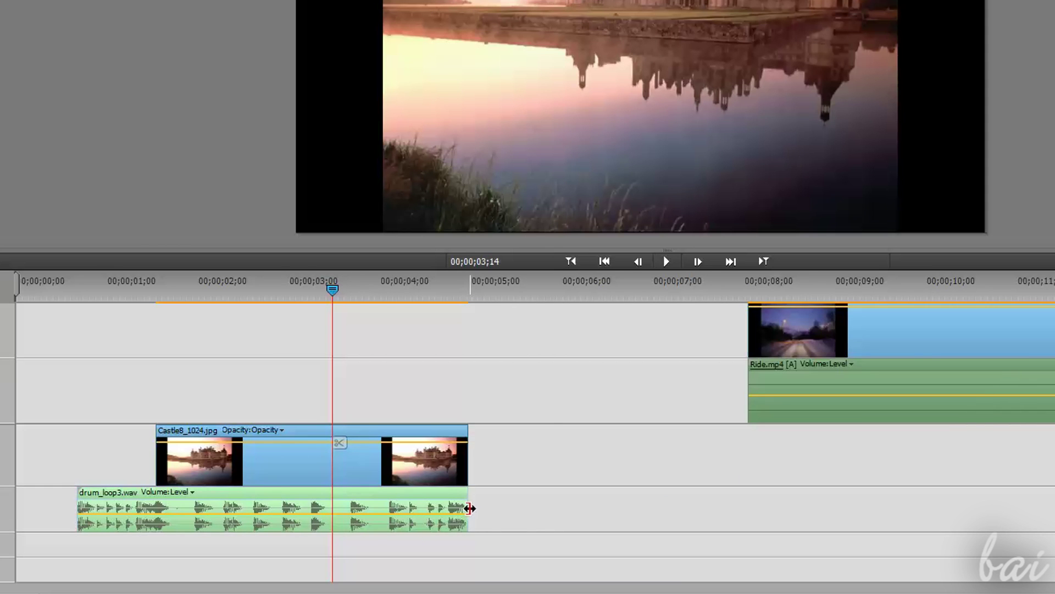
pyautogui.moveTo(467, 520); pyautogui.dragTo(858, 518)
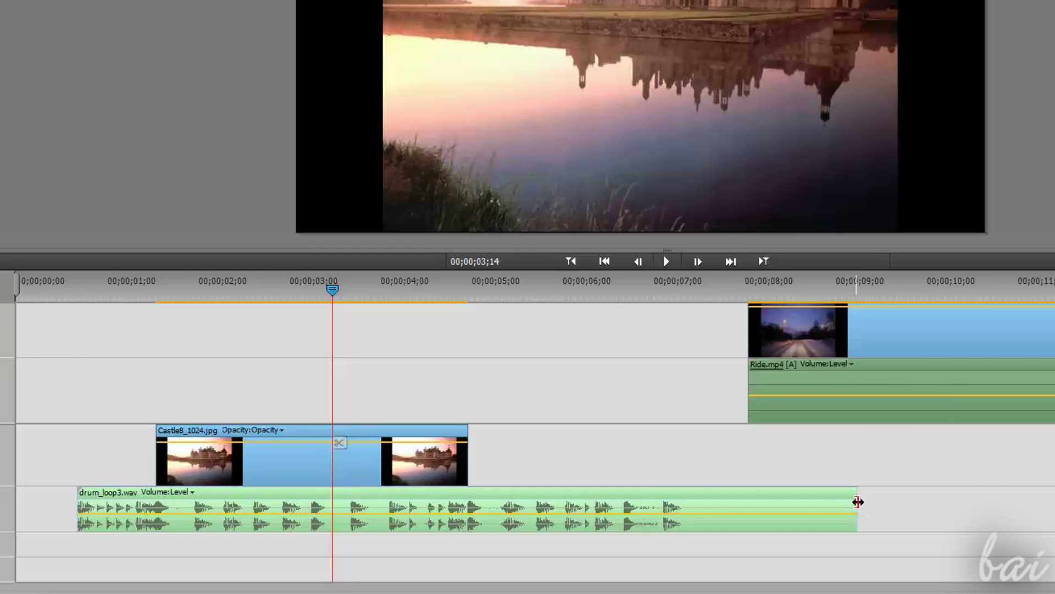
pyautogui.click(858, 501)
pyautogui.moveTo(857, 509); pyautogui.dragTo(547, 509)
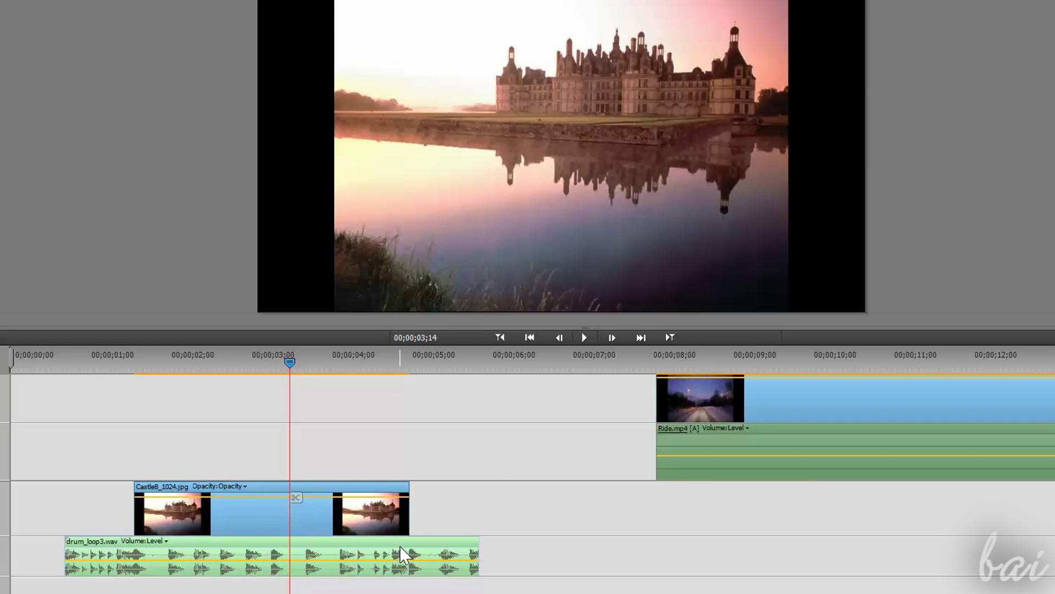
# - Paste a second drum_loop3.wav at the playhead and nudge it slightly later
pyautogui.hotkey('ctrl', 'v')
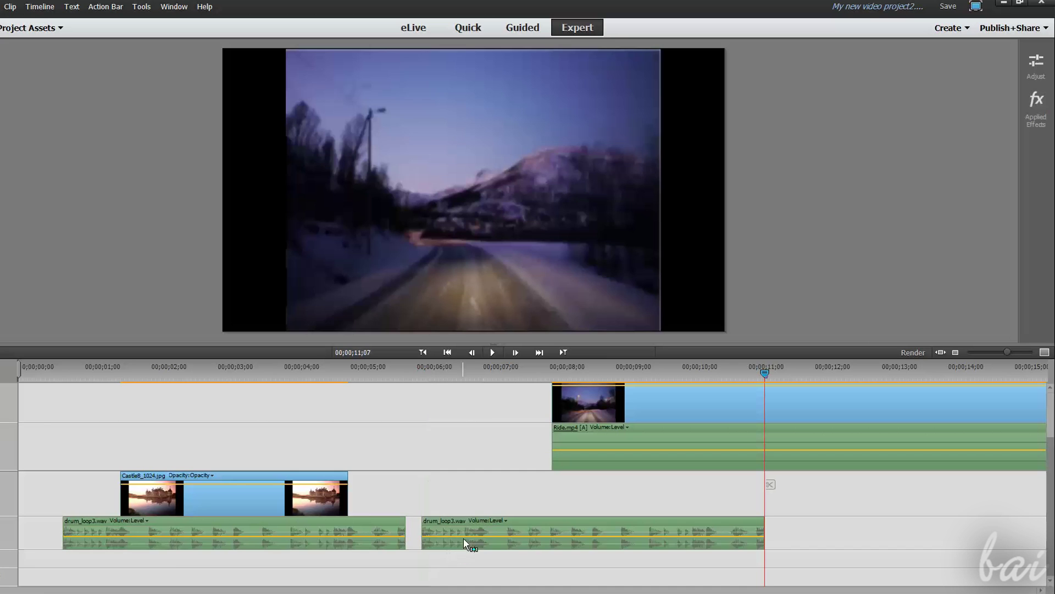
pyautogui.click(494, 520)
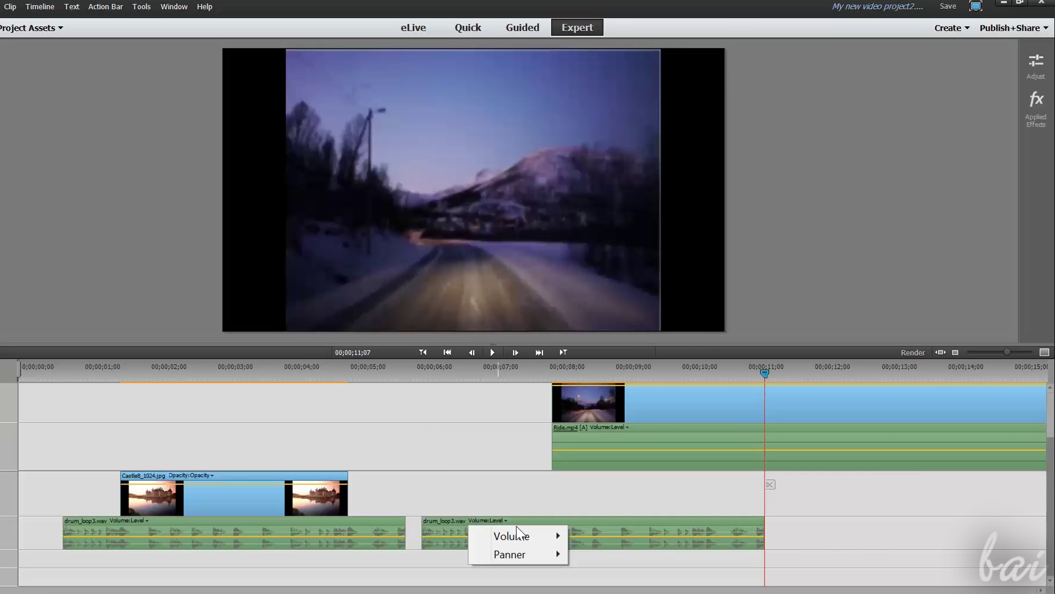
pyautogui.click(606, 523)
pyautogui.moveTo(607, 522); pyautogui.dragTo(632, 522)
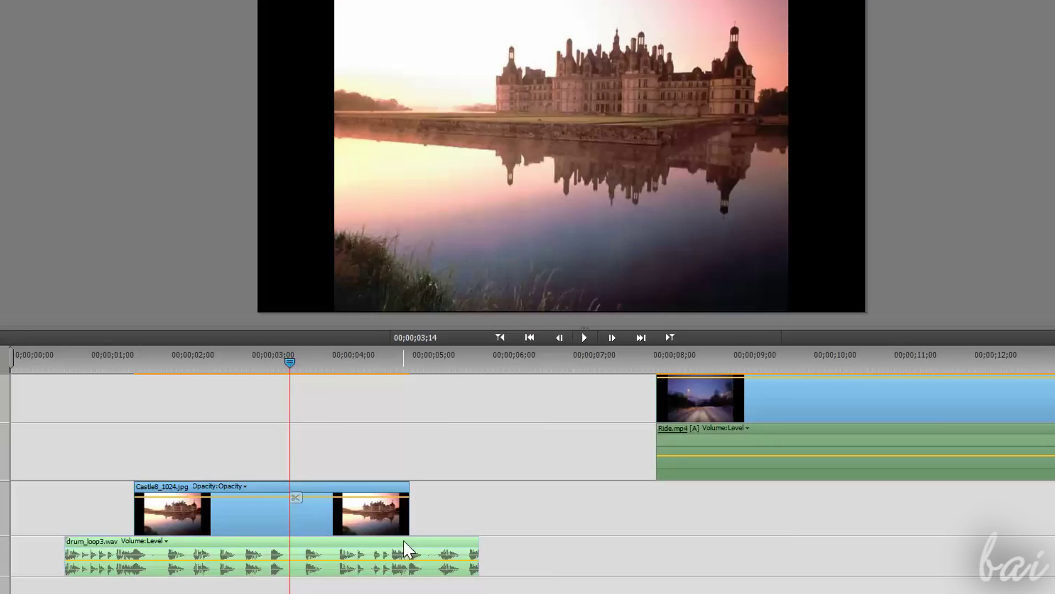
# - Undo the two extra drum_loop3.wav clips on Audio 1
pyautogui.rightClick(405, 548)
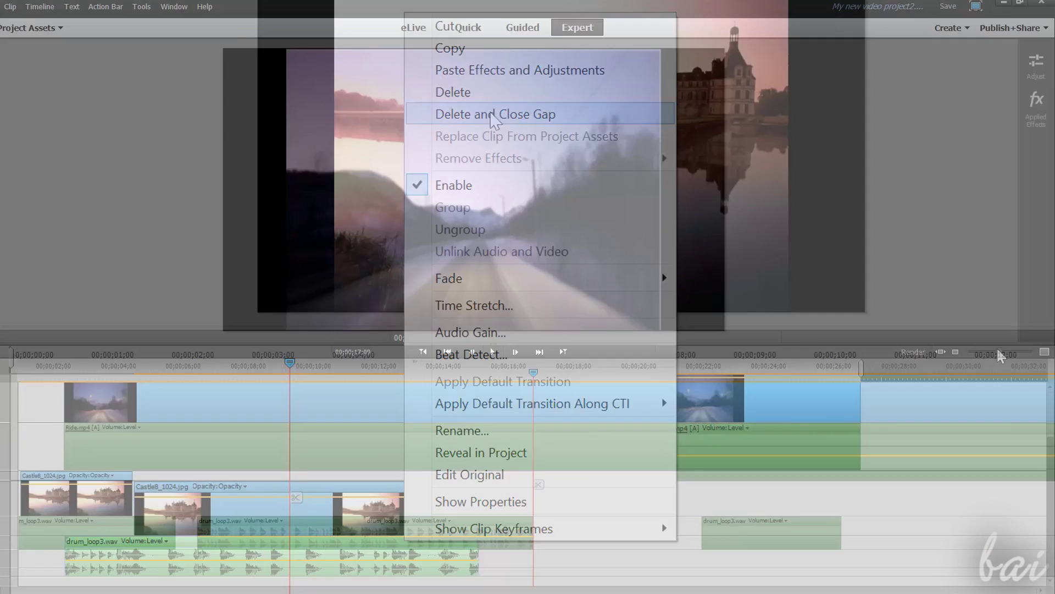
pyautogui.moveTo(996, 347); pyautogui.dragTo(992, 347)
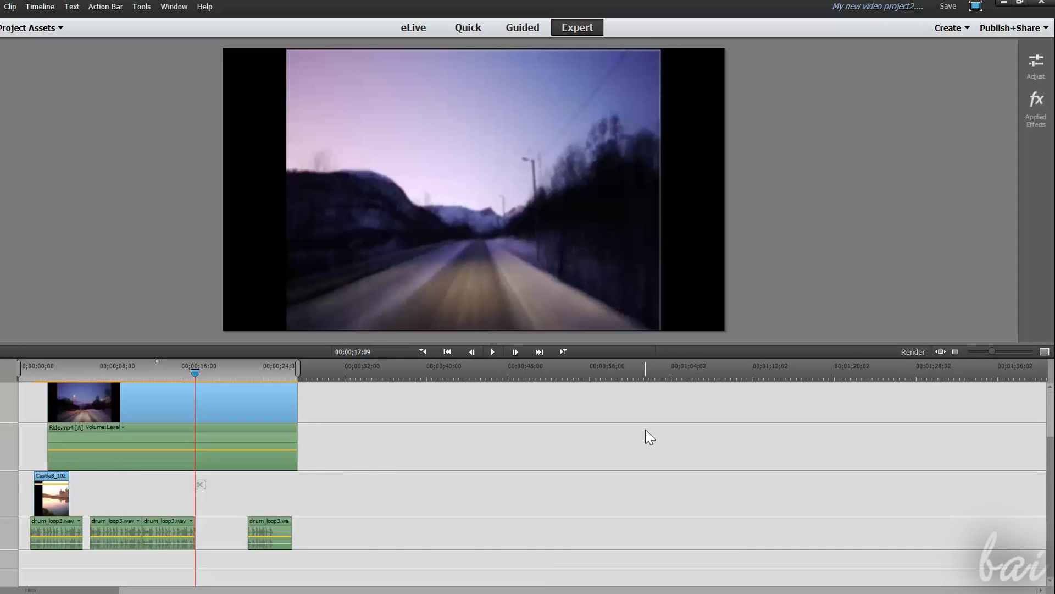
pyautogui.hotkey('ctrl', 'z')
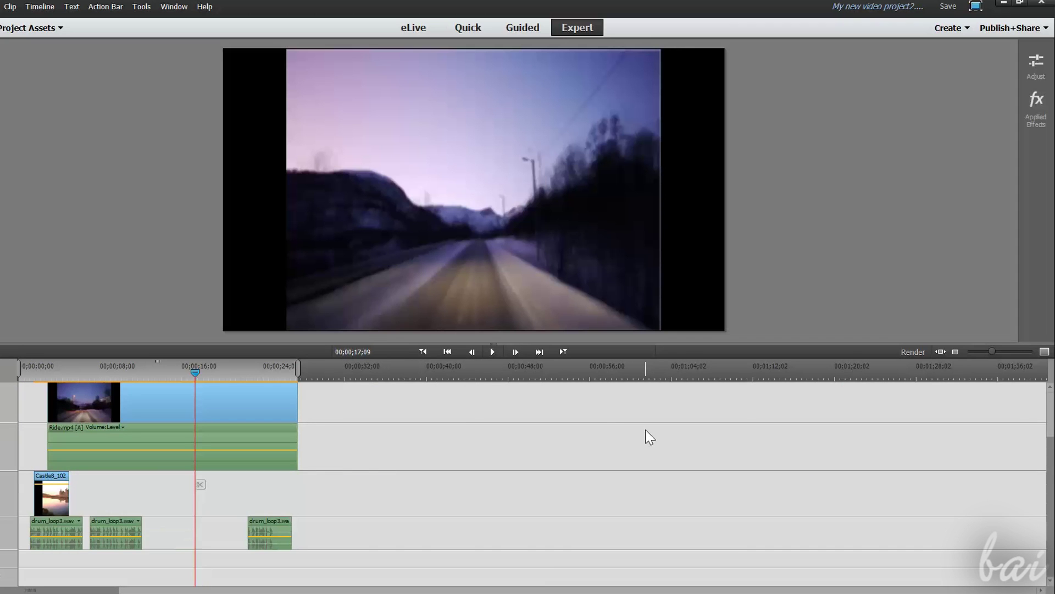
pyautogui.hotkey('ctrl', 'z')
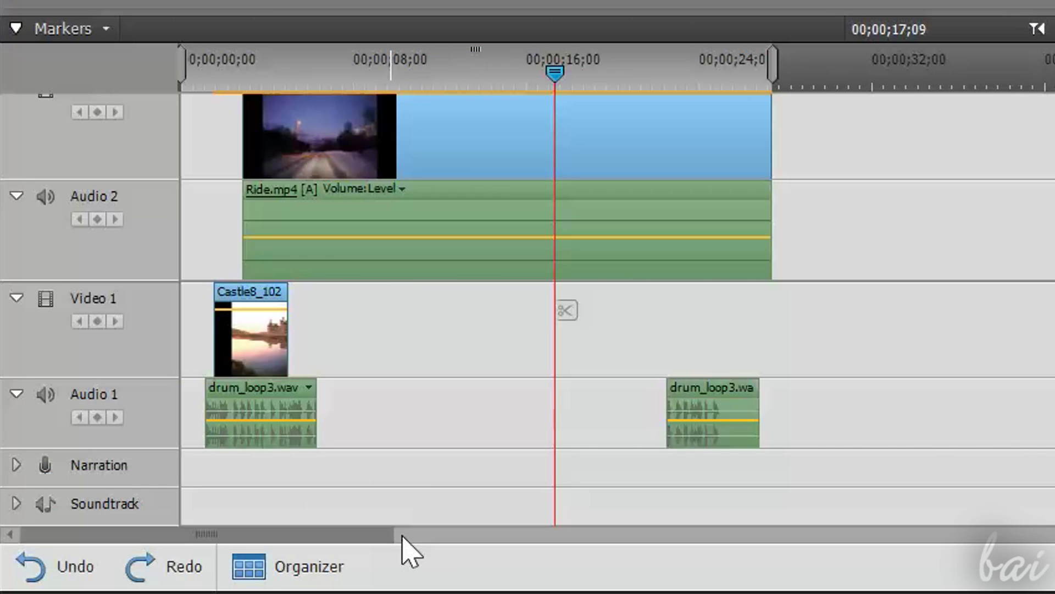
# - Redo one drum loop clip, then undo it and another clip again
pyautogui.click(175, 572)
pyautogui.click(174, 567)
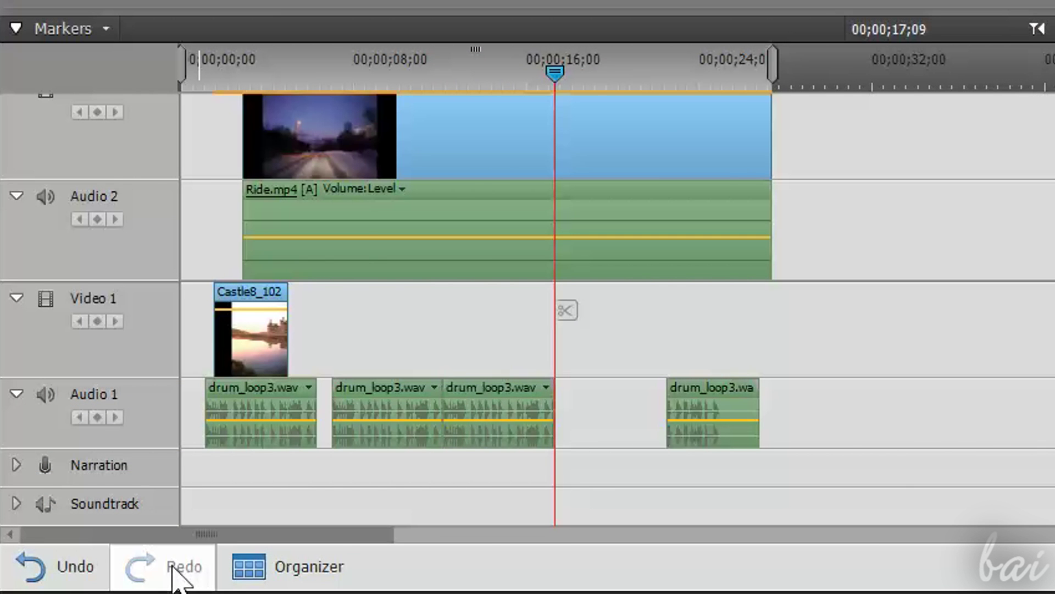
pyautogui.click(66, 566)
# - Undo the middle drum loop, split Ride.mp4 at 00;00;36;10, and open a gap between the parts
pyautogui.click(66, 569)
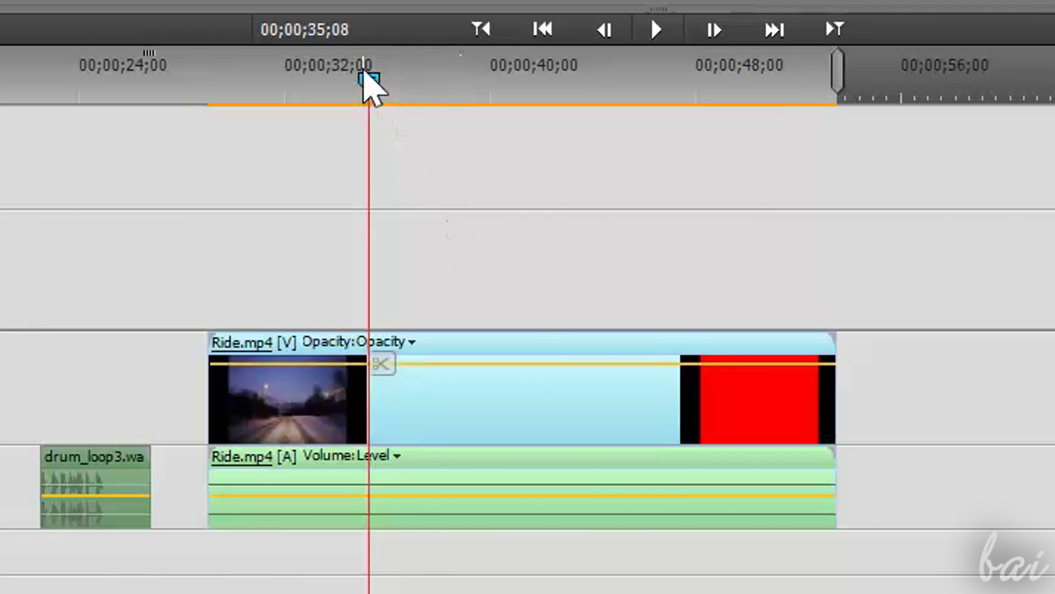
pyautogui.moveTo(365, 87)
pyautogui.mouseDown()
pyautogui.moveTo(464, 99)
pyautogui.moveTo(396, 82)
pyautogui.mouseUp()
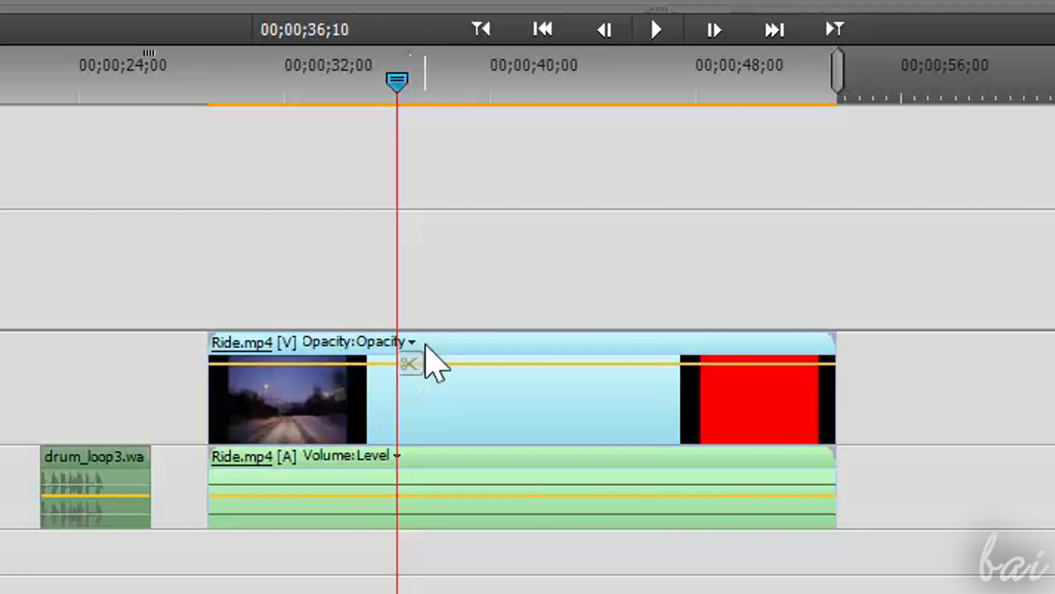
pyautogui.click(412, 371)
pyautogui.moveTo(461, 385); pyautogui.dragTo(661, 384)
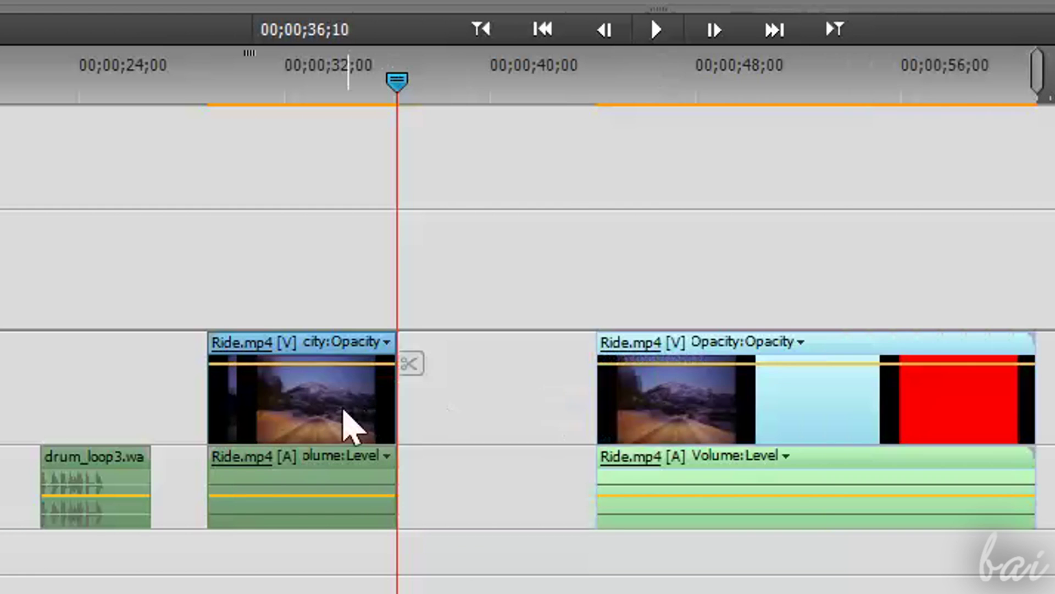
pyautogui.moveTo(363, 425); pyautogui.dragTo(309, 429)
# - Place Castle8_102 on Video 2 above Ride.mp4 and scrub back to about 33 seconds
pyautogui.moveTo(547, 419); pyautogui.dragTo(483, 419)
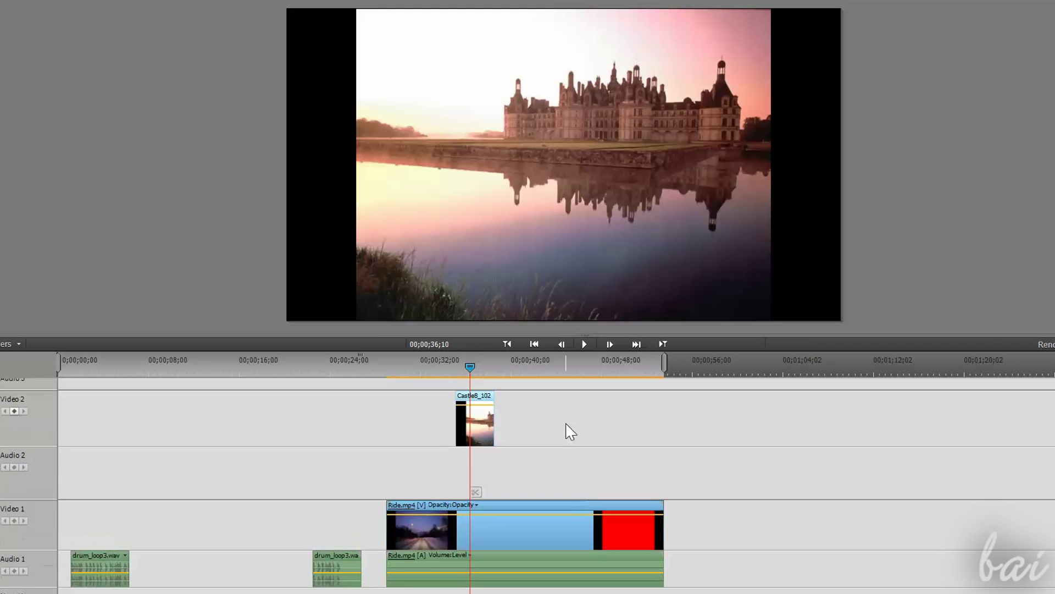
pyautogui.scroll(-1, 568, 432)
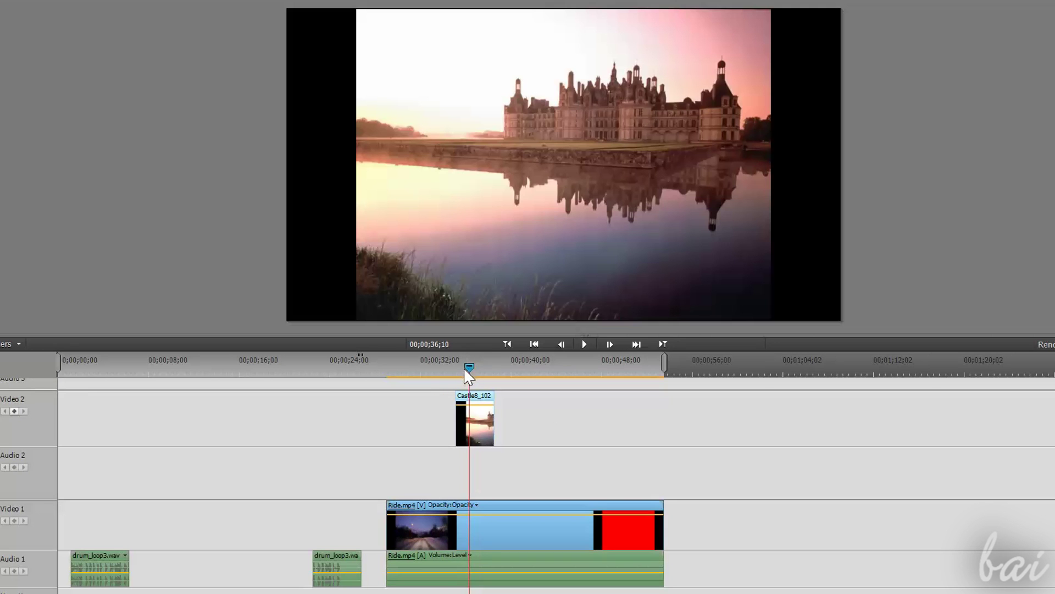
pyautogui.moveTo(467, 375)
pyautogui.mouseDown()
pyautogui.moveTo(437, 389)
pyautogui.moveTo(497, 398)
pyautogui.moveTo(464, 401)
pyautogui.mouseUp()
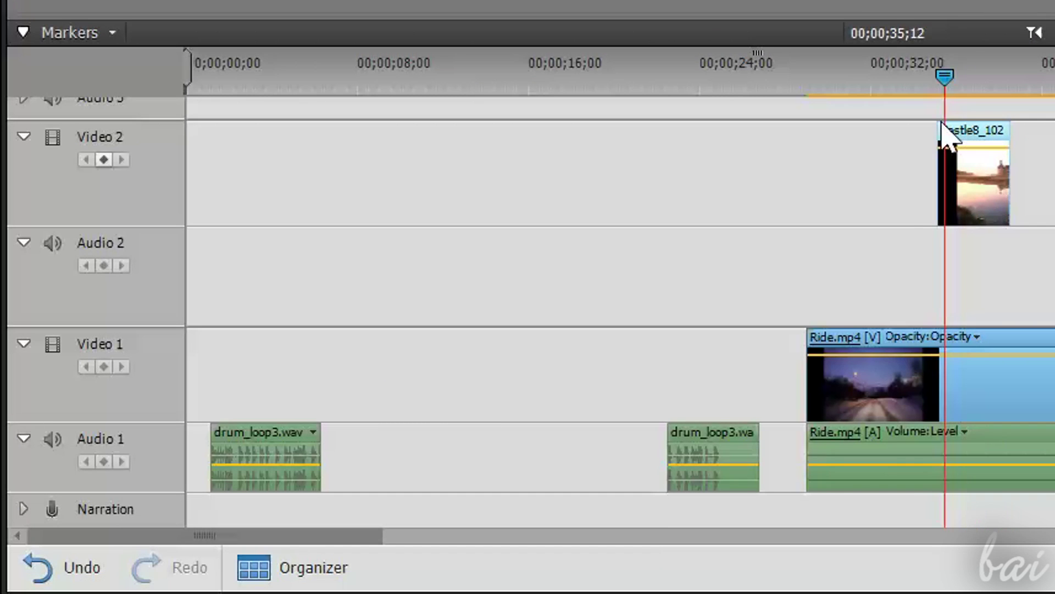
pyautogui.moveTo(942, 132); pyautogui.dragTo(904, 134)
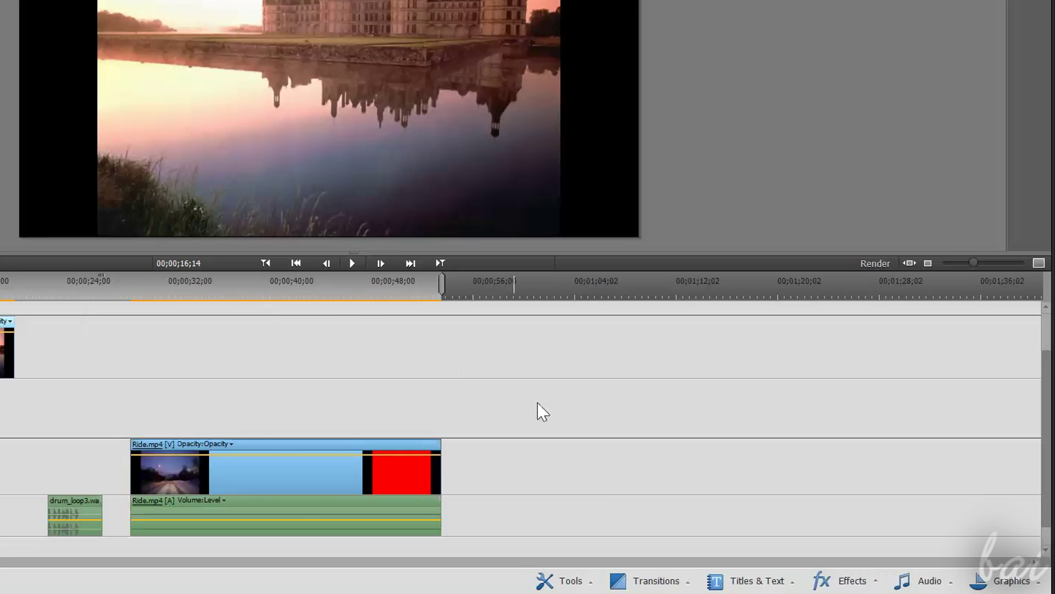
# - Select the Page Peel transition from the Page Peel category of the transitions library
pyautogui.click(675, 590)
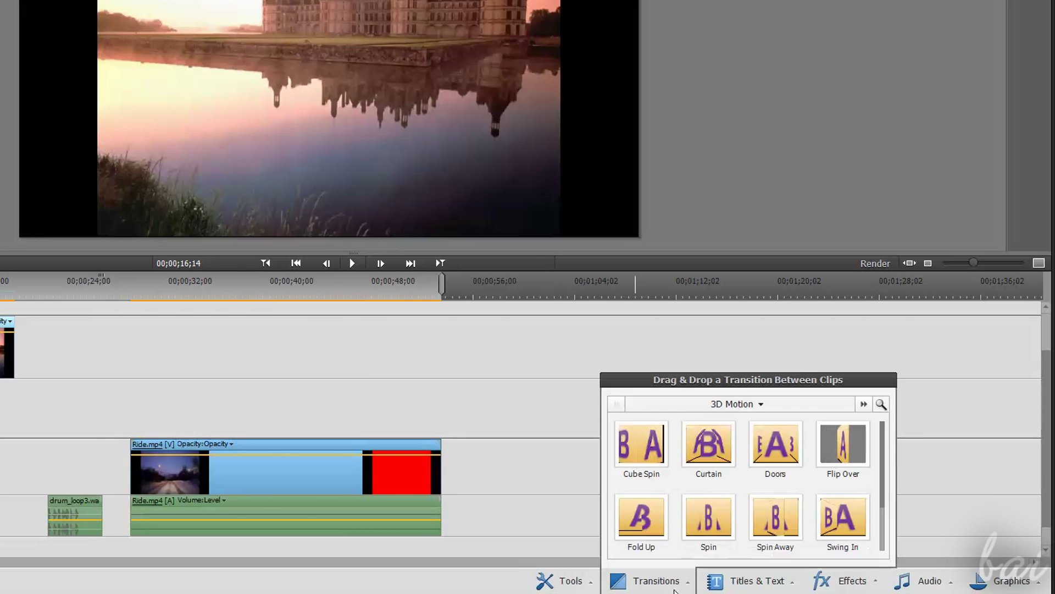
pyautogui.click(763, 404)
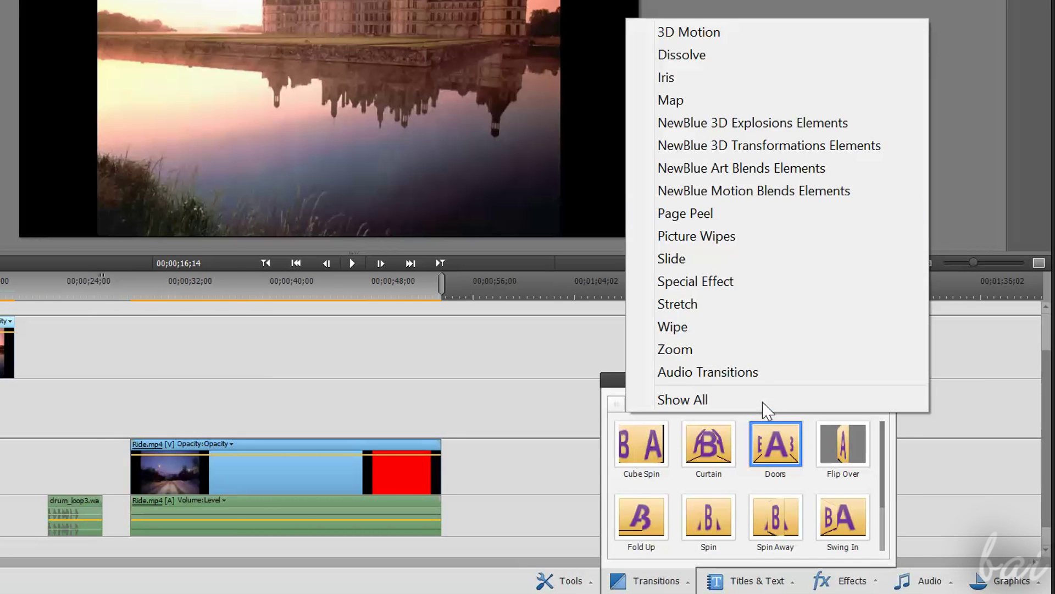
pyautogui.click(713, 235)
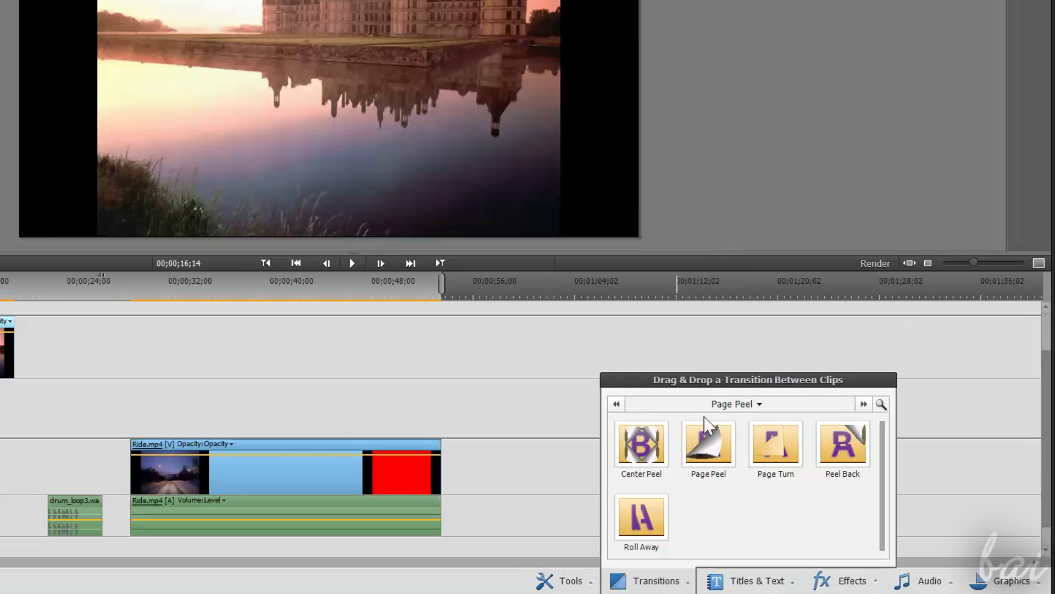
pyautogui.click(711, 454)
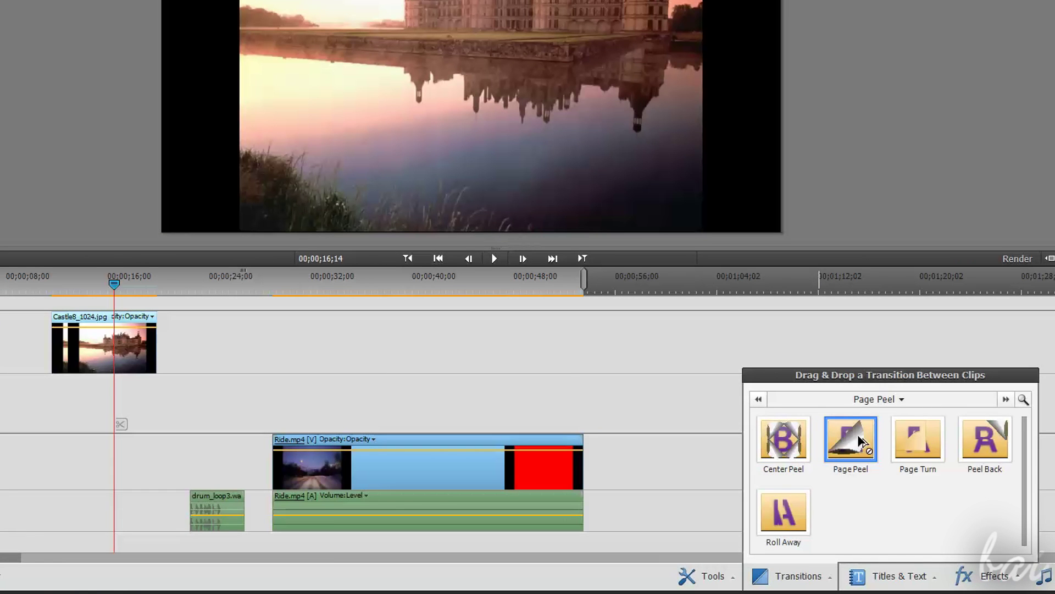
# - Apply Page Peel to the castle clip's end and preview it
pyautogui.moveTo(860, 442); pyautogui.dragTo(274, 355)
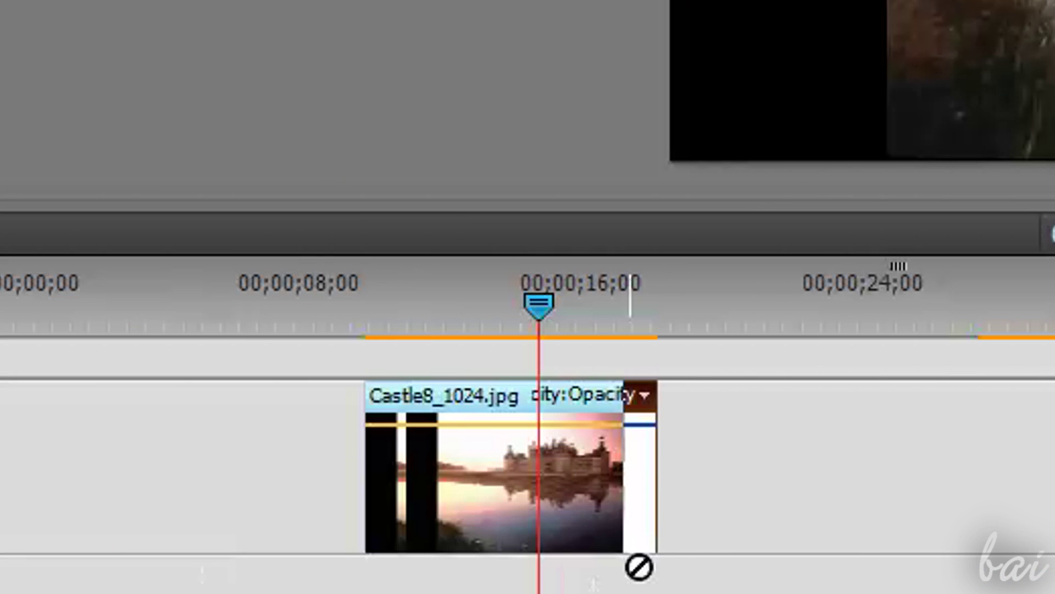
pyautogui.moveTo(167, 353); pyautogui.dragTo(150, 349)
pyautogui.moveTo(639, 487)
pyautogui.mouseDown()
pyautogui.moveTo(670, 503)
pyautogui.moveTo(399, 518)
pyautogui.mouseUp()
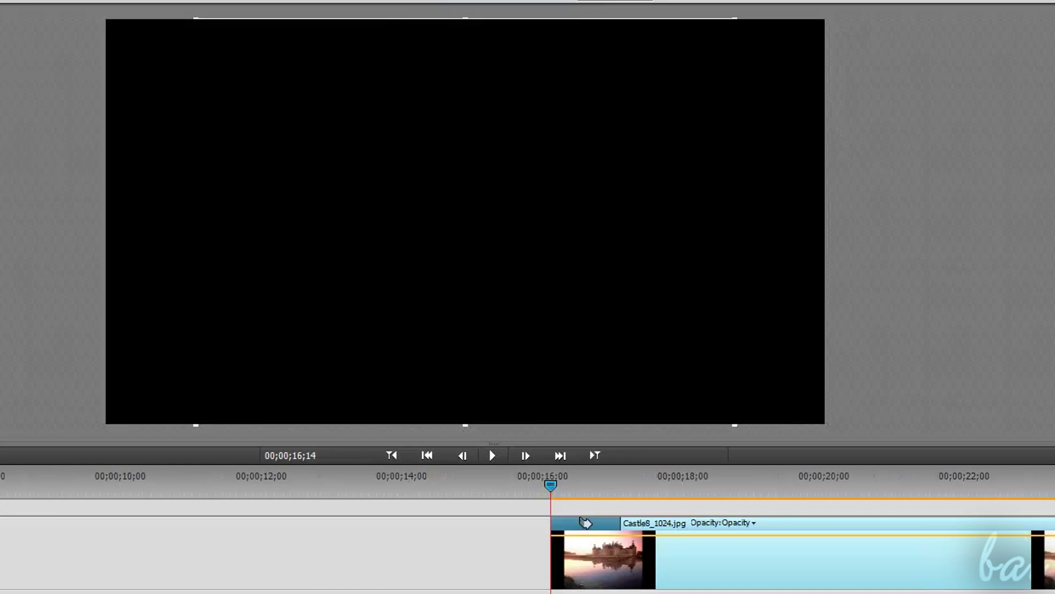
pyautogui.moveTo(550, 488); pyautogui.dragTo(564, 497)
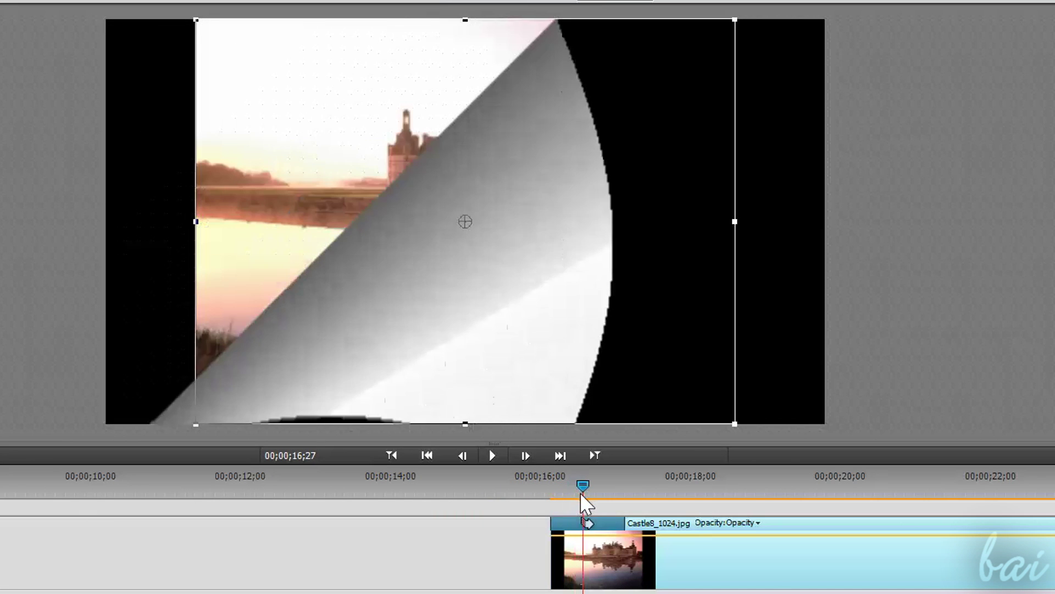
pyautogui.moveTo(565, 498); pyautogui.dragTo(636, 505)
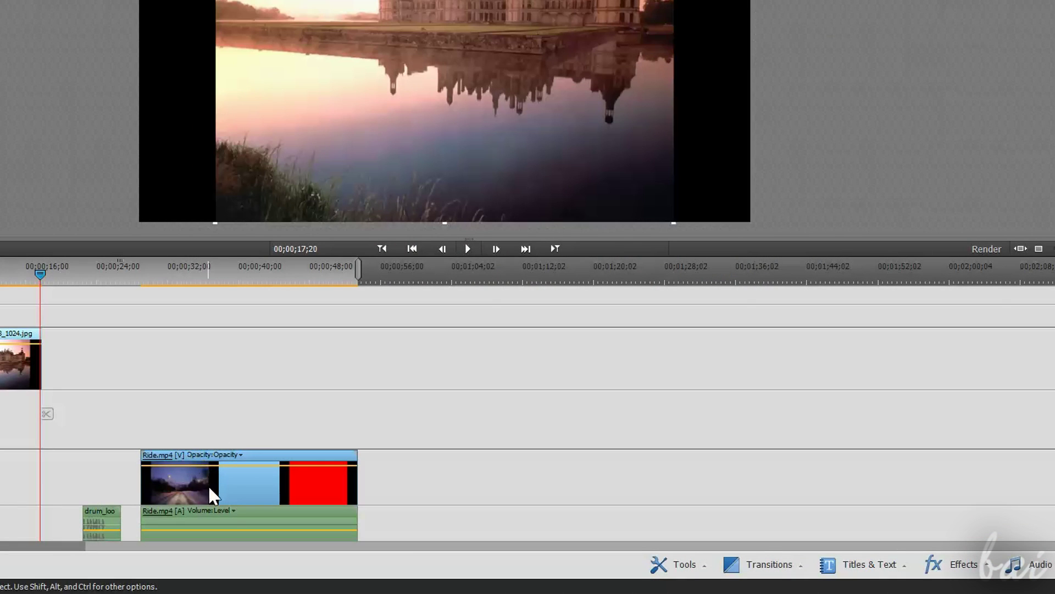
# - Butt Ride.mp4 against the castle clip and add Iris Star between both clips
pyautogui.moveTo(210, 495); pyautogui.dragTo(117, 393)
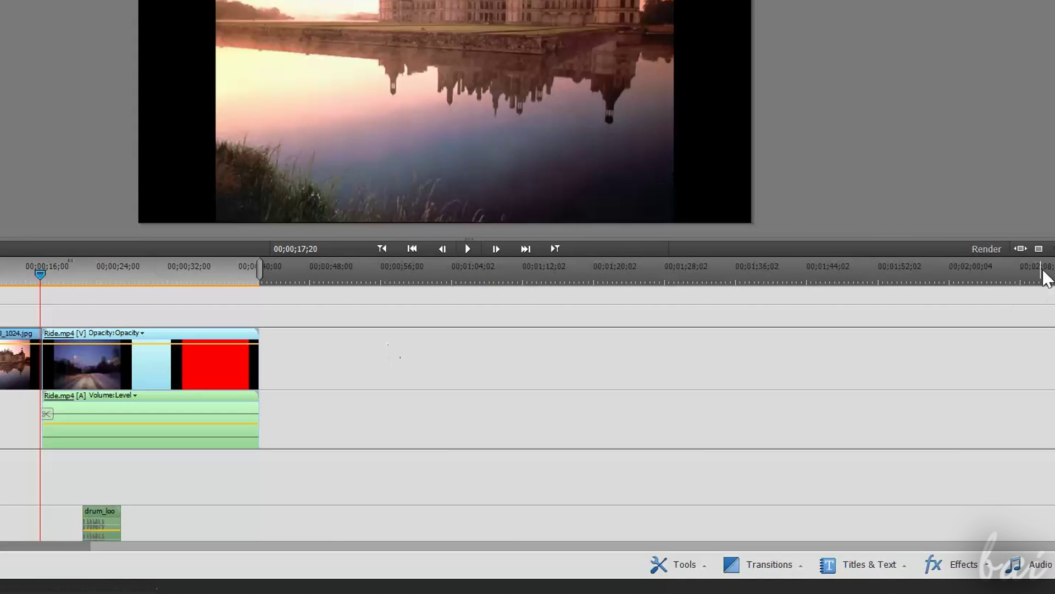
pyautogui.scroll(3, 1038, 254)
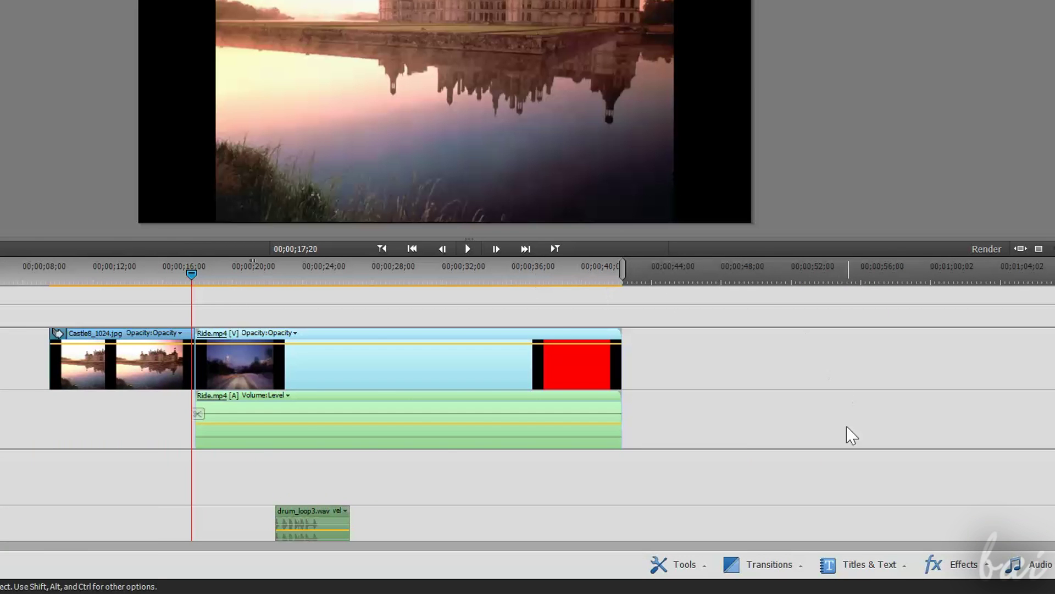
pyautogui.click(770, 564)
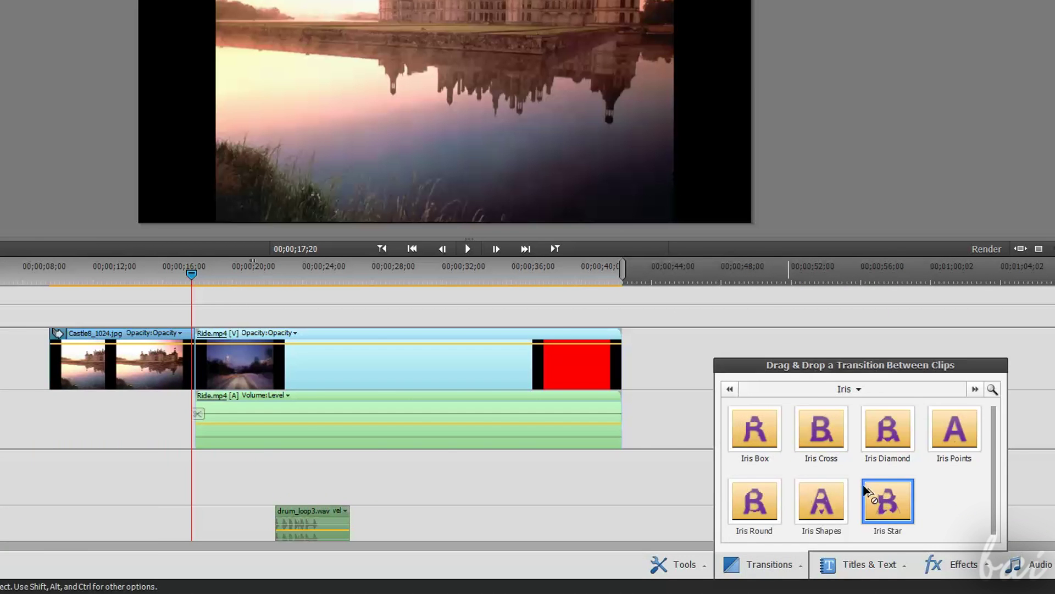
pyautogui.moveTo(881, 498); pyautogui.dragTo(349, 371)
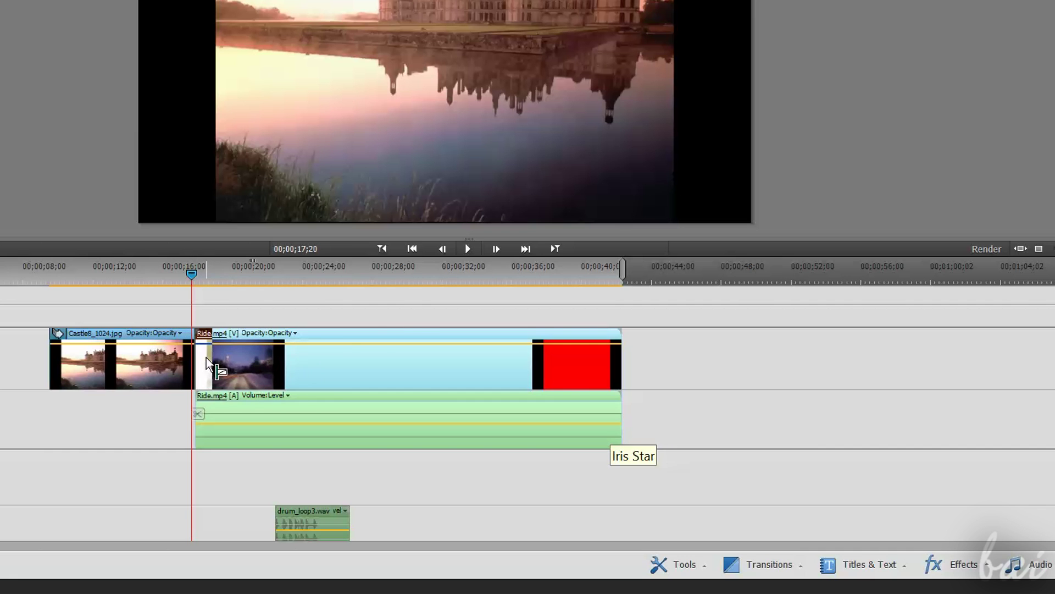
pyautogui.moveTo(211, 365); pyautogui.dragTo(207, 366)
pyautogui.click(321, 305)
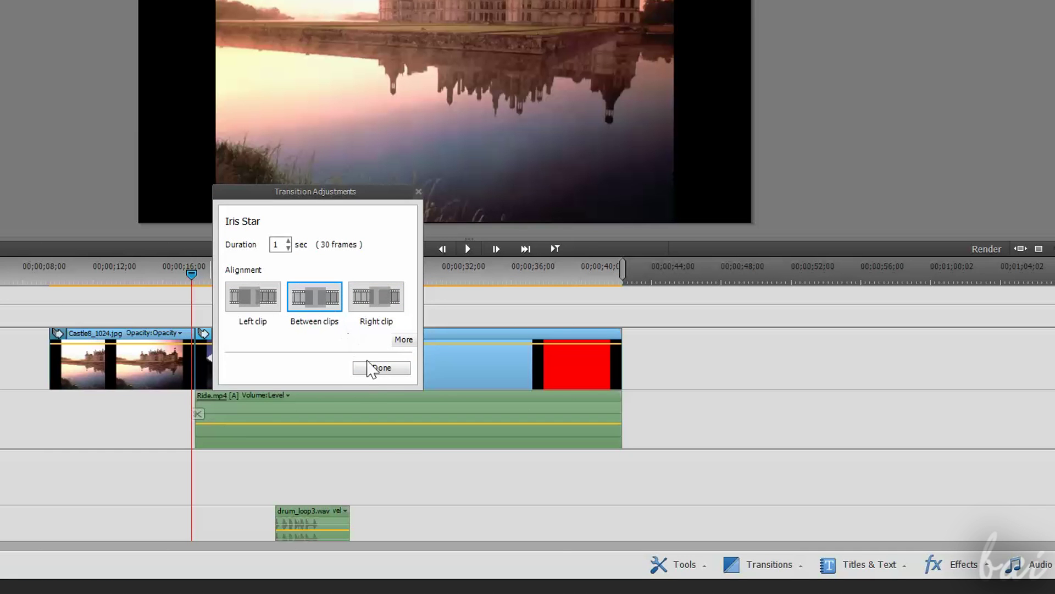
pyautogui.click(381, 367)
pyautogui.moveTo(524, 403); pyautogui.dragTo(631, 437)
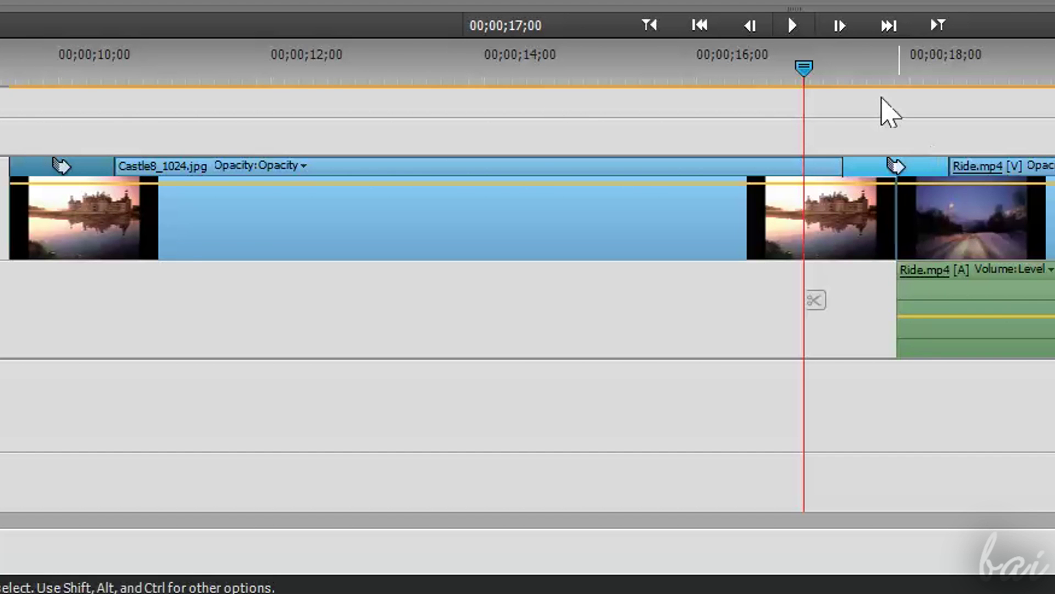
# - Replace the Iris Star transition with Slash Slide, set between both clips
pyautogui.rightClick(915, 177)
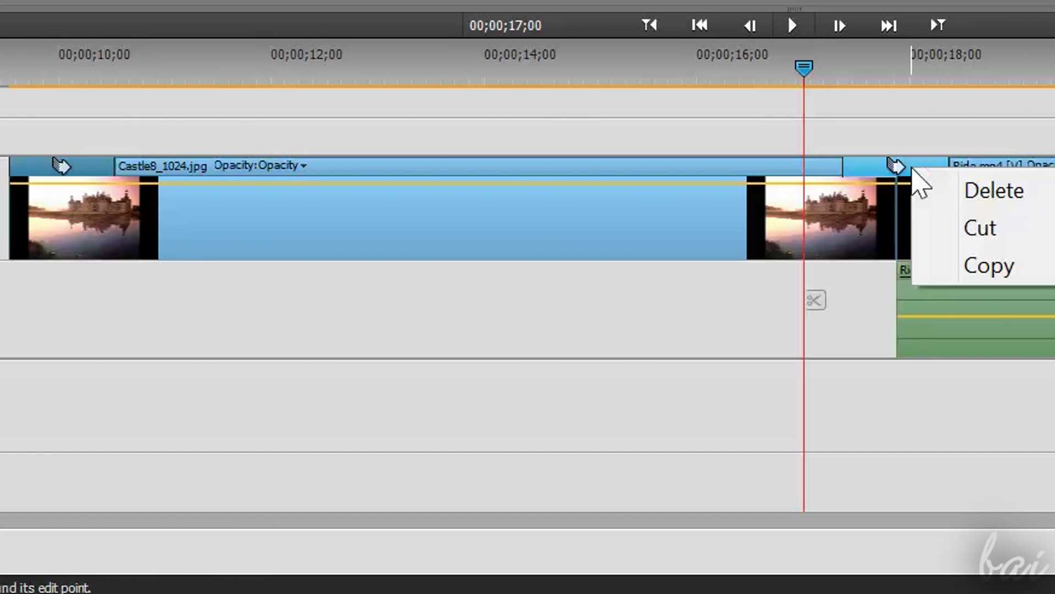
pyautogui.click(957, 199)
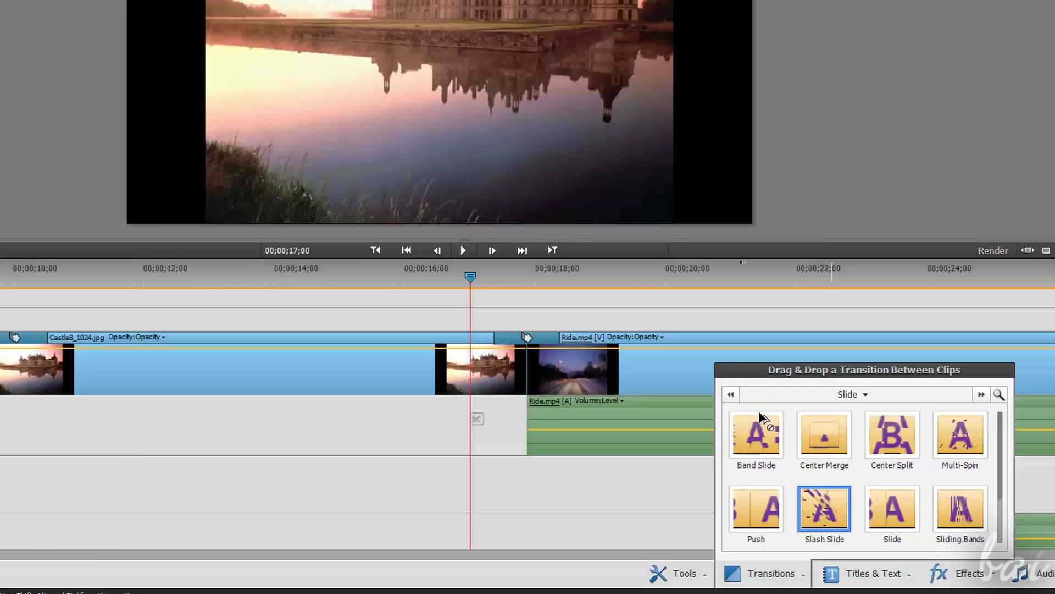
pyautogui.moveTo(760, 418); pyautogui.dragTo(528, 340)
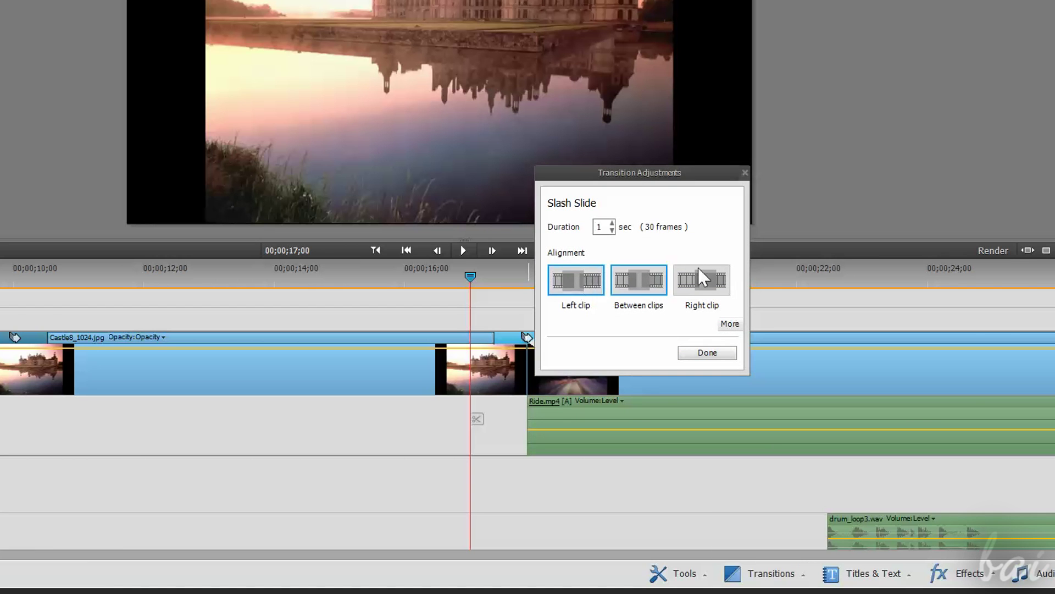
pyautogui.click(637, 289)
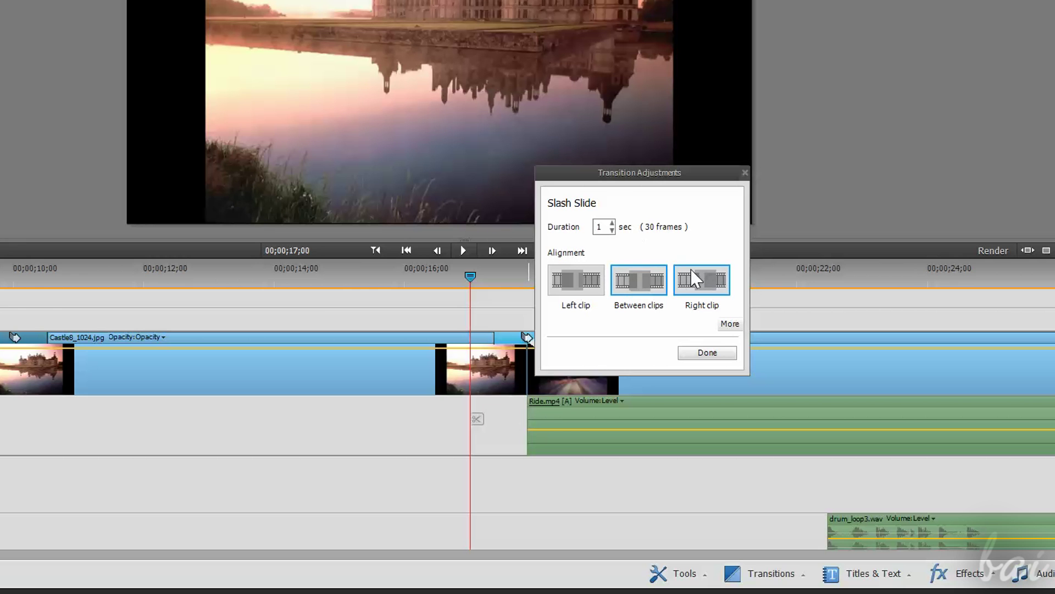
pyautogui.click(708, 353)
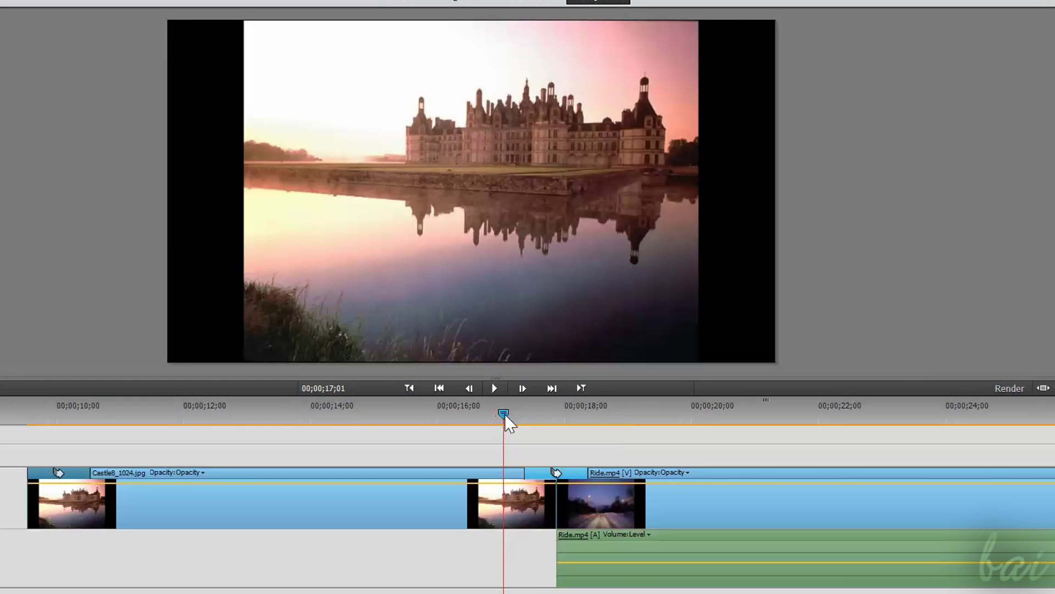
# - Lengthen the Slash Slide transition from its start and play it back
pyautogui.moveTo(504, 414); pyautogui.dragTo(632, 414)
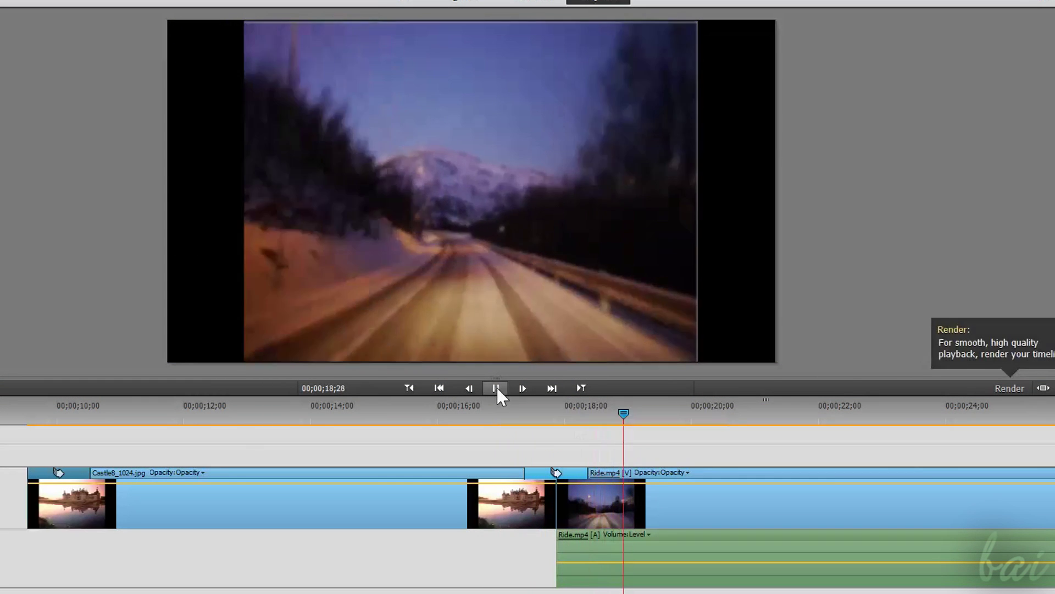
pyautogui.moveTo(524, 472)
pyautogui.mouseDown()
pyautogui.moveTo(504, 482)
pyautogui.moveTo(463, 467)
pyautogui.mouseUp()
pyautogui.click(426, 416)
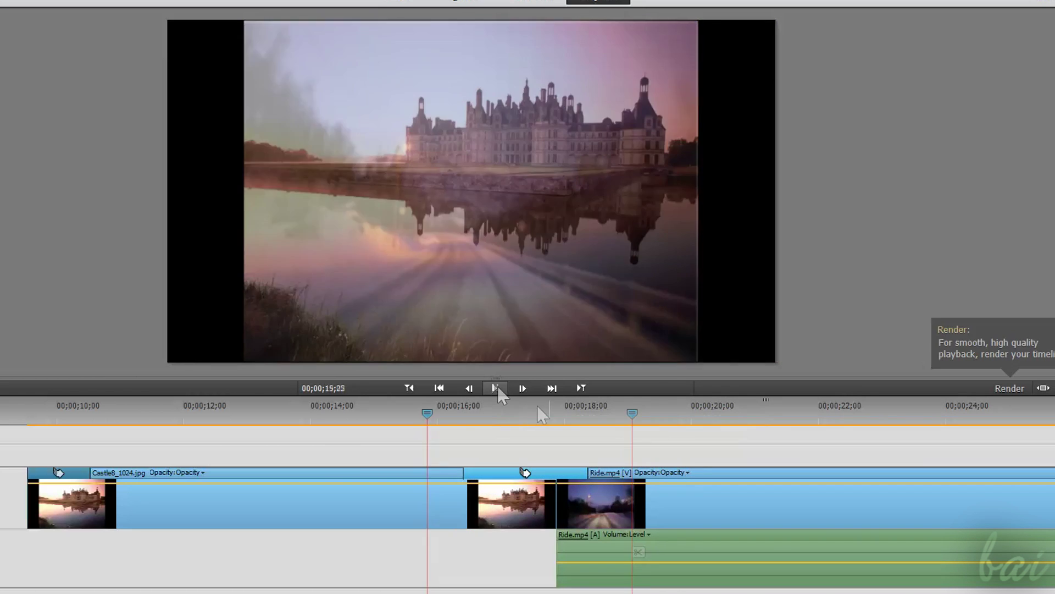
pyautogui.click(496, 386)
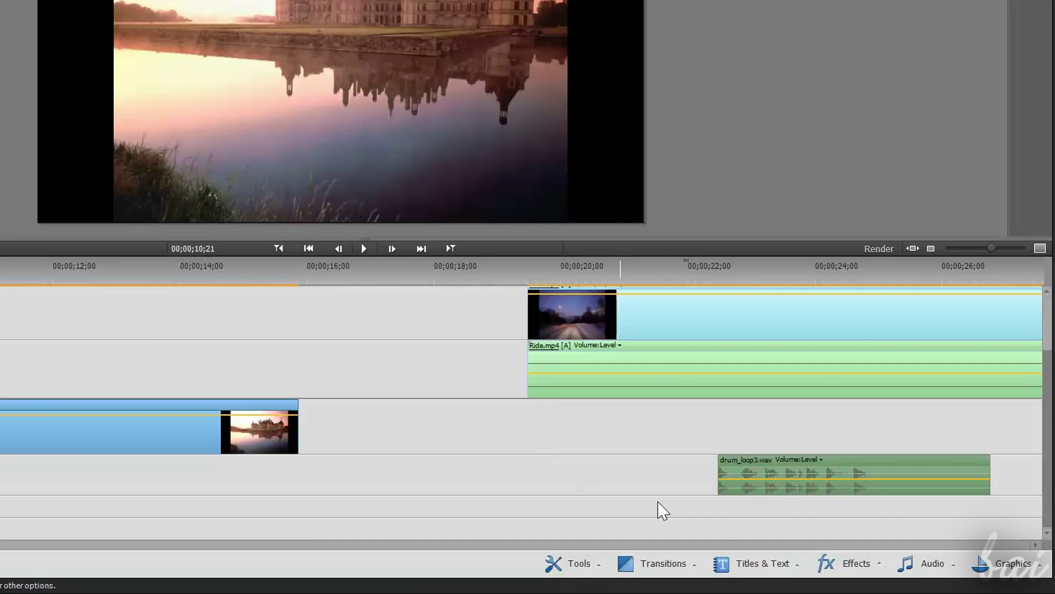
# - Add the General Default Text title to Video 2 above the castle clip, nudged slightly earlier
pyautogui.click(759, 566)
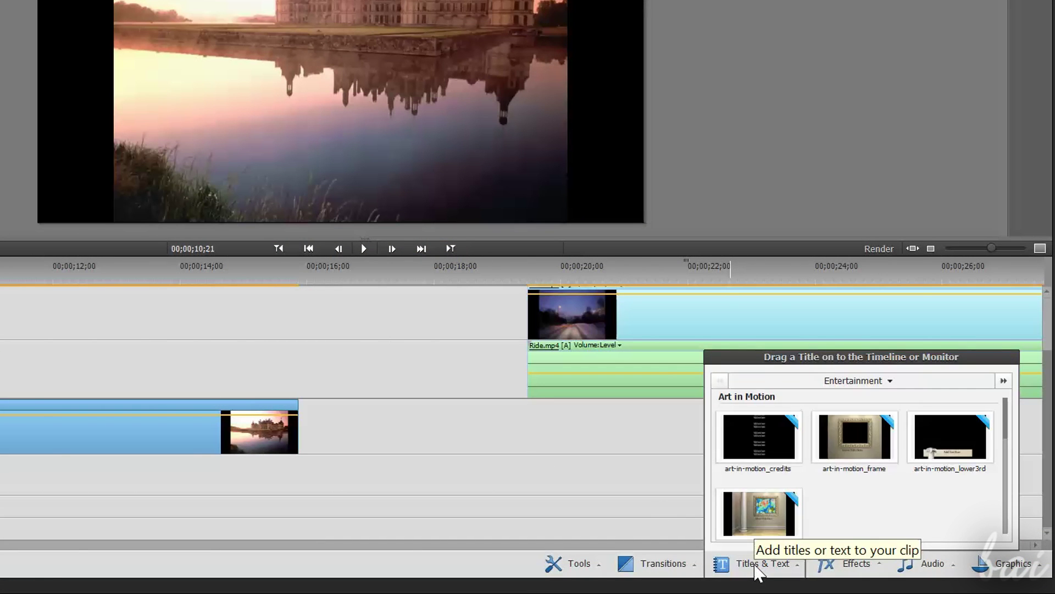
pyautogui.click(835, 59)
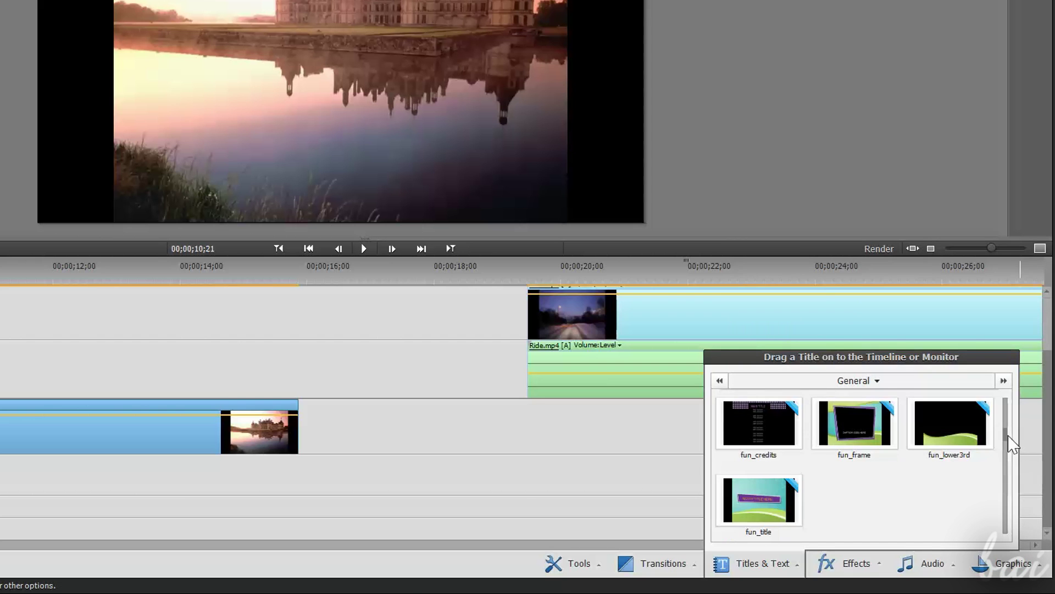
pyautogui.moveTo(1011, 445); pyautogui.dragTo(1009, 406)
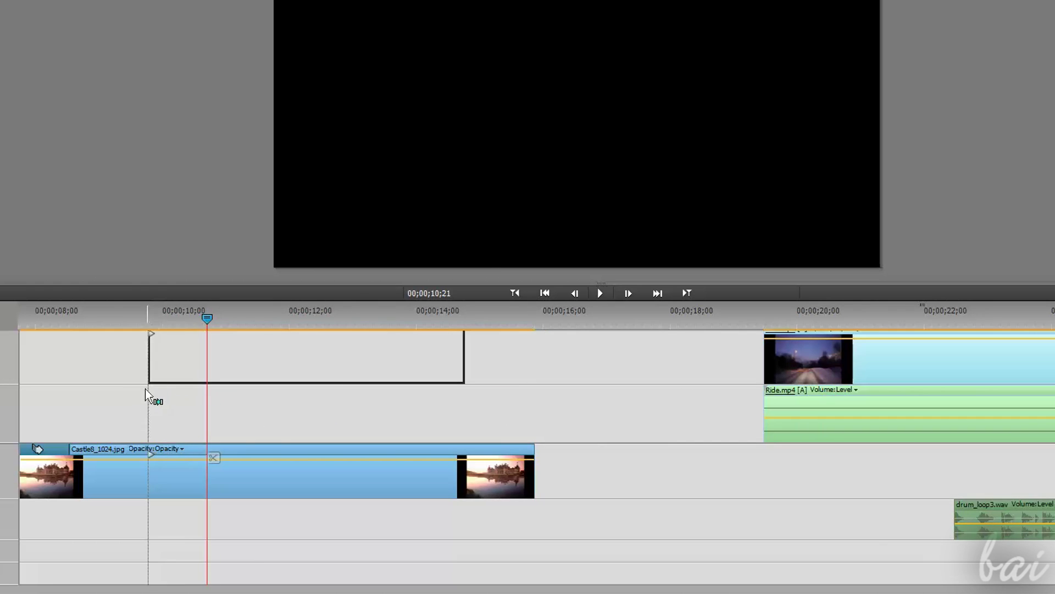
pyautogui.moveTo(781, 454); pyautogui.dragTo(199, 392)
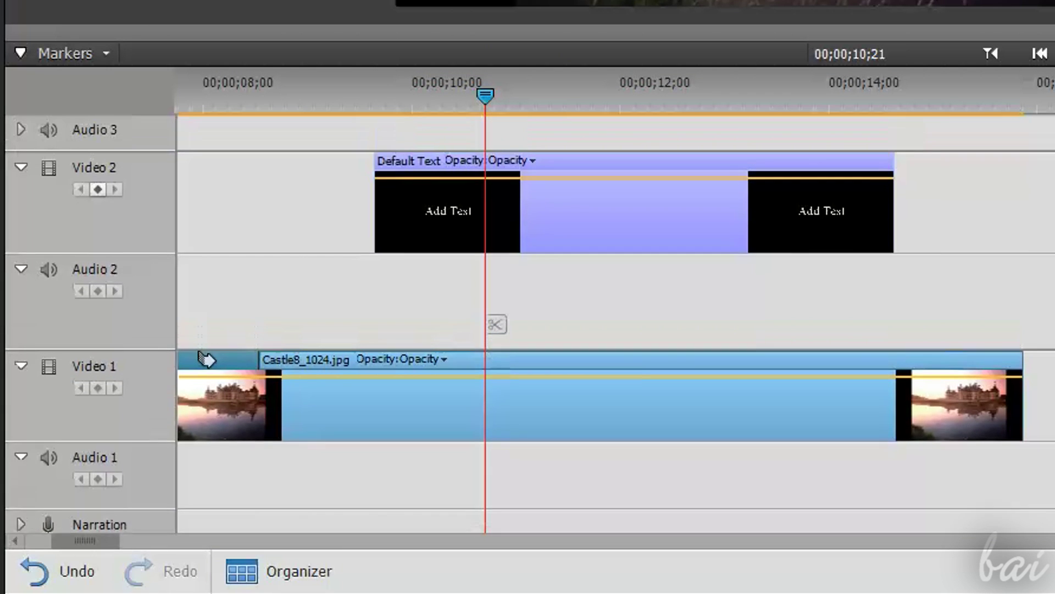
pyautogui.scroll(1, 527, 330)
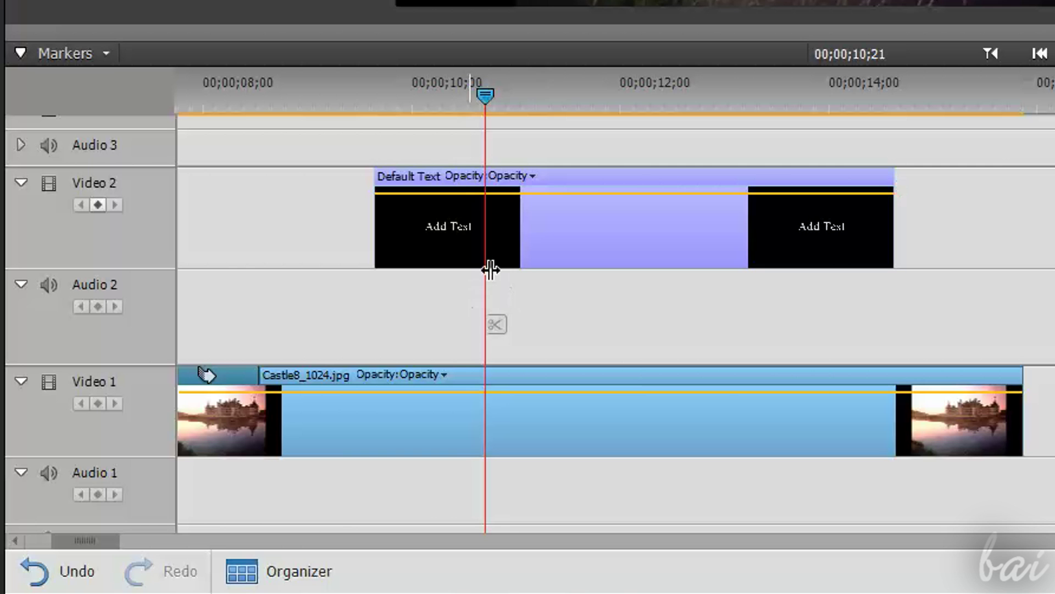
pyautogui.moveTo(553, 183); pyautogui.dragTo(513, 197)
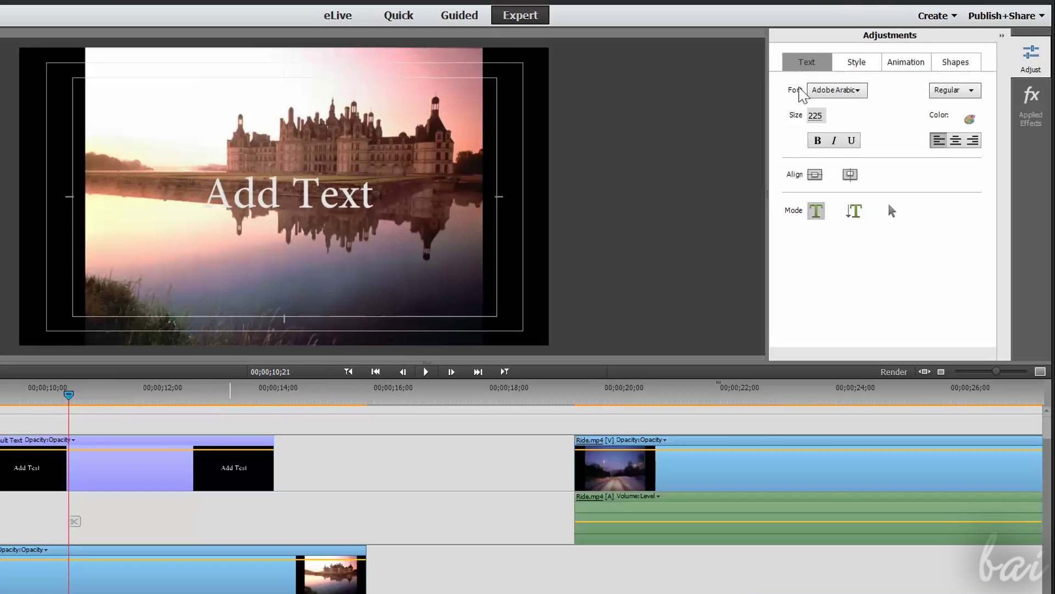
# - Try bold and italic, then the fonts AMGDT, Adobe Caslon Pro and Adobe Garamond Pro
pyautogui.click(818, 140)
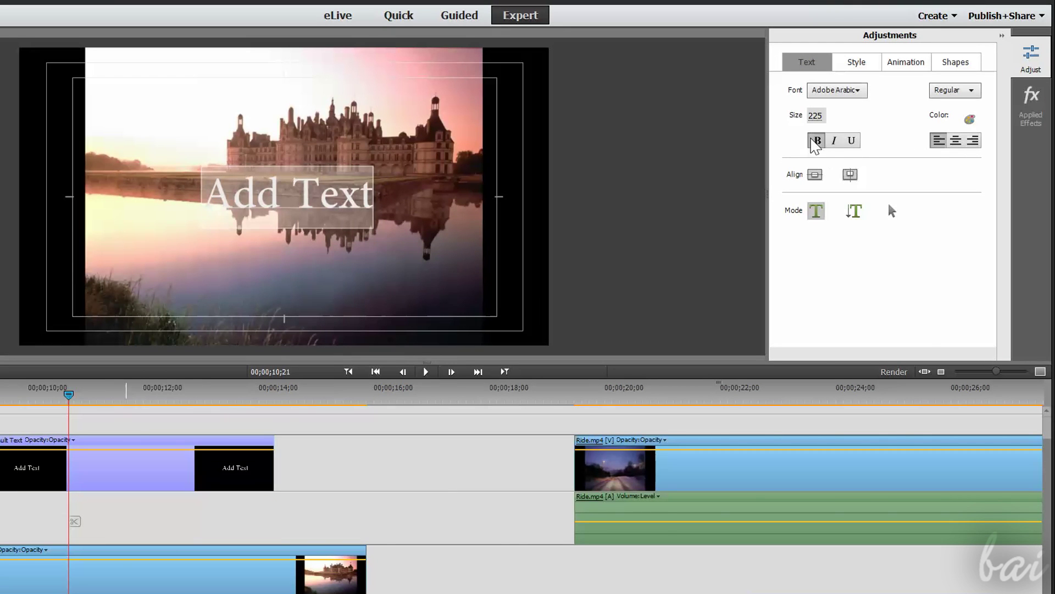
pyautogui.click(834, 140)
pyautogui.click(835, 140)
pyautogui.click(817, 141)
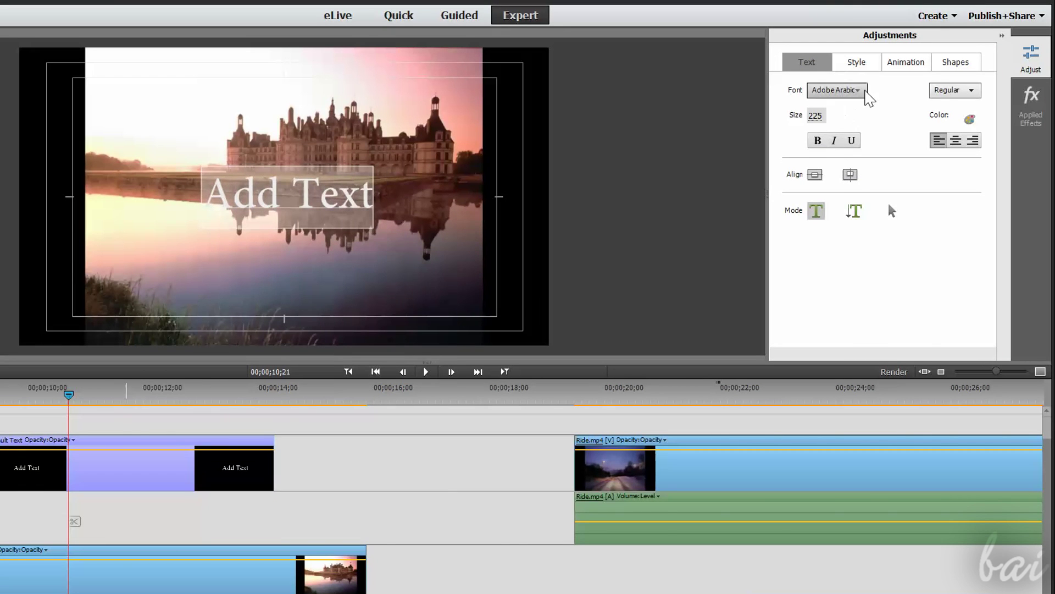
pyautogui.click(836, 90)
pyautogui.click(864, 151)
pyautogui.click(837, 90)
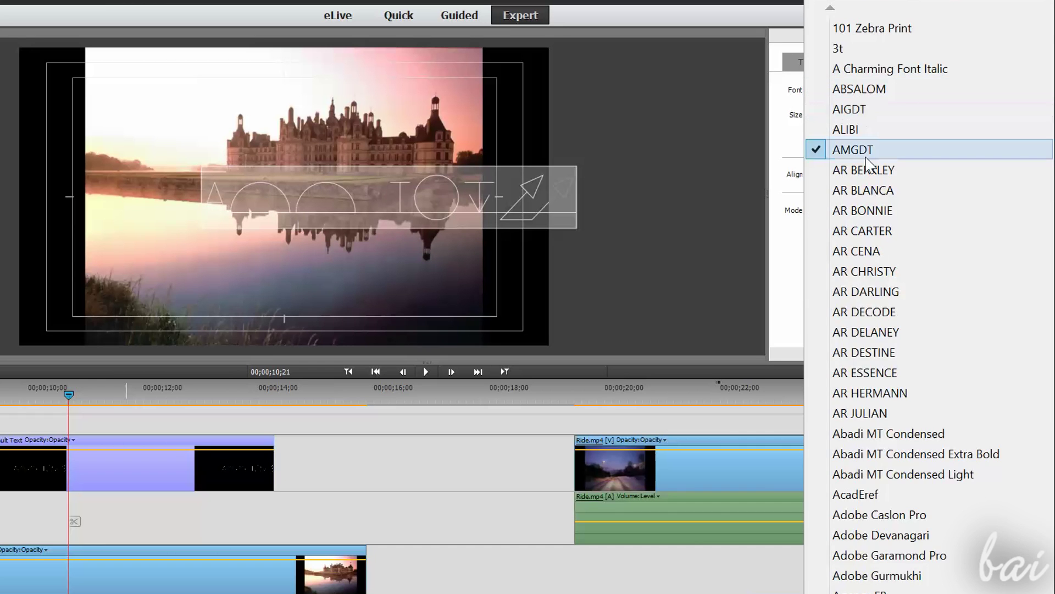
pyautogui.click(880, 513)
pyautogui.click(837, 90)
pyautogui.click(874, 546)
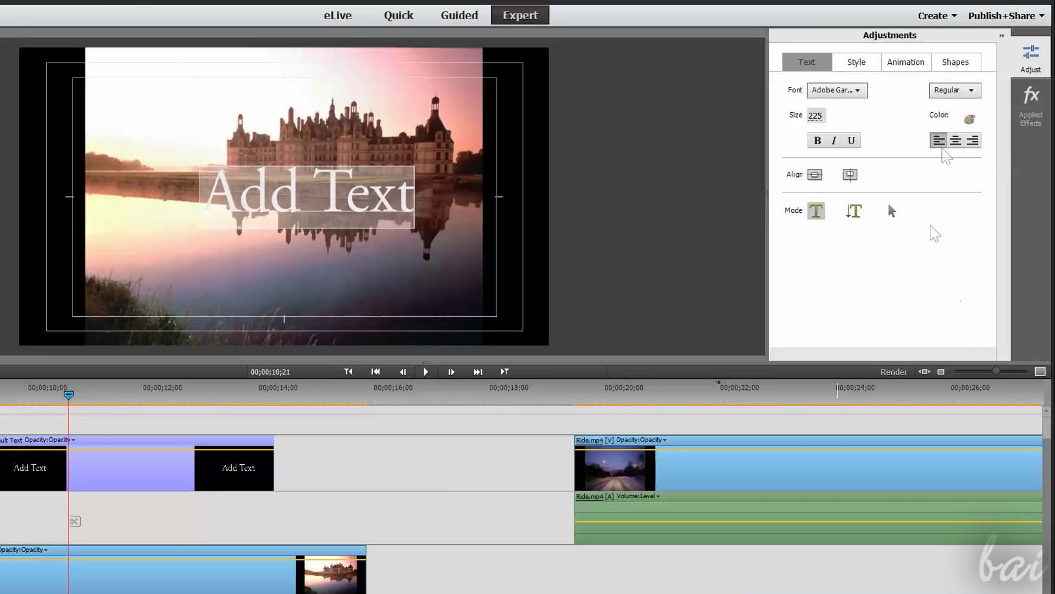
# - Try the Birch Black 80 text style, then return to Default Caslon Pro 68
pyautogui.click(861, 65)
pyautogui.click(927, 120)
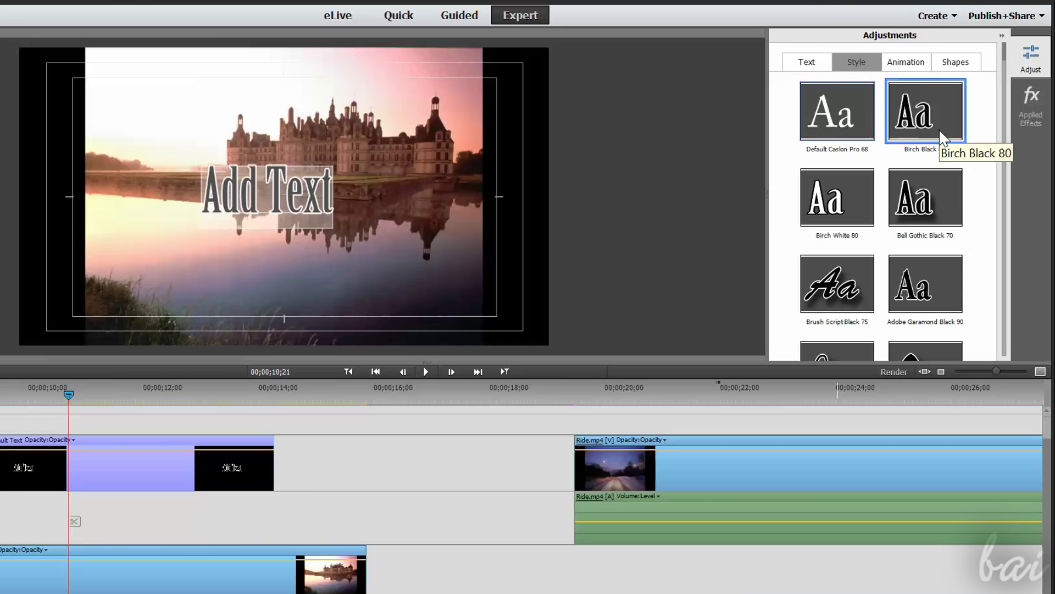
pyautogui.click(836, 123)
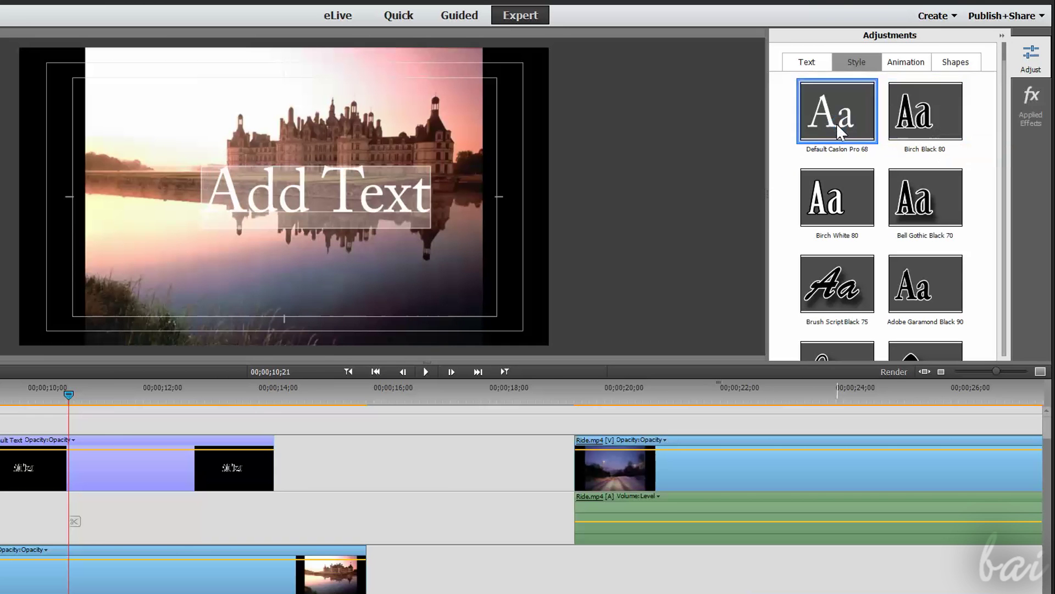
# - Apply the ZigZagIn animation preset to the title
pyautogui.click(906, 62)
pyautogui.click(846, 299)
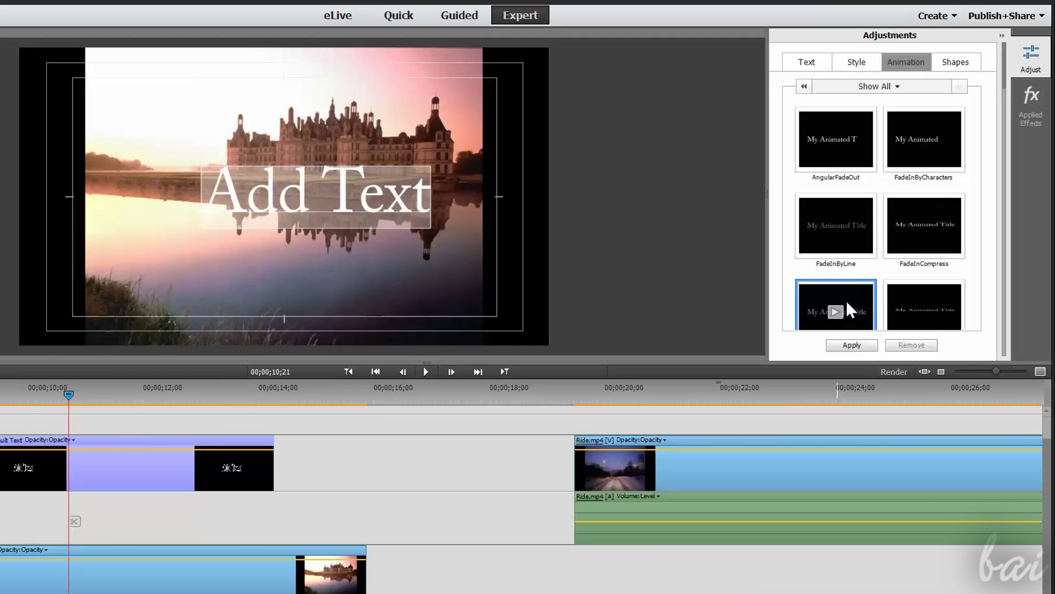
pyautogui.scroll(-5, 969, 214)
pyautogui.click(820, 262)
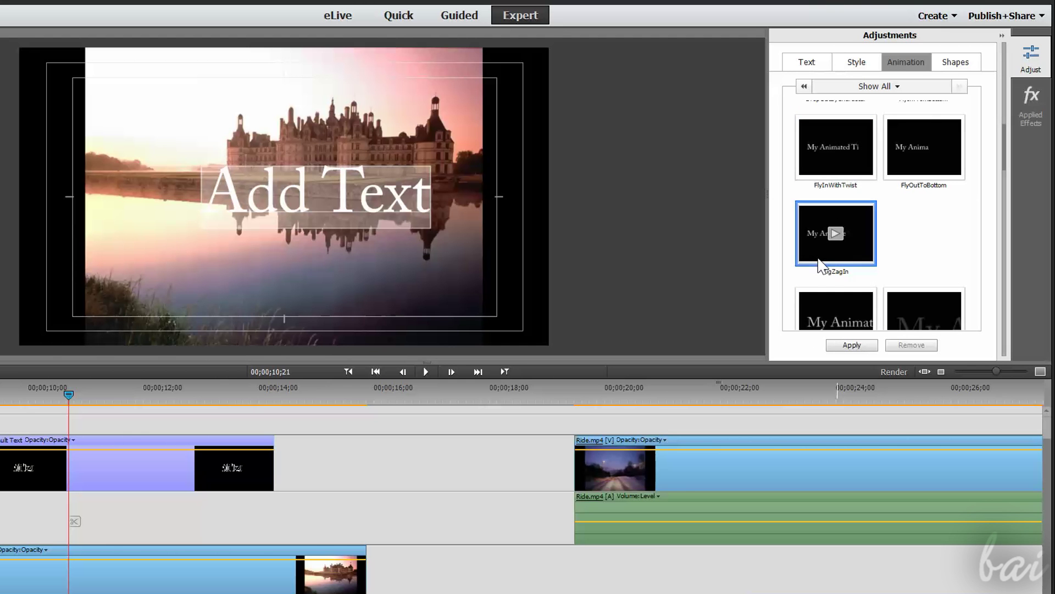
pyautogui.click(851, 344)
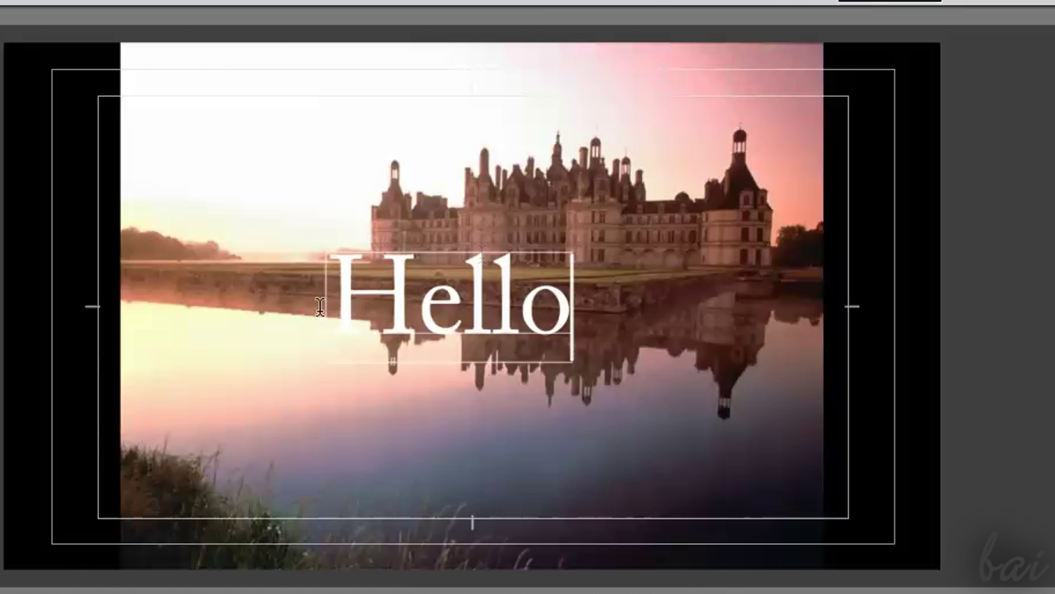
# - Drag the Hello title to the right of the image centre in the monitor
pyautogui.moveTo(476, 306)
pyautogui.mouseDown()
pyautogui.moveTo(730, 165)
pyautogui.moveTo(312, 380)
pyautogui.moveTo(606, 289)
pyautogui.moveTo(476, 309)
pyautogui.mouseUp()
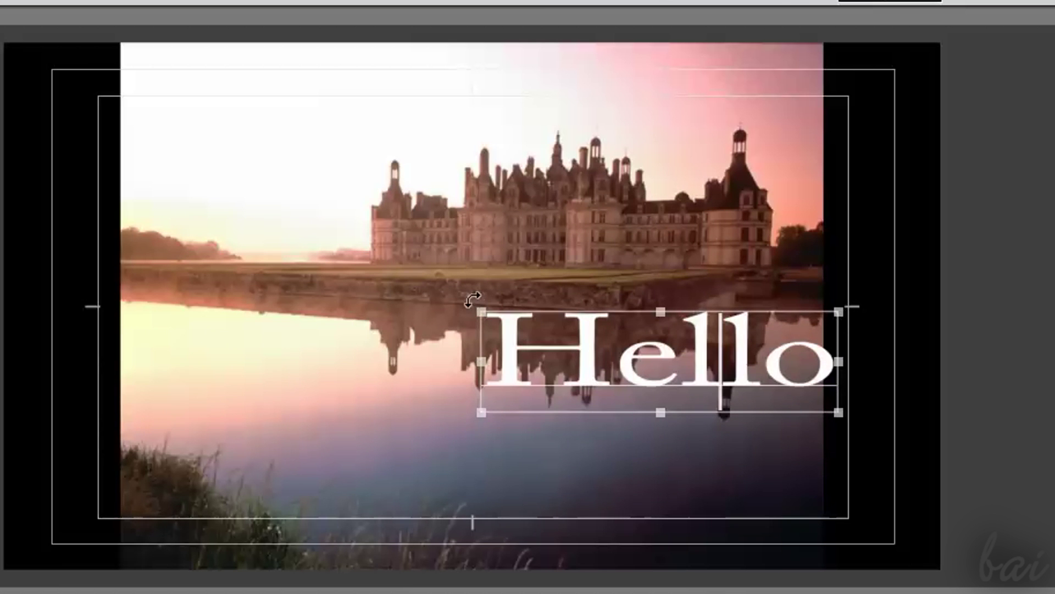
# - Tilt the Hello title, then browse a Sound Effects category in the Audio library
pyautogui.moveTo(470, 306); pyautogui.dragTo(475, 387)
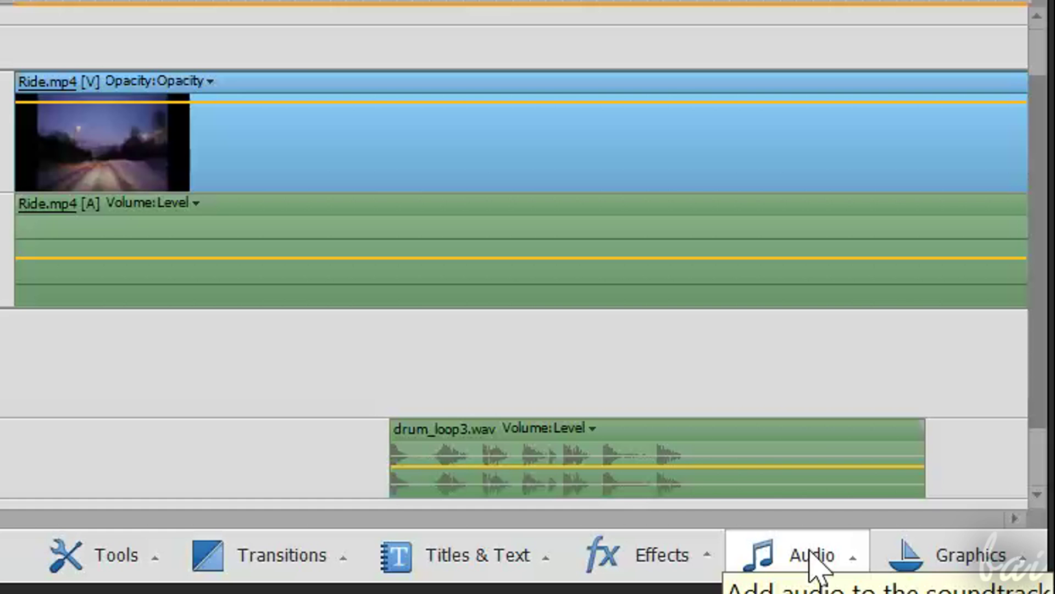
pyautogui.click(812, 555)
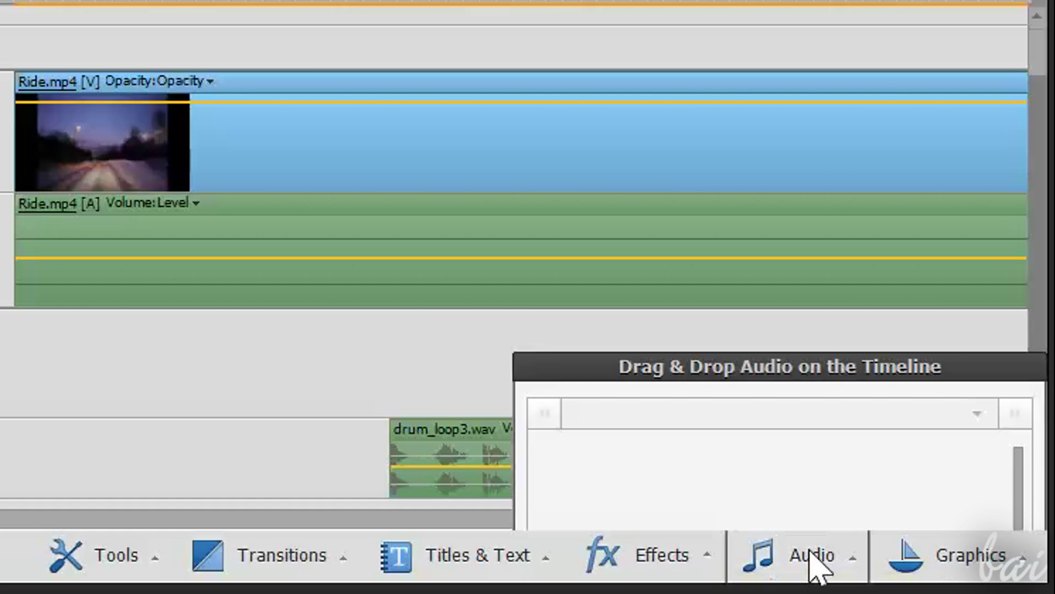
pyautogui.click(797, 217)
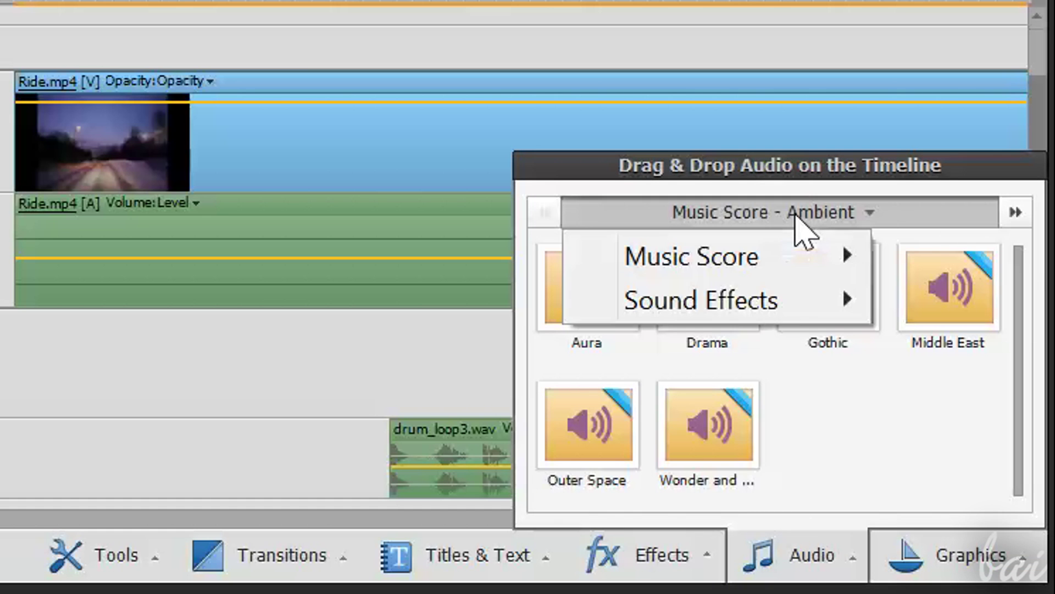
pyautogui.click(494, 311)
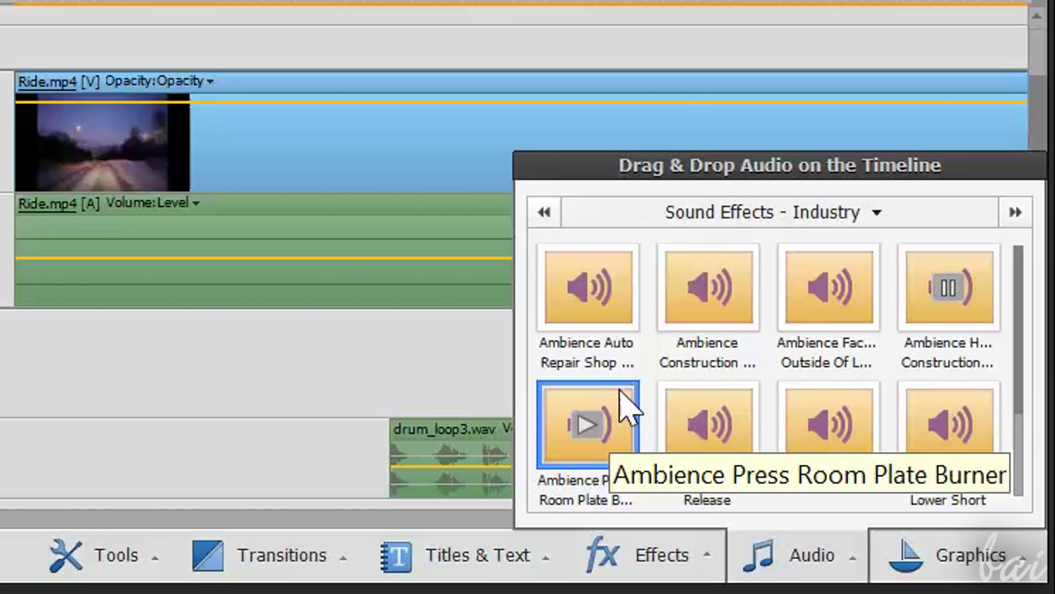
# - Browse the Home Items graphics, then show the extra tools list
pyautogui.click(927, 561)
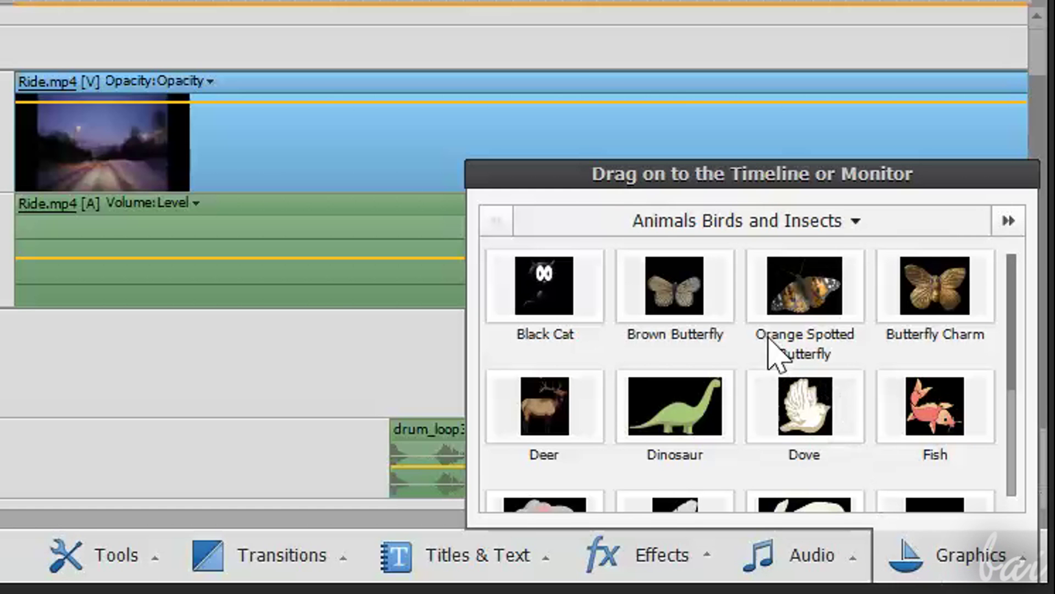
pyautogui.click(823, 224)
pyautogui.click(749, 4)
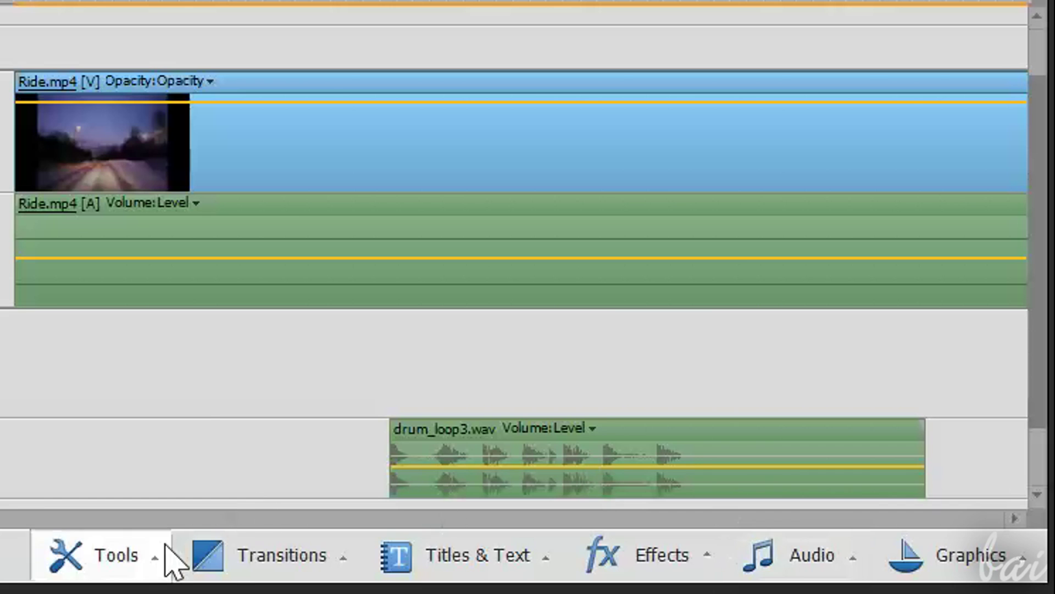
pyautogui.click(149, 564)
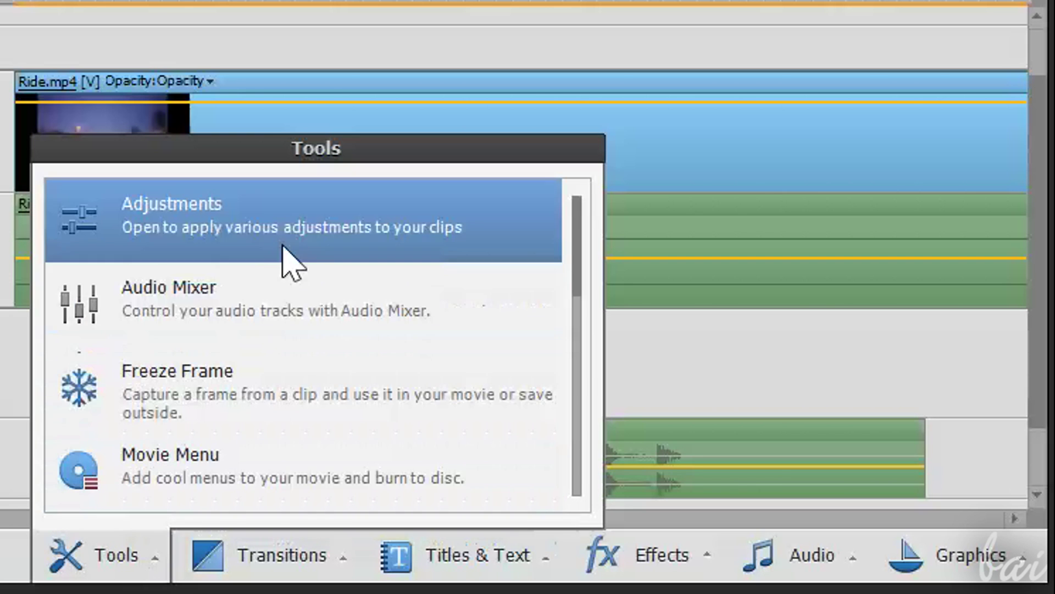
pyautogui.moveTo(582, 264)
pyautogui.mouseDown()
pyautogui.moveTo(582, 318)
pyautogui.moveTo(424, 349)
pyautogui.mouseUp()
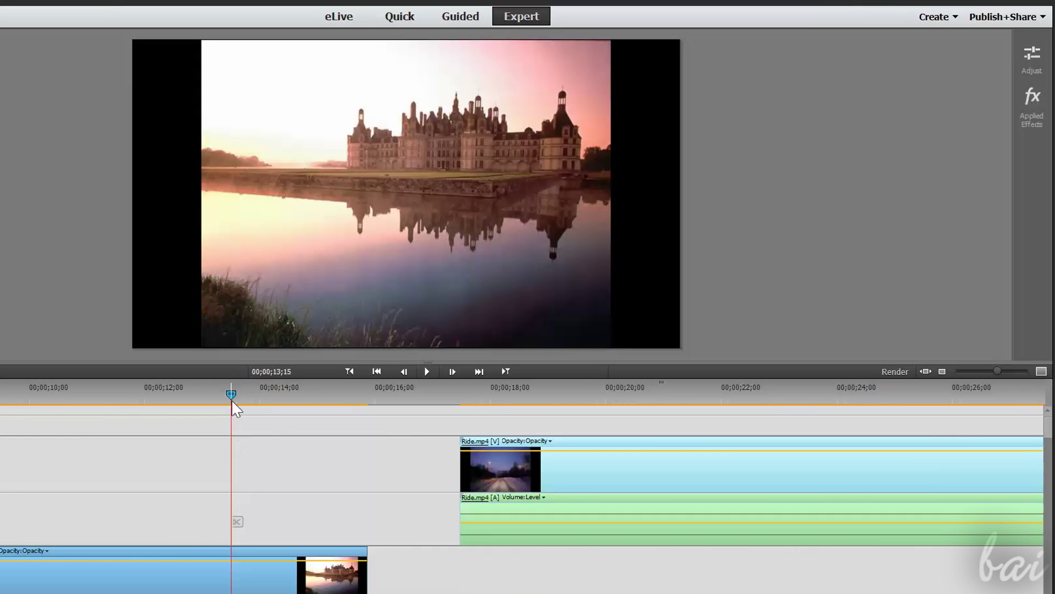
# - At 00;00;12;19, set the castle photo's Lighting brightness to 31 and toggle its preview
pyautogui.moveTo(232, 398); pyautogui.dragTo(180, 401)
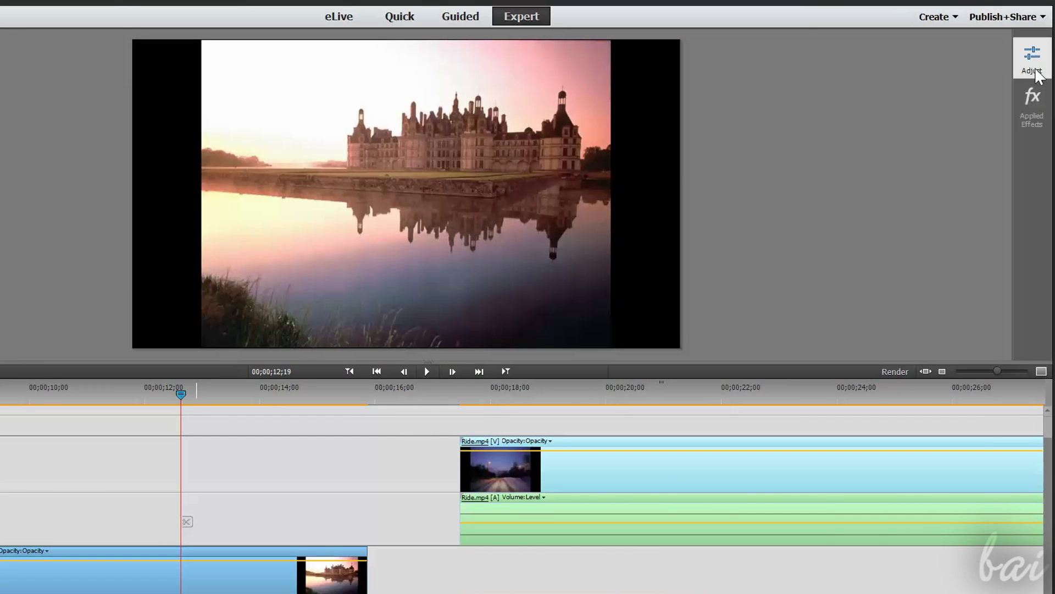
pyautogui.click(1035, 73)
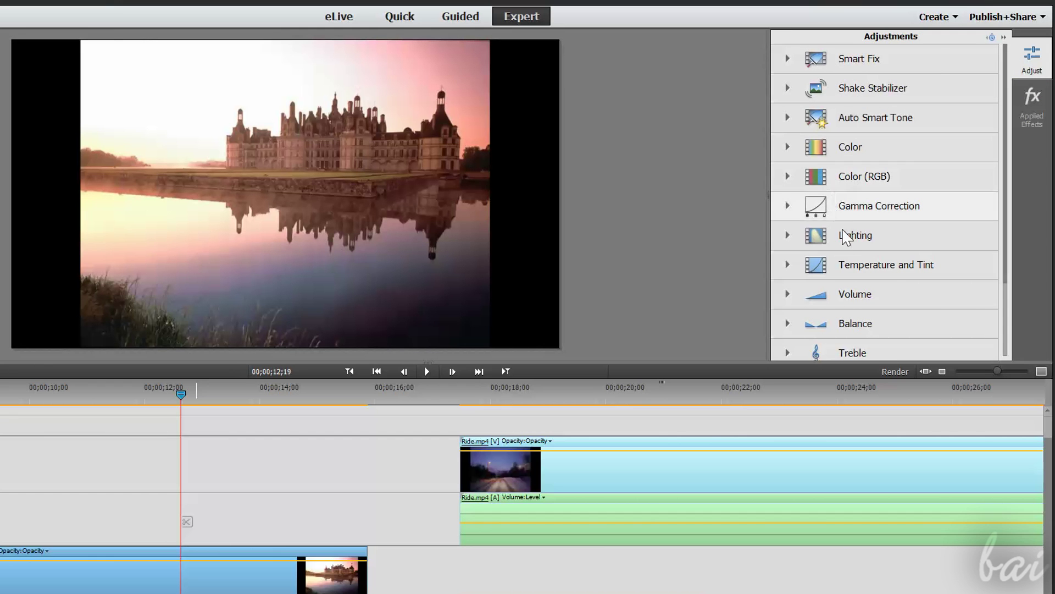
pyautogui.click(787, 237)
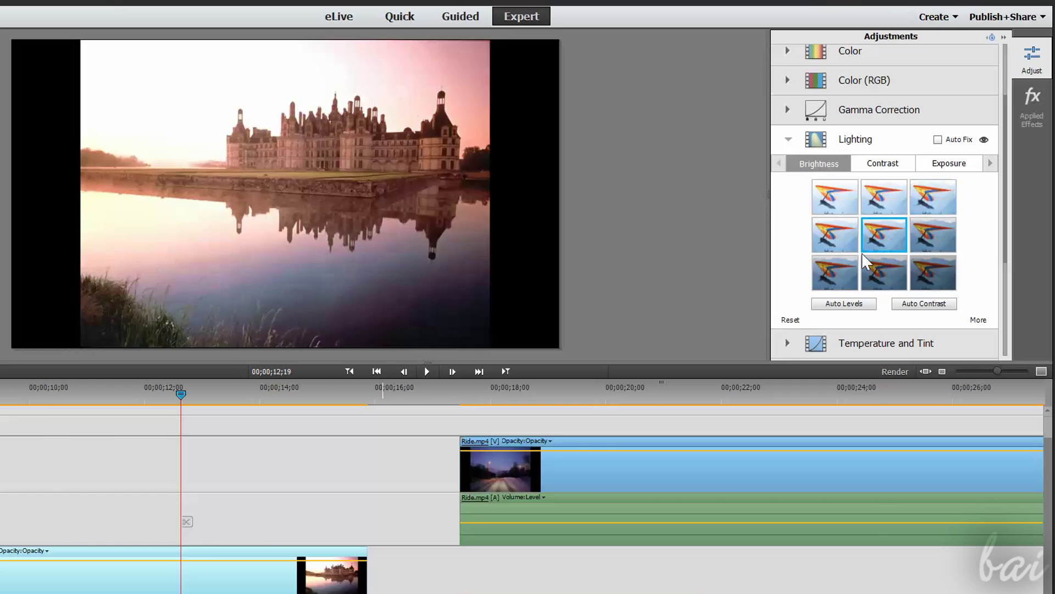
pyautogui.click(979, 321)
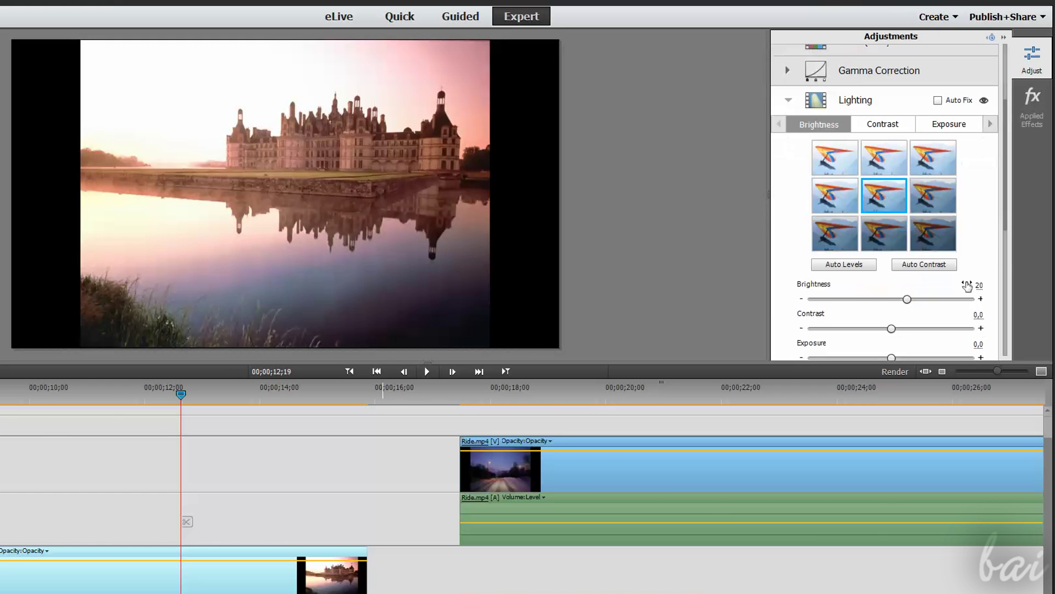
pyautogui.moveTo(907, 127); pyautogui.dragTo(839, 129)
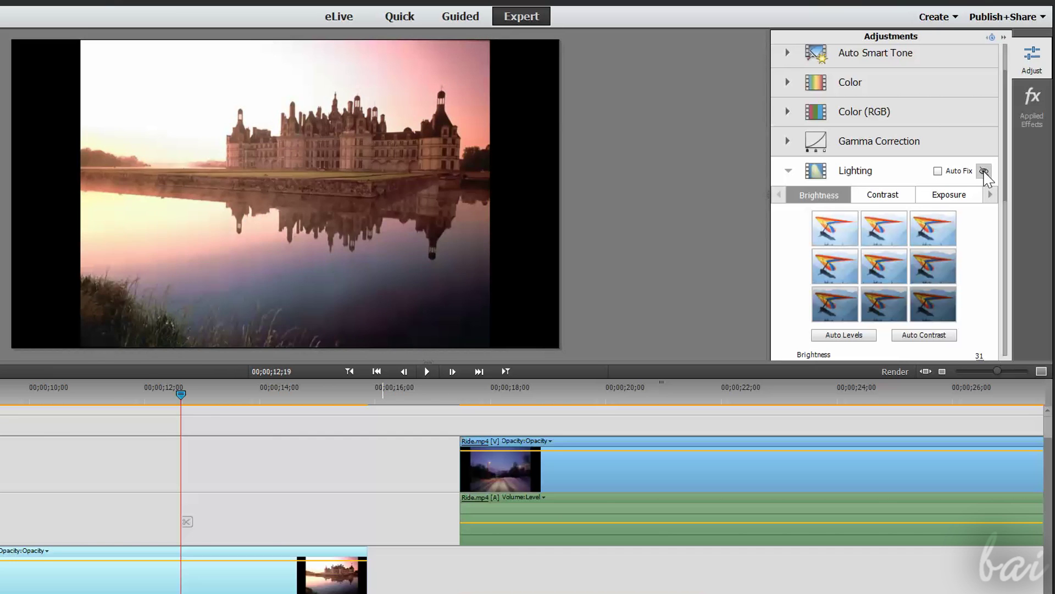
pyautogui.click(983, 171)
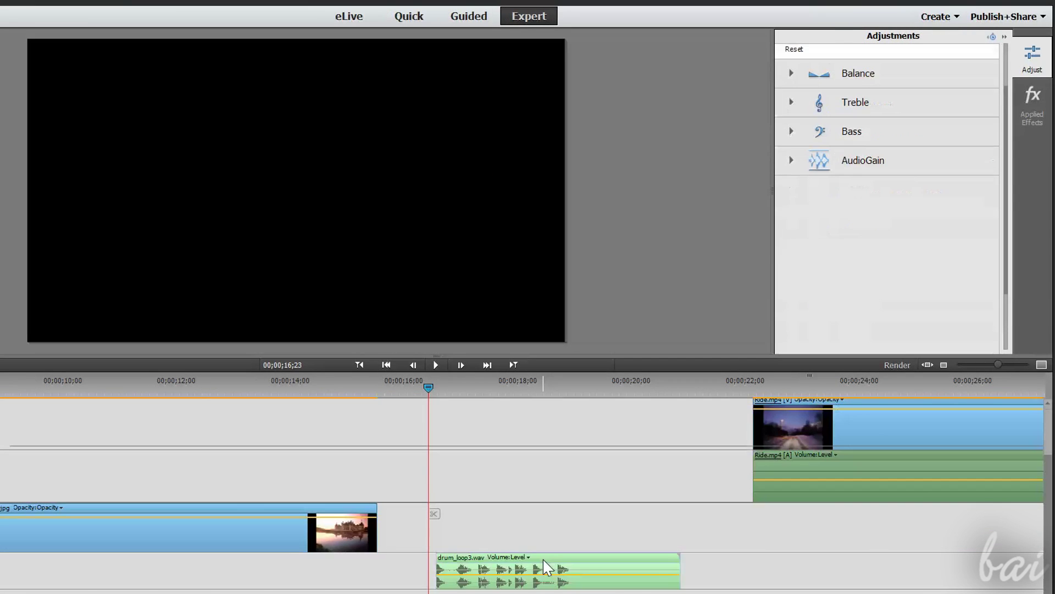
pyautogui.click(791, 131)
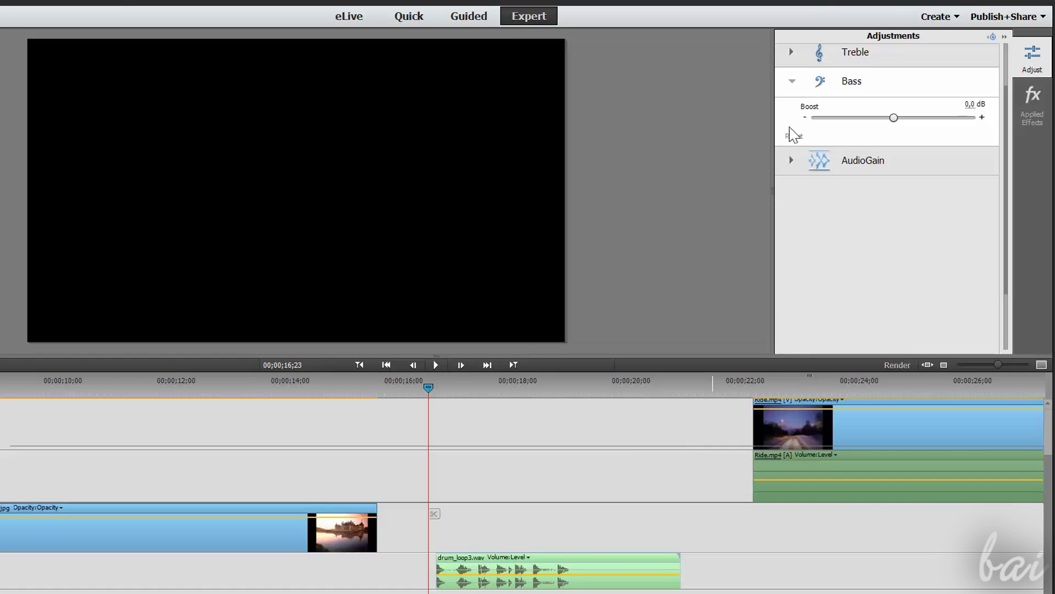
pyautogui.click(436, 365)
pyautogui.moveTo(895, 117); pyautogui.dragTo(983, 129)
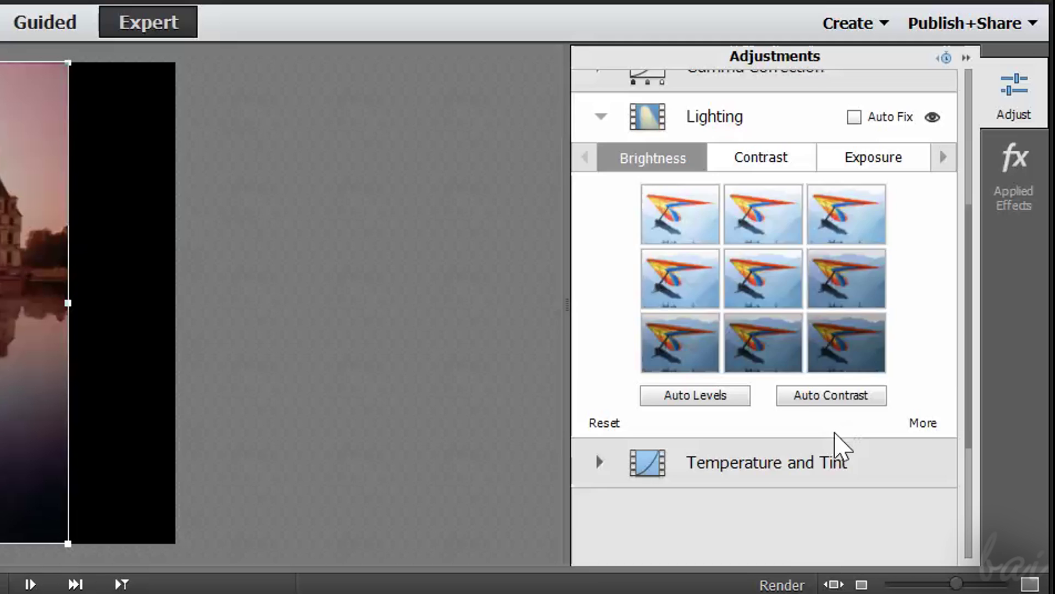
pyautogui.scroll(3, 837, 446)
pyautogui.click(600, 341)
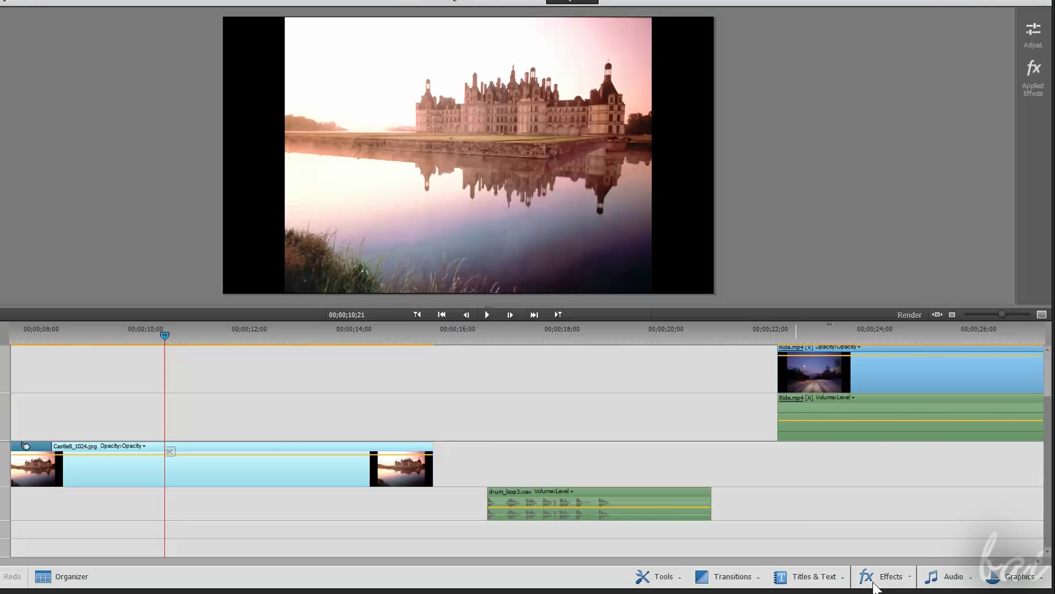
pyautogui.click(875, 581)
pyautogui.scroll(-5, 1020, 520)
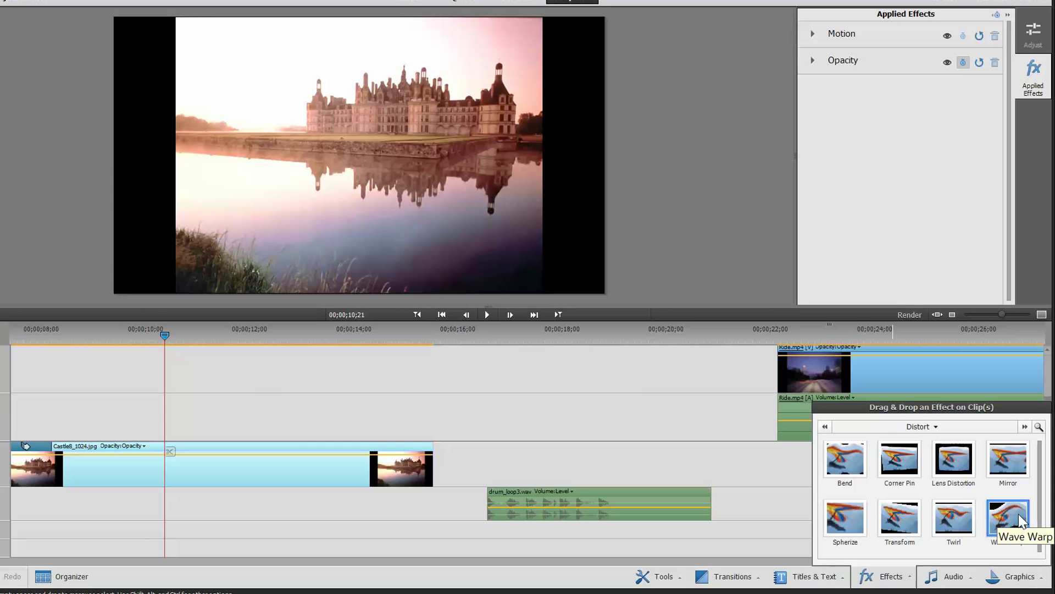
pyautogui.moveTo(1020, 519); pyautogui.dragTo(478, 415)
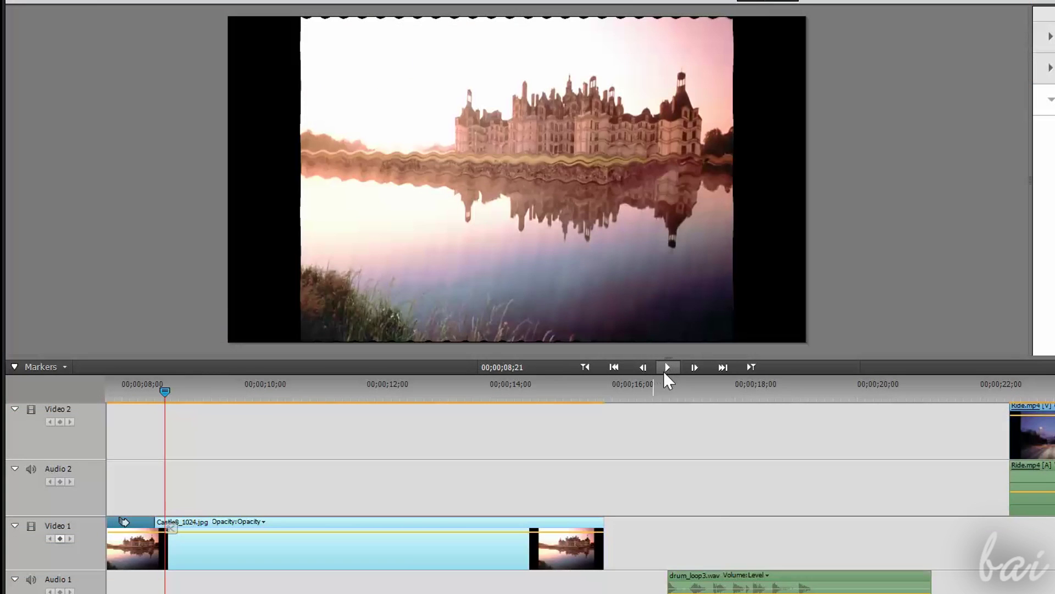
pyautogui.click(666, 368)
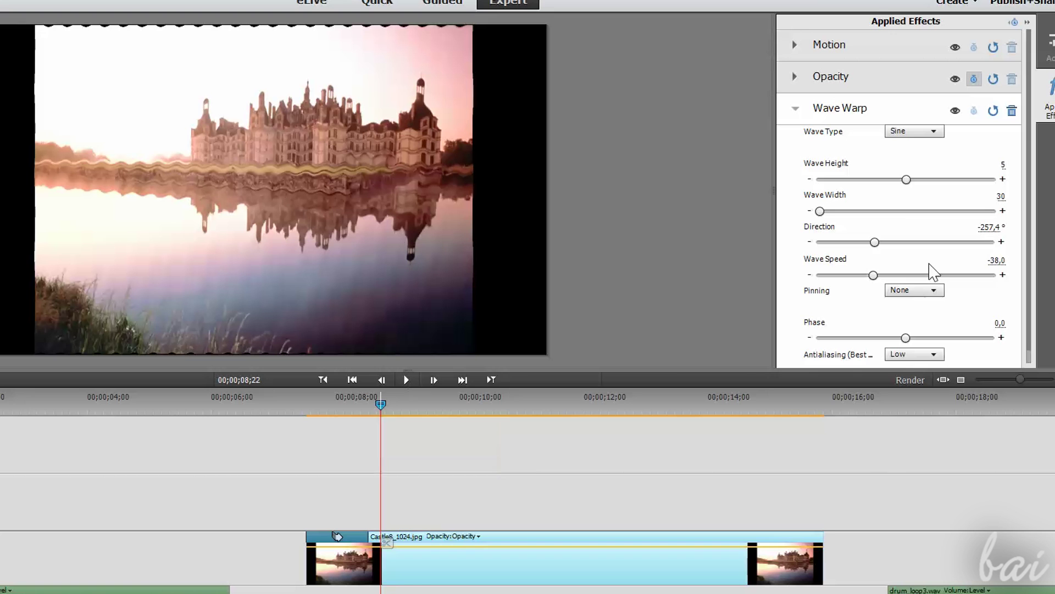
pyautogui.click(955, 111)
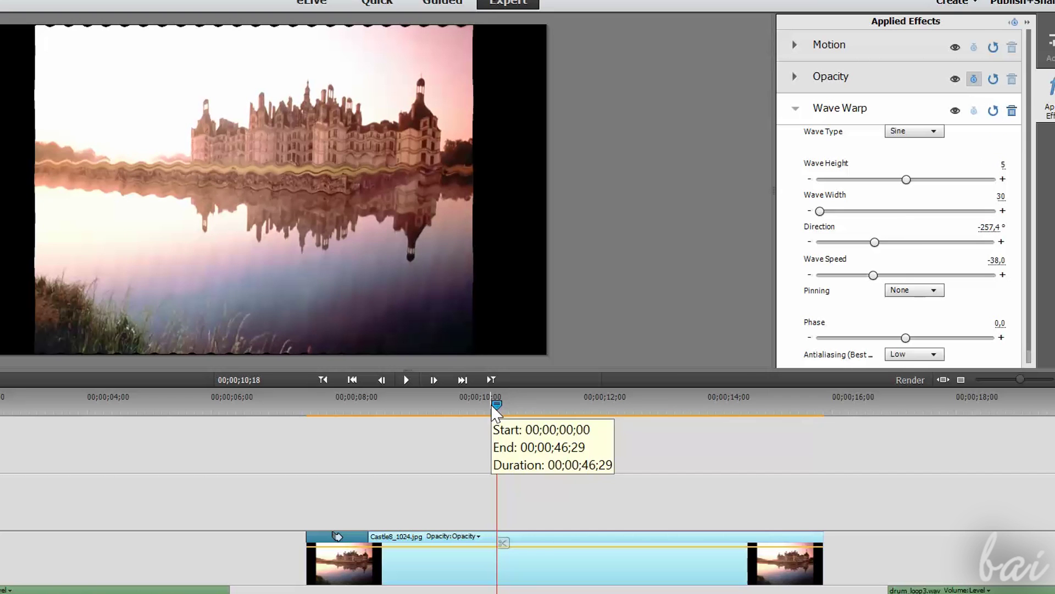
pyautogui.click(993, 112)
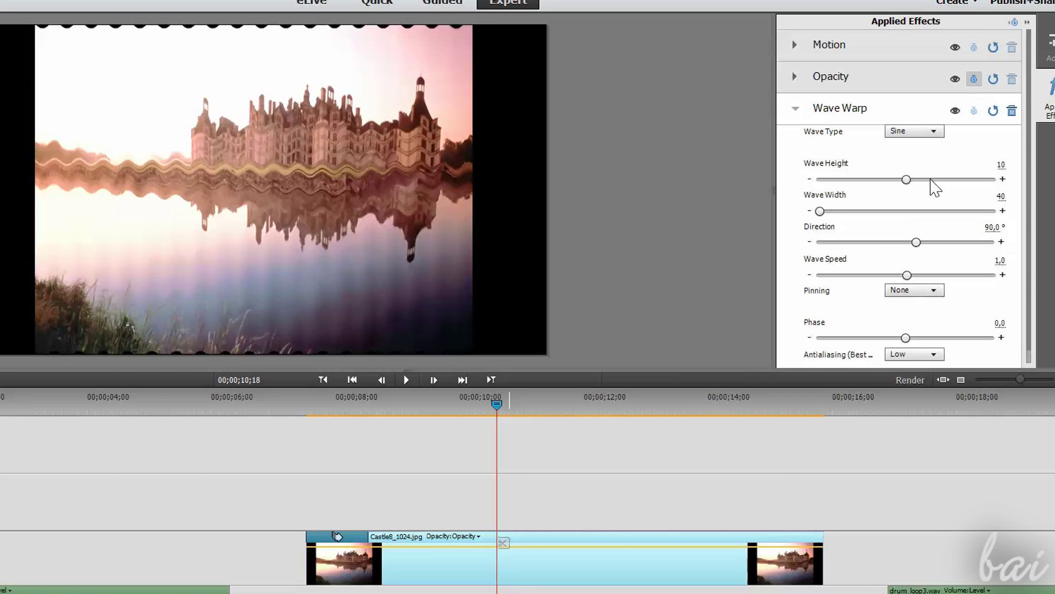
pyautogui.click(1011, 111)
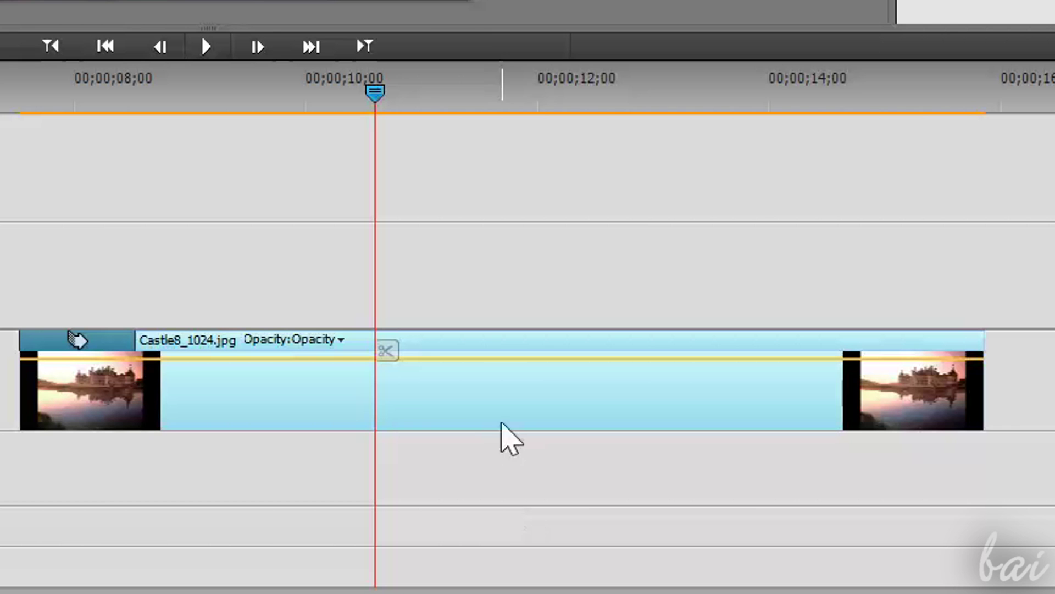
# - Enlarge the video track and lower the castle clip's opacity line to about 87
pyautogui.moveTo(8, 328); pyautogui.dragTo(8, 245)
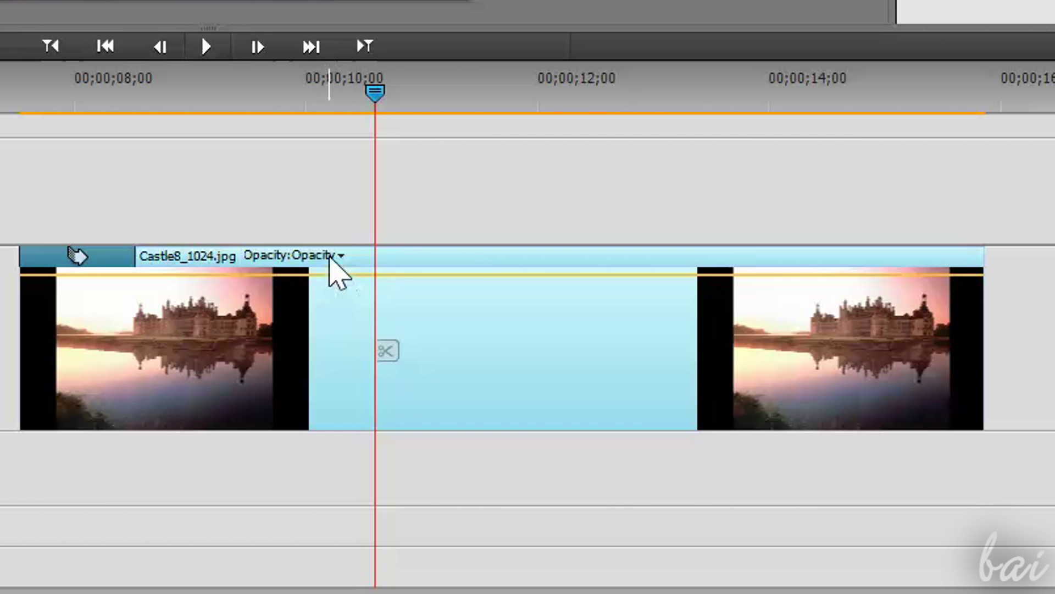
pyautogui.click(338, 257)
pyautogui.moveTo(341, 331)
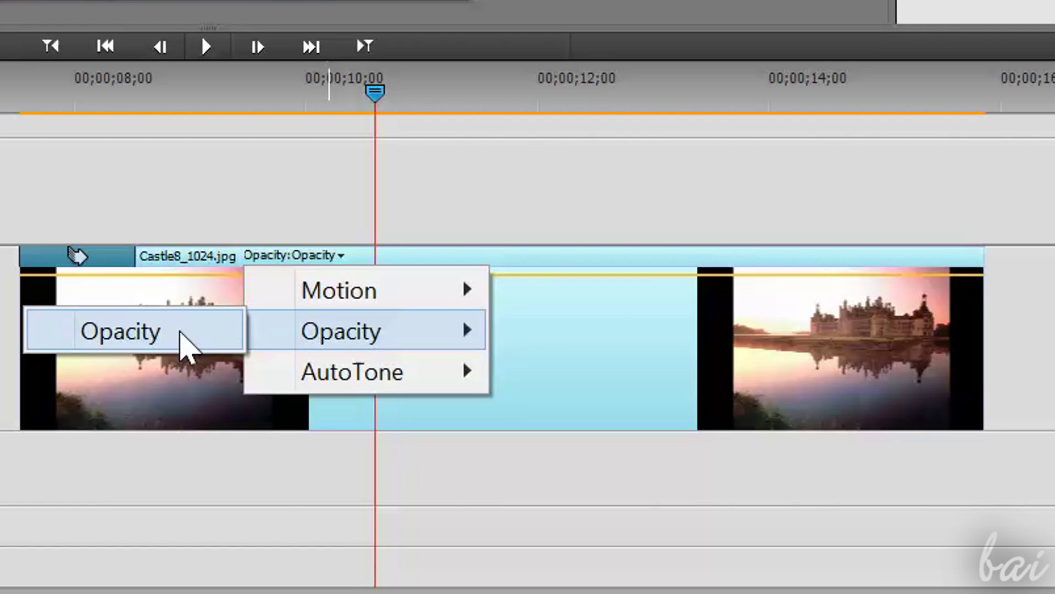
pyautogui.click(188, 337)
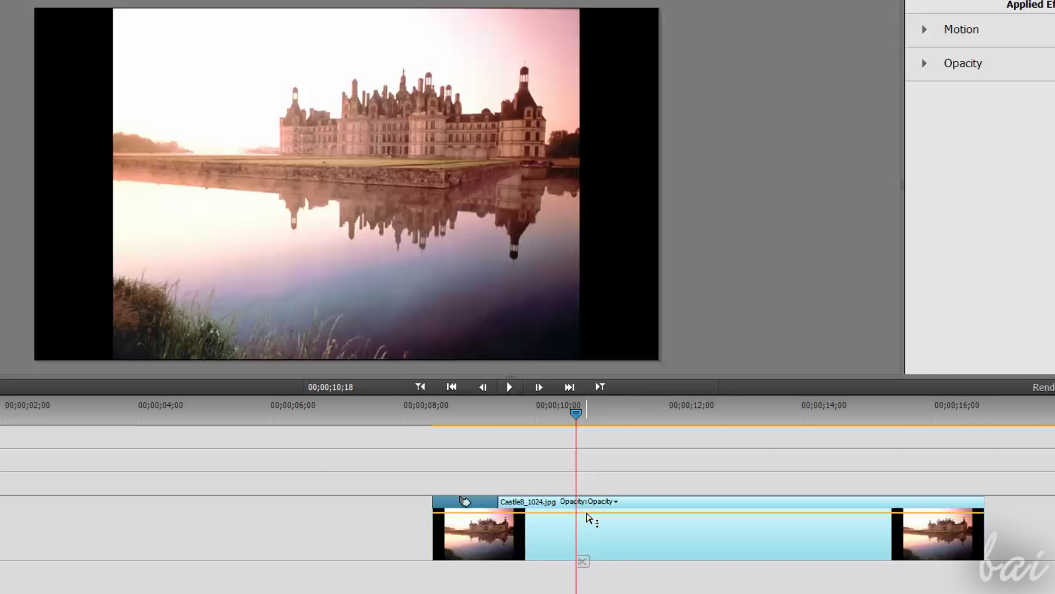
pyautogui.moveTo(587, 517)
pyautogui.mouseDown()
pyautogui.moveTo(585, 542)
pyautogui.moveTo(602, 560)
pyautogui.moveTo(606, 511)
pyautogui.mouseUp()
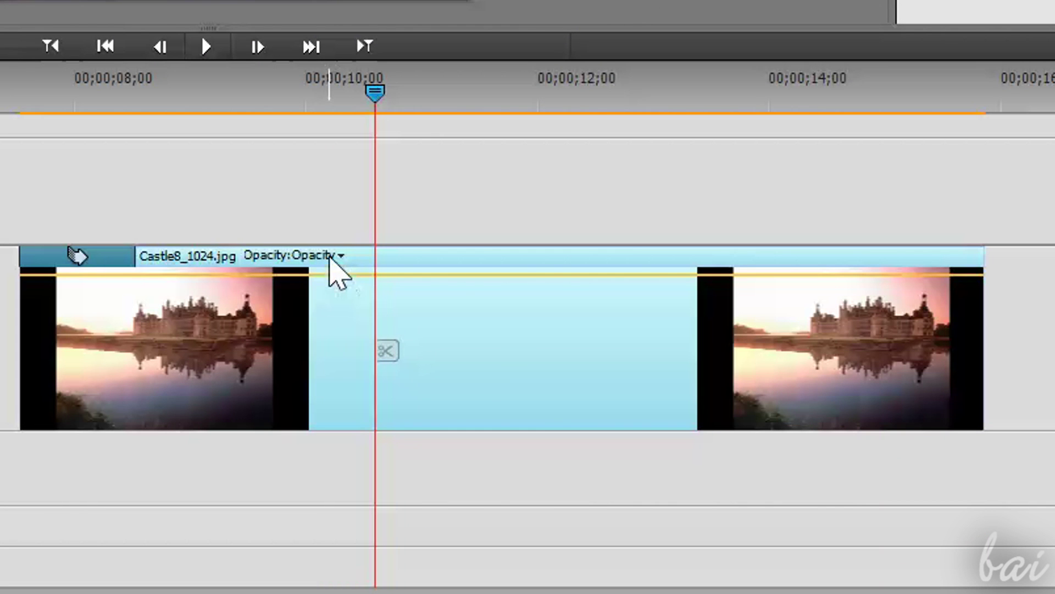
pyautogui.click(331, 255)
pyautogui.moveTo(340, 331)
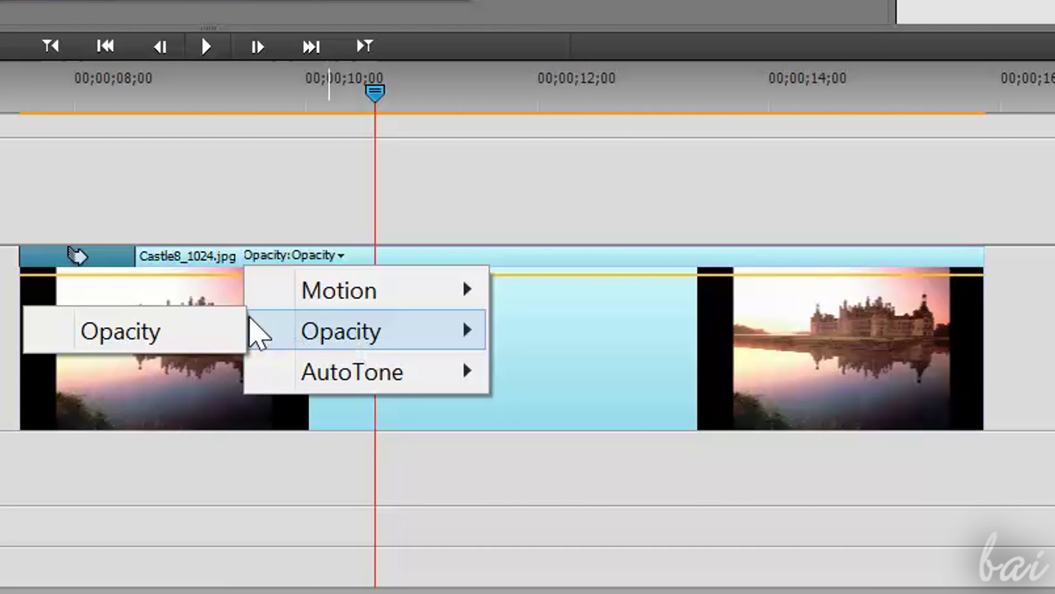
pyautogui.click(184, 334)
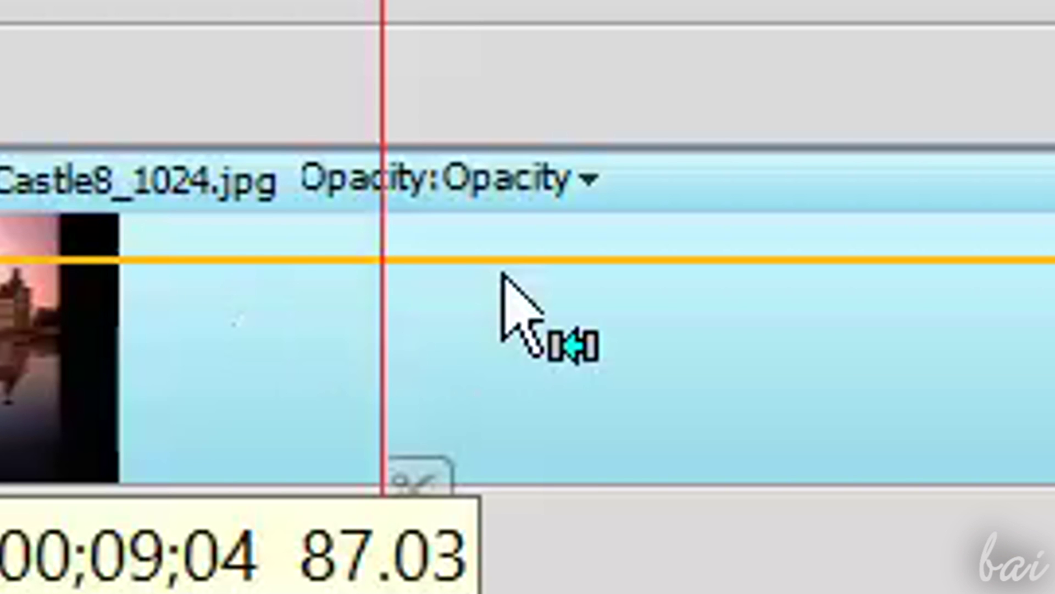
# - Add castle opacity keyframes dipping to zero near 10 seconds and rising again
pyautogui.keyDown('ctrl'); pyautogui.click(545, 262); pyautogui.keyUp('ctrl')
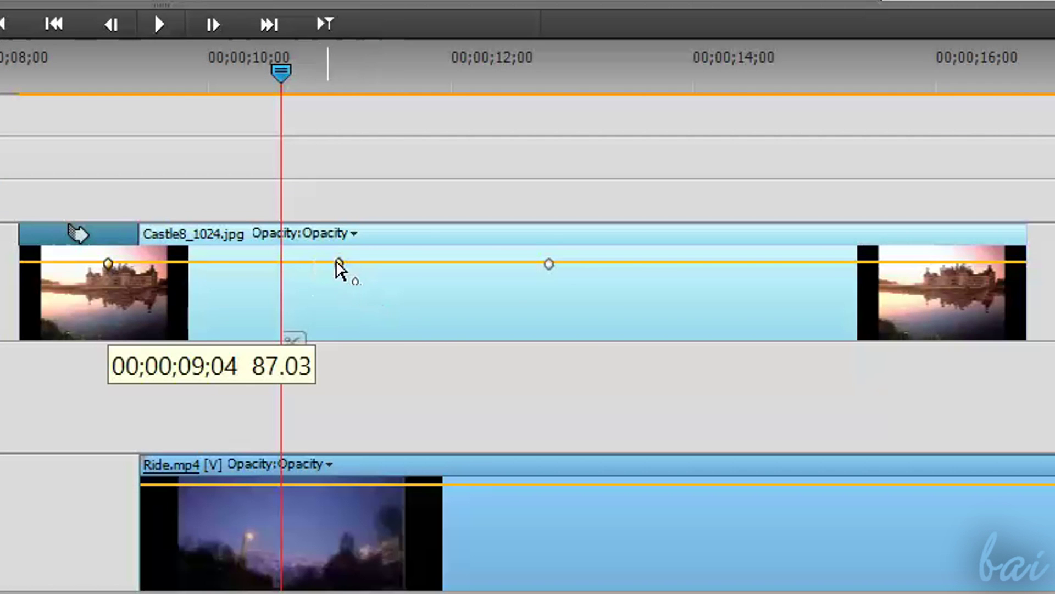
pyautogui.moveTo(338, 268); pyautogui.dragTo(226, 328)
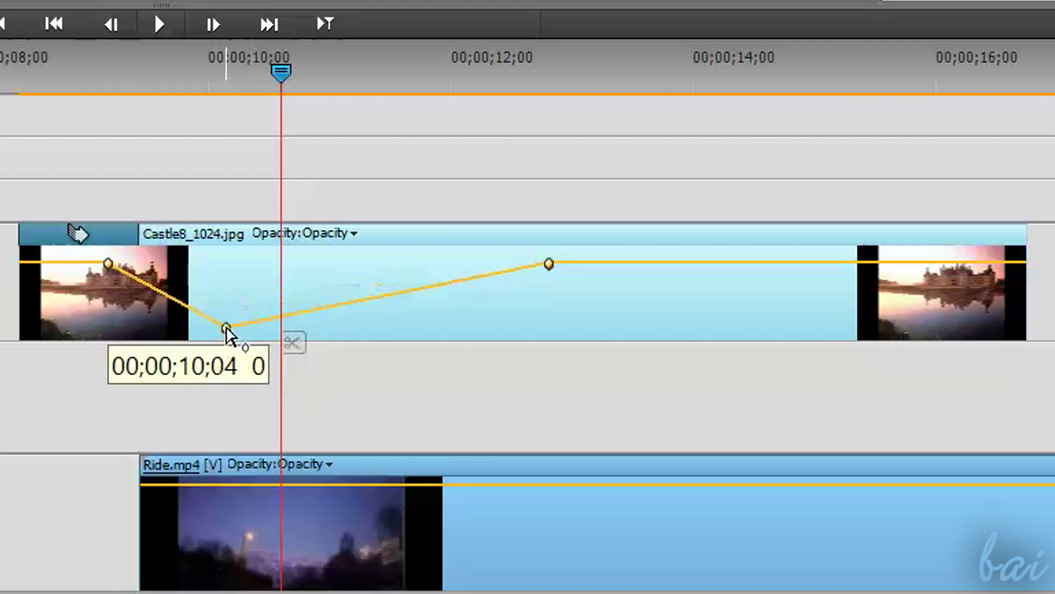
pyautogui.moveTo(550, 264); pyautogui.dragTo(516, 261)
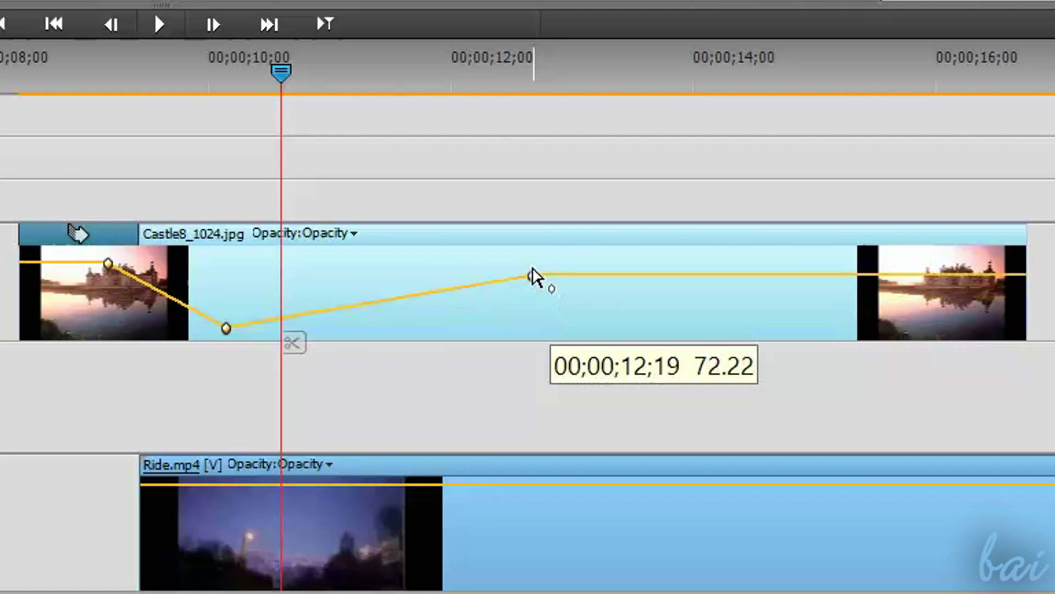
pyautogui.click(754, 260)
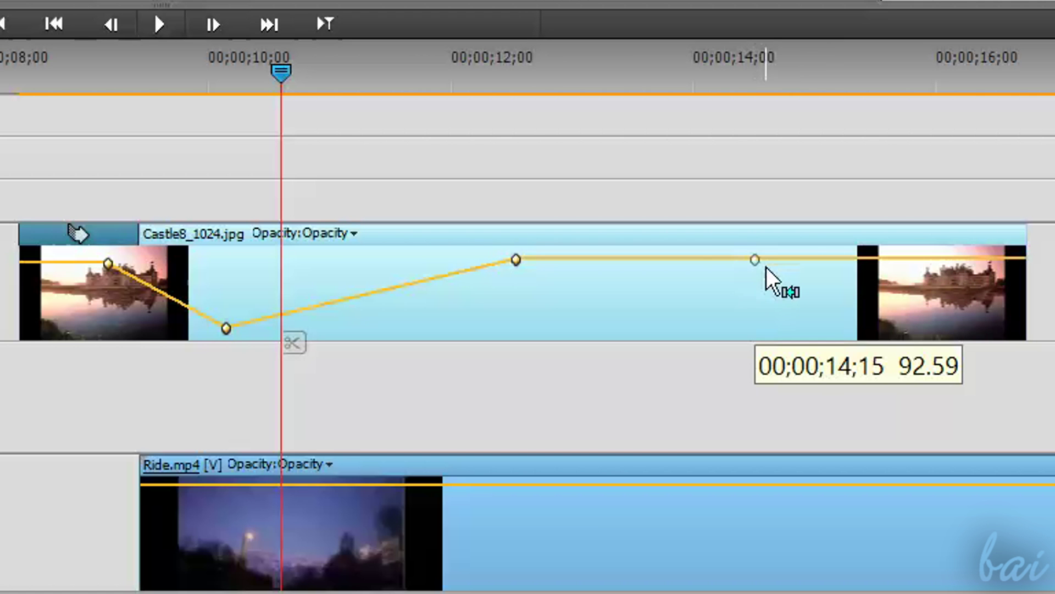
pyautogui.moveTo(754, 258); pyautogui.dragTo(754, 325)
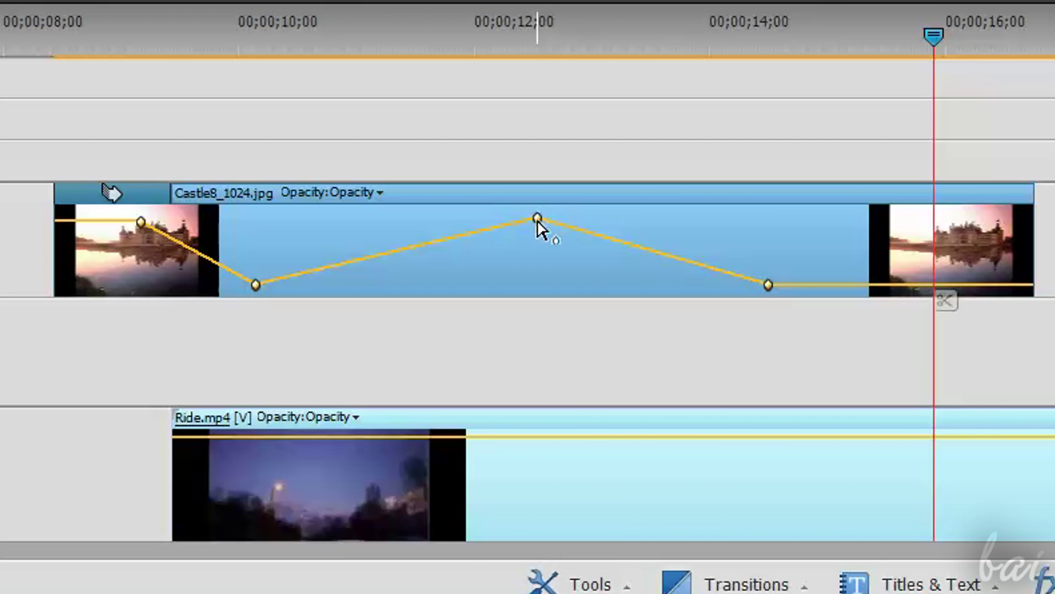
# - Make the peak opacity keyframe Bezier, reshape the curve, and delete a keyframe
pyautogui.rightClick(537, 220)
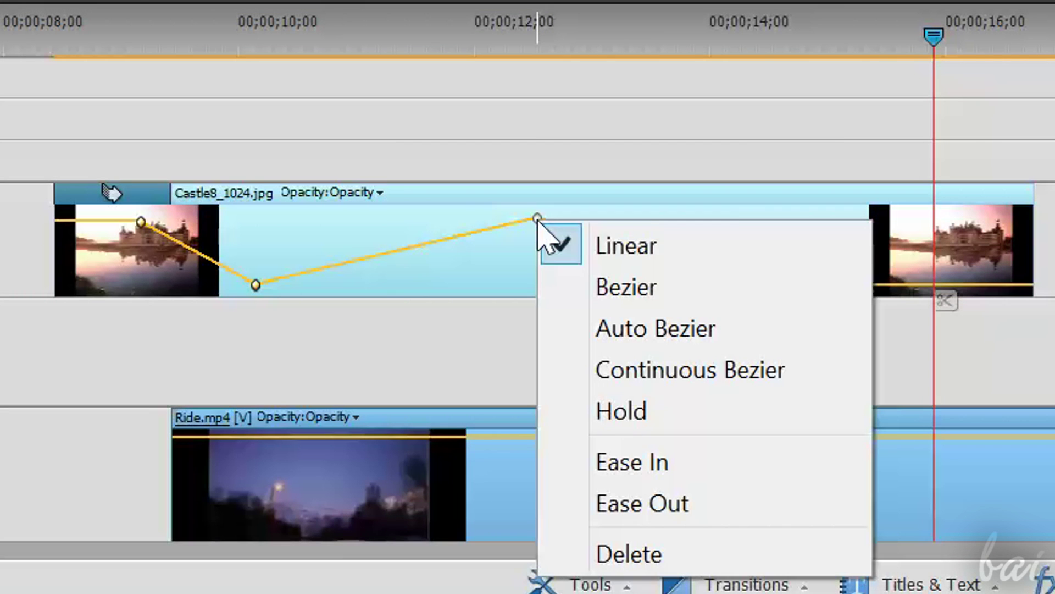
pyautogui.click(612, 289)
pyautogui.moveTo(577, 217); pyautogui.dragTo(650, 212)
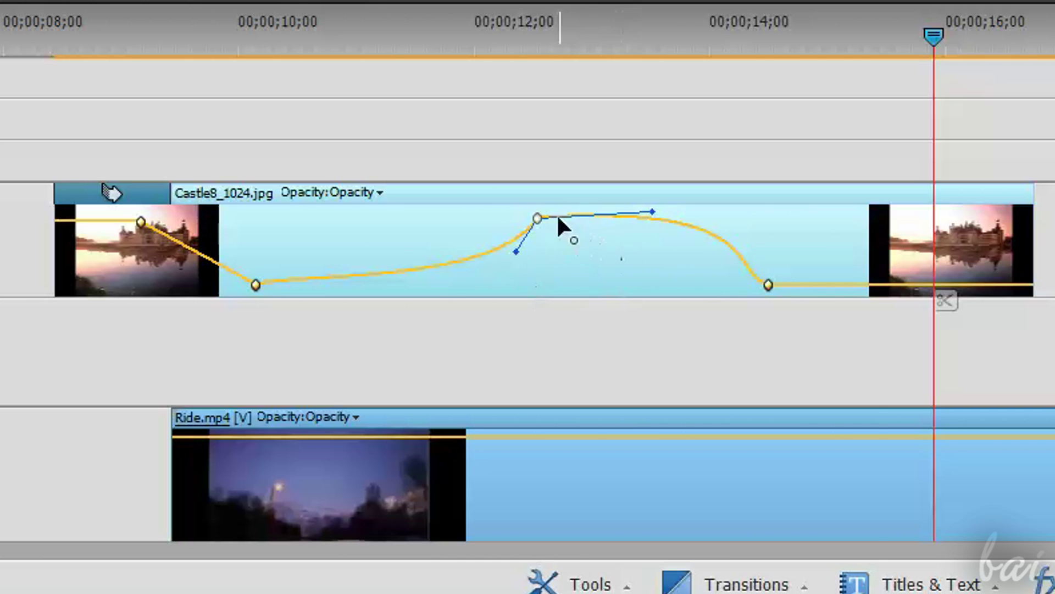
pyautogui.rightClick(536, 220)
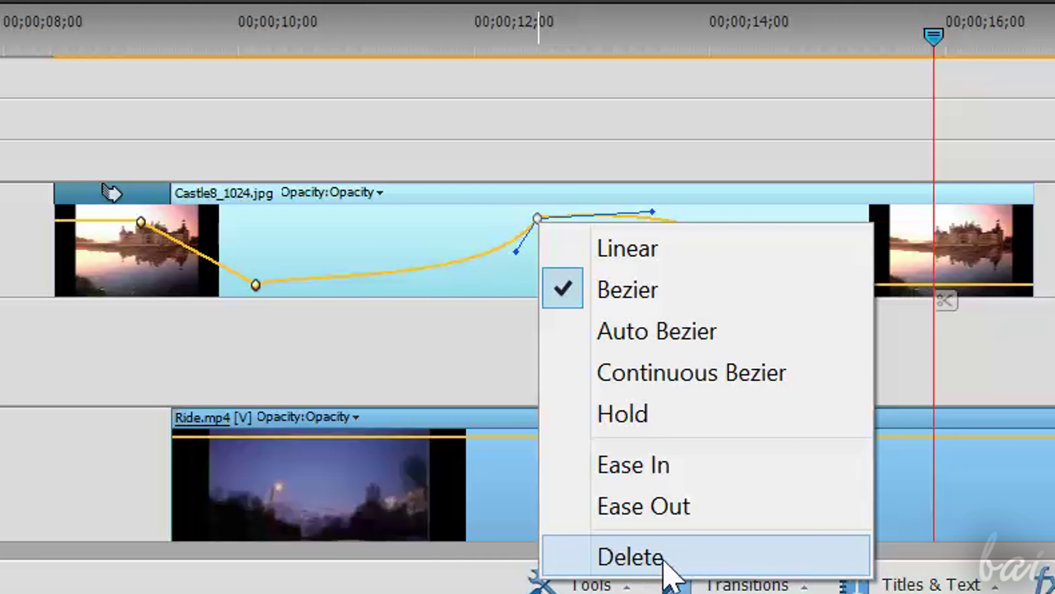
pyautogui.click(640, 557)
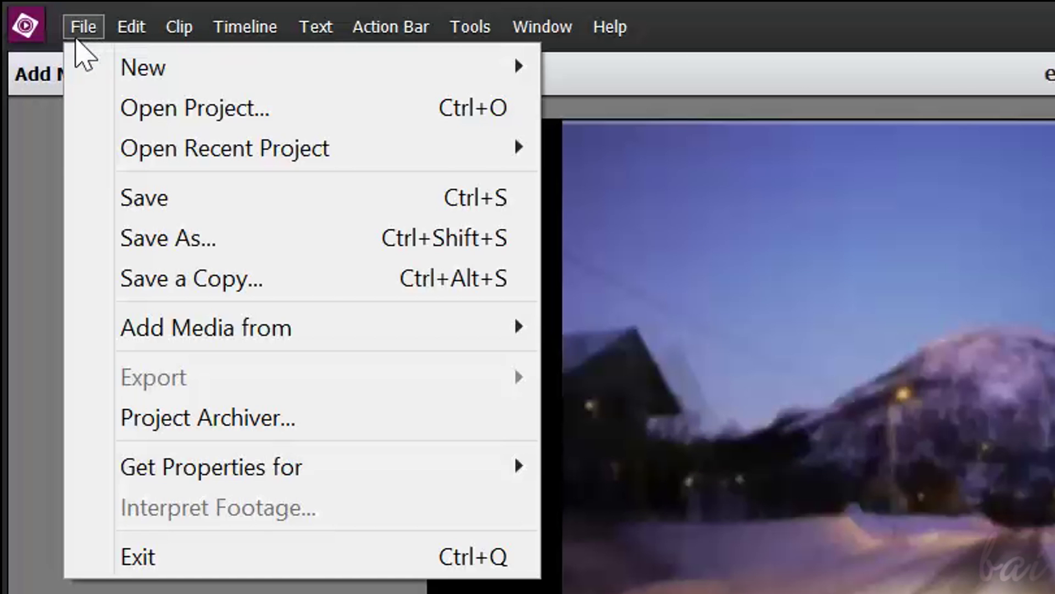
# - Save the project to the Desktop as 'My new video project1.prel'
pyautogui.click(202, 241)
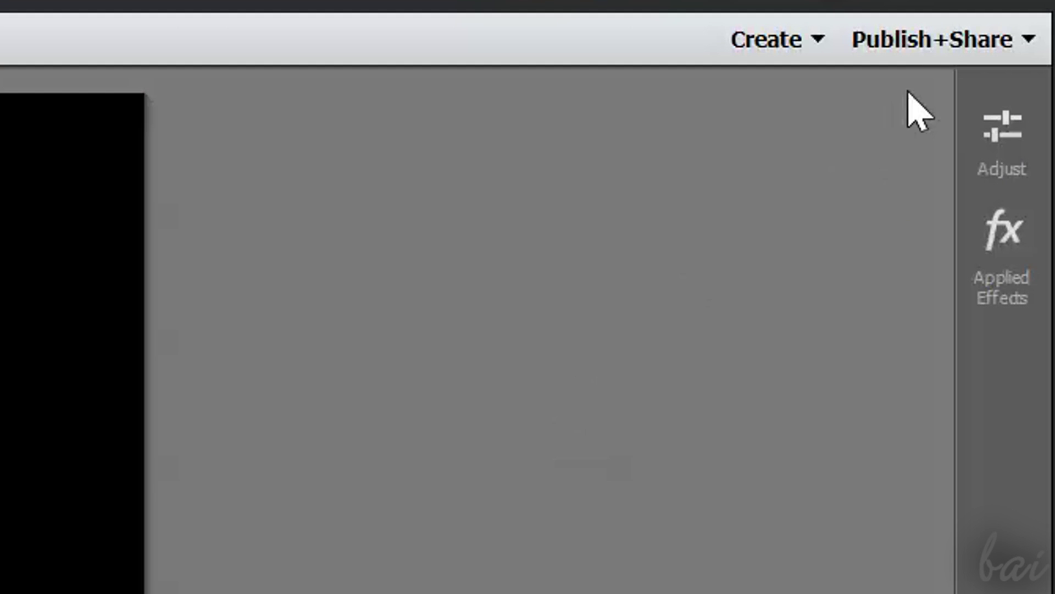
# - Set up a computer export using the MPEG NTSC DVD Standard preset and view its advanced settings
pyautogui.click(922, 53)
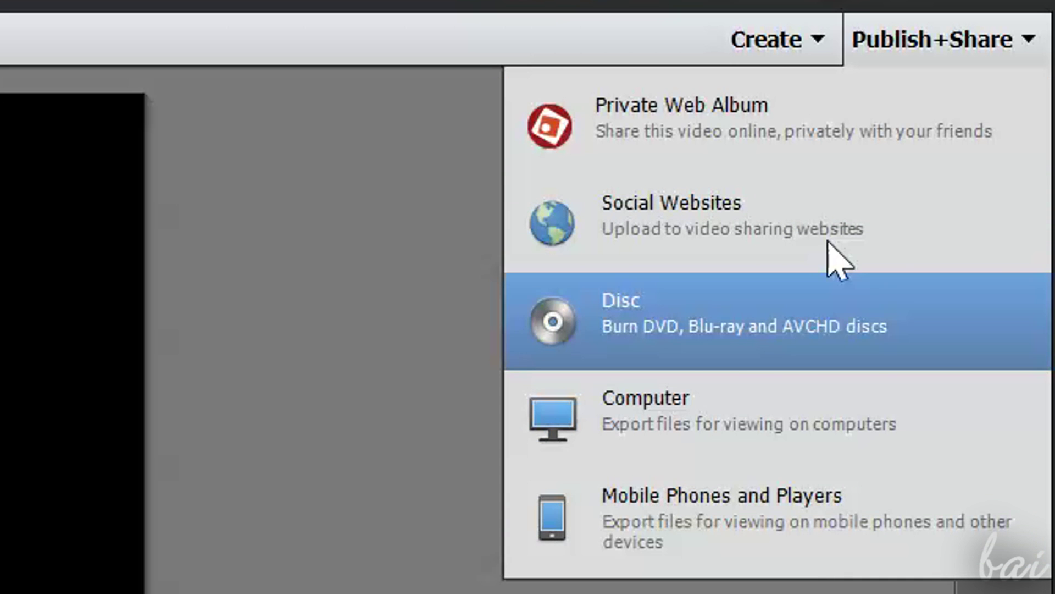
pyautogui.click(771, 412)
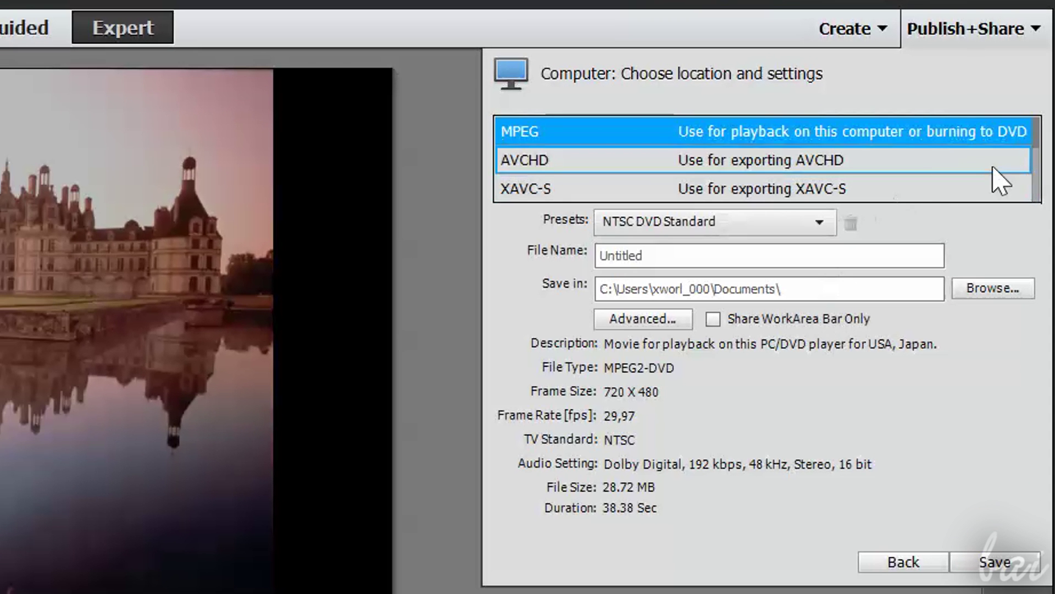
pyautogui.click(897, 189)
pyautogui.click(876, 222)
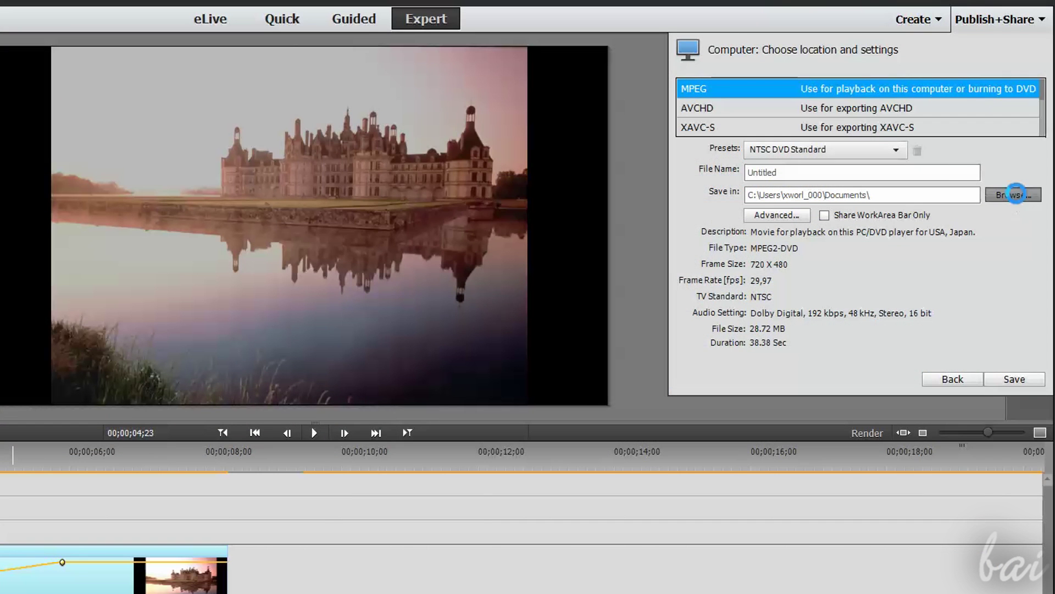
pyautogui.click(1016, 195)
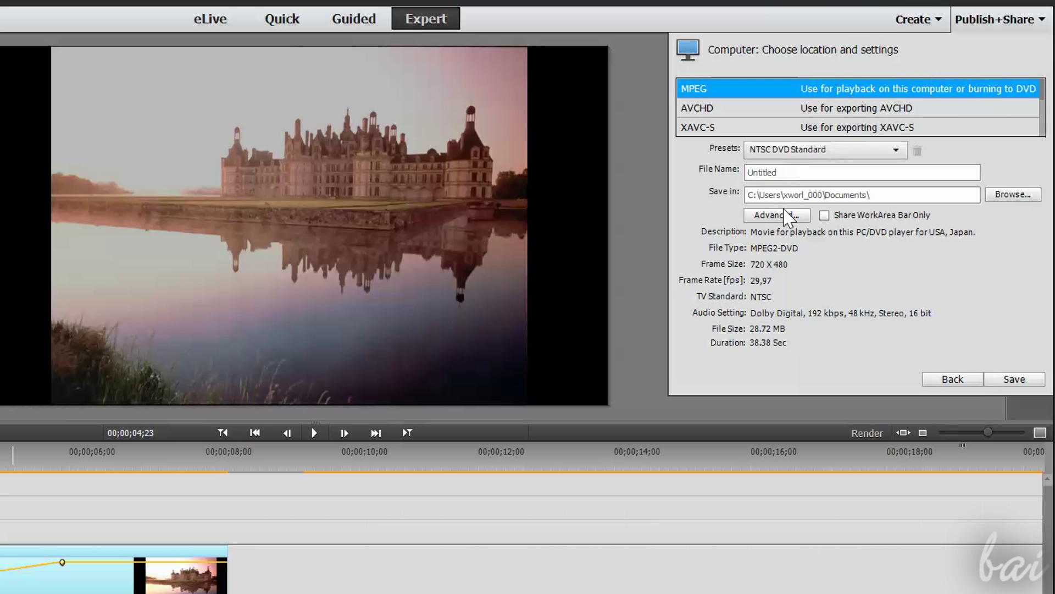
pyautogui.click(777, 217)
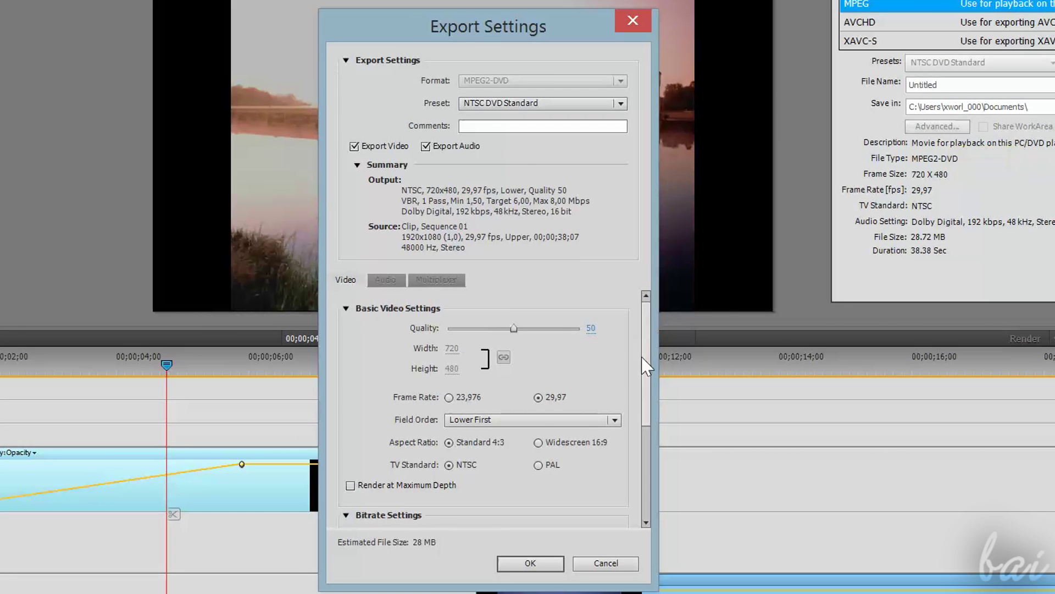
pyautogui.moveTo(645, 360); pyautogui.dragTo(646, 459)
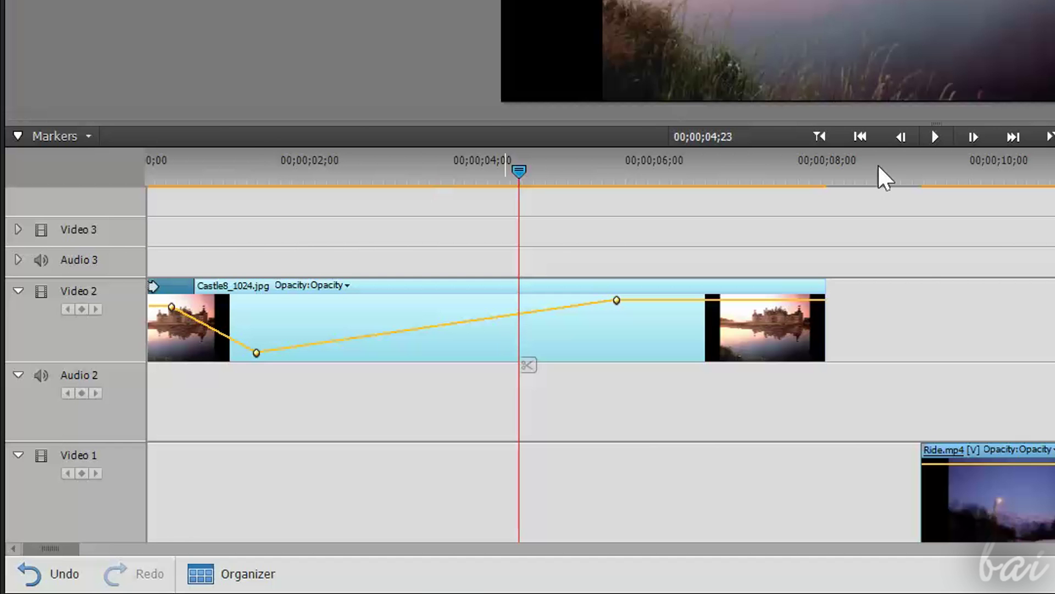
# - Zoom out the timeline and shorten the work area bar to about 8 seconds
pyautogui.press('-')
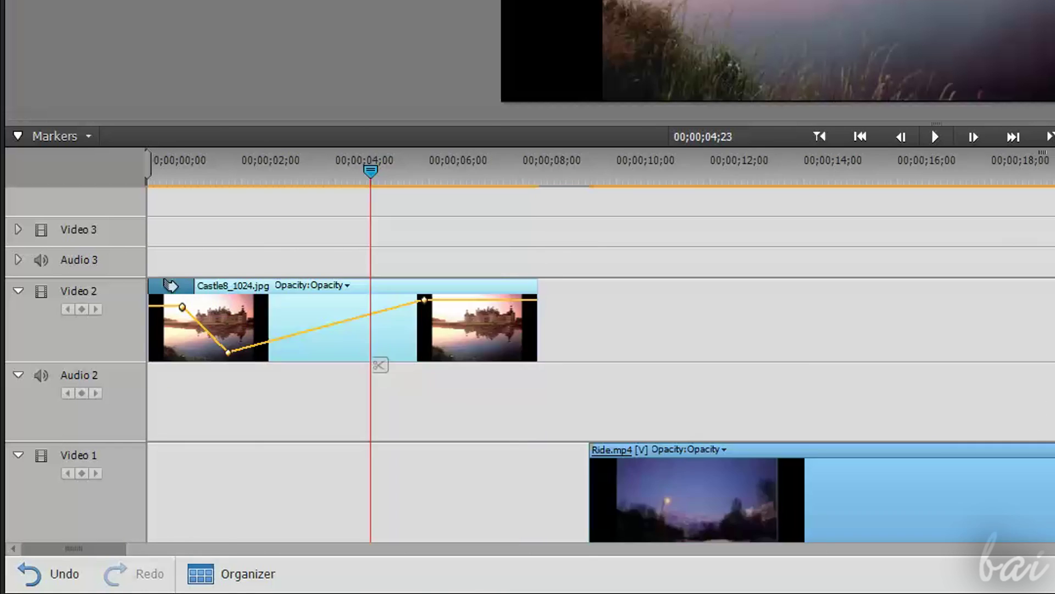
pyautogui.press('-')
pyautogui.press('-')
pyautogui.moveTo(853, 169)
pyautogui.mouseDown()
pyautogui.moveTo(808, 185)
pyautogui.moveTo(608, 177)
pyautogui.moveTo(299, 192)
pyautogui.mouseUp()
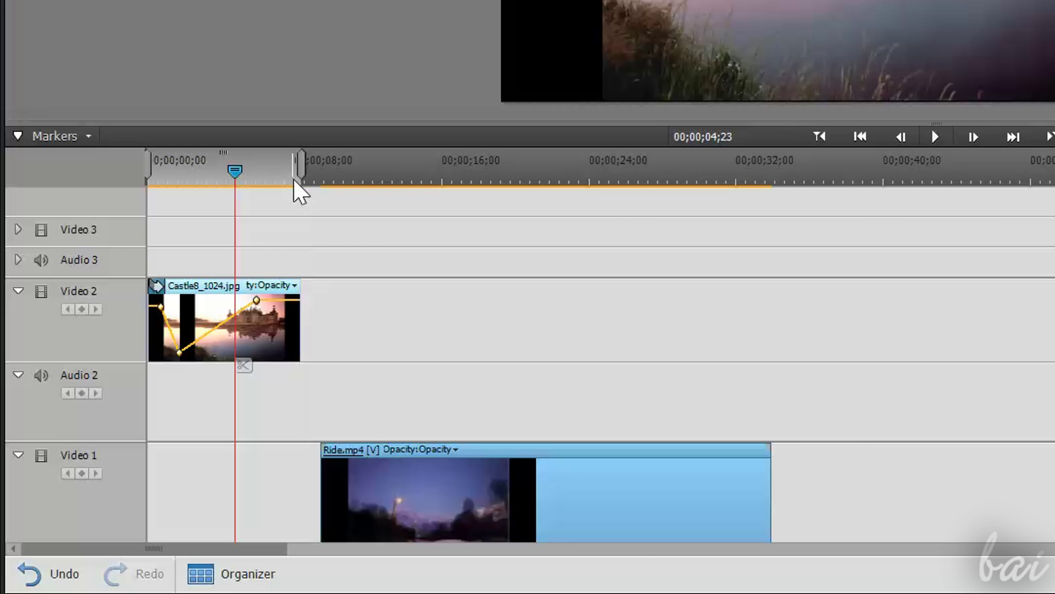